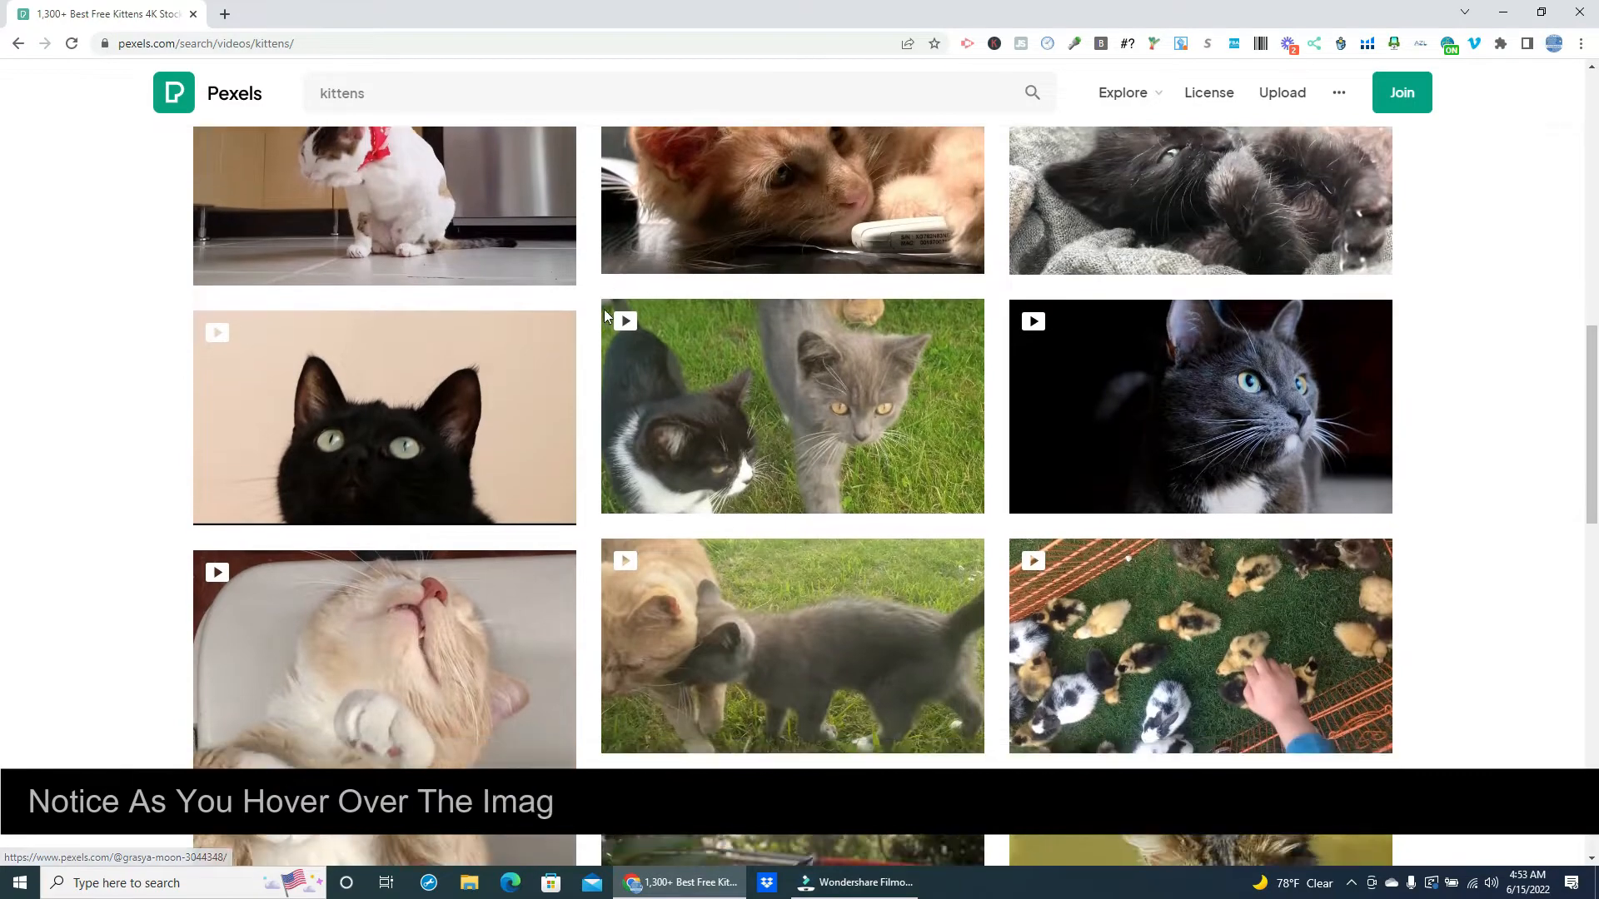
# Step: Find the calico cat in the garden among the kitten videos, download that clip, and dismiss the donation popup
pyautogui.scroll(-2, 606, 317)
pyautogui.scroll(-3, 606, 316)
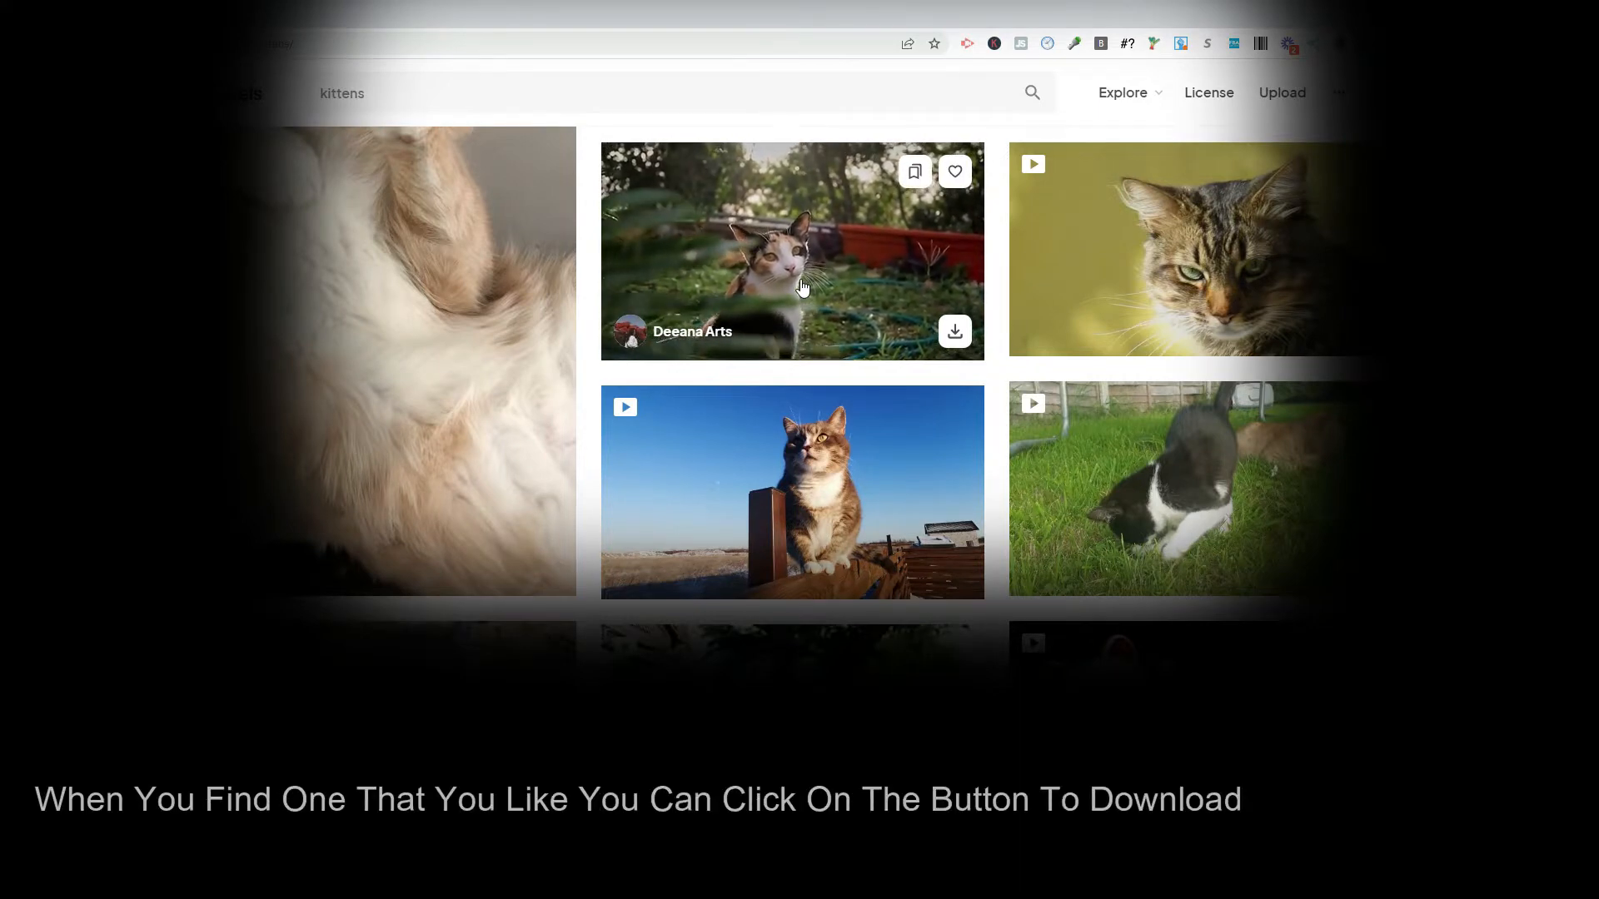
pyautogui.click(954, 331)
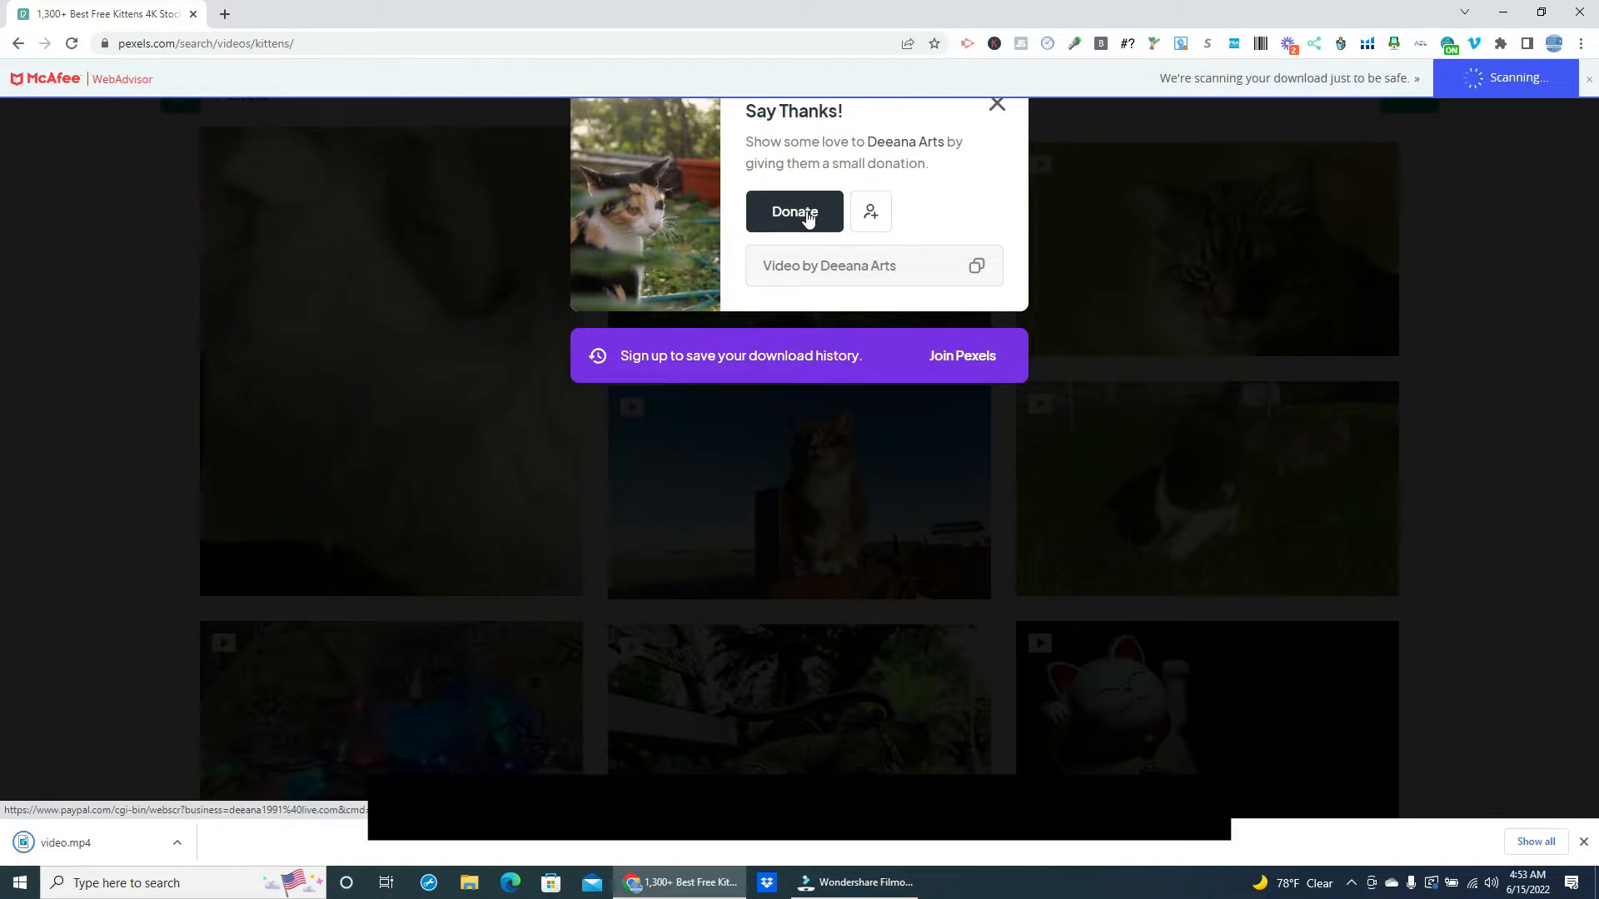
pyautogui.click(991, 104)
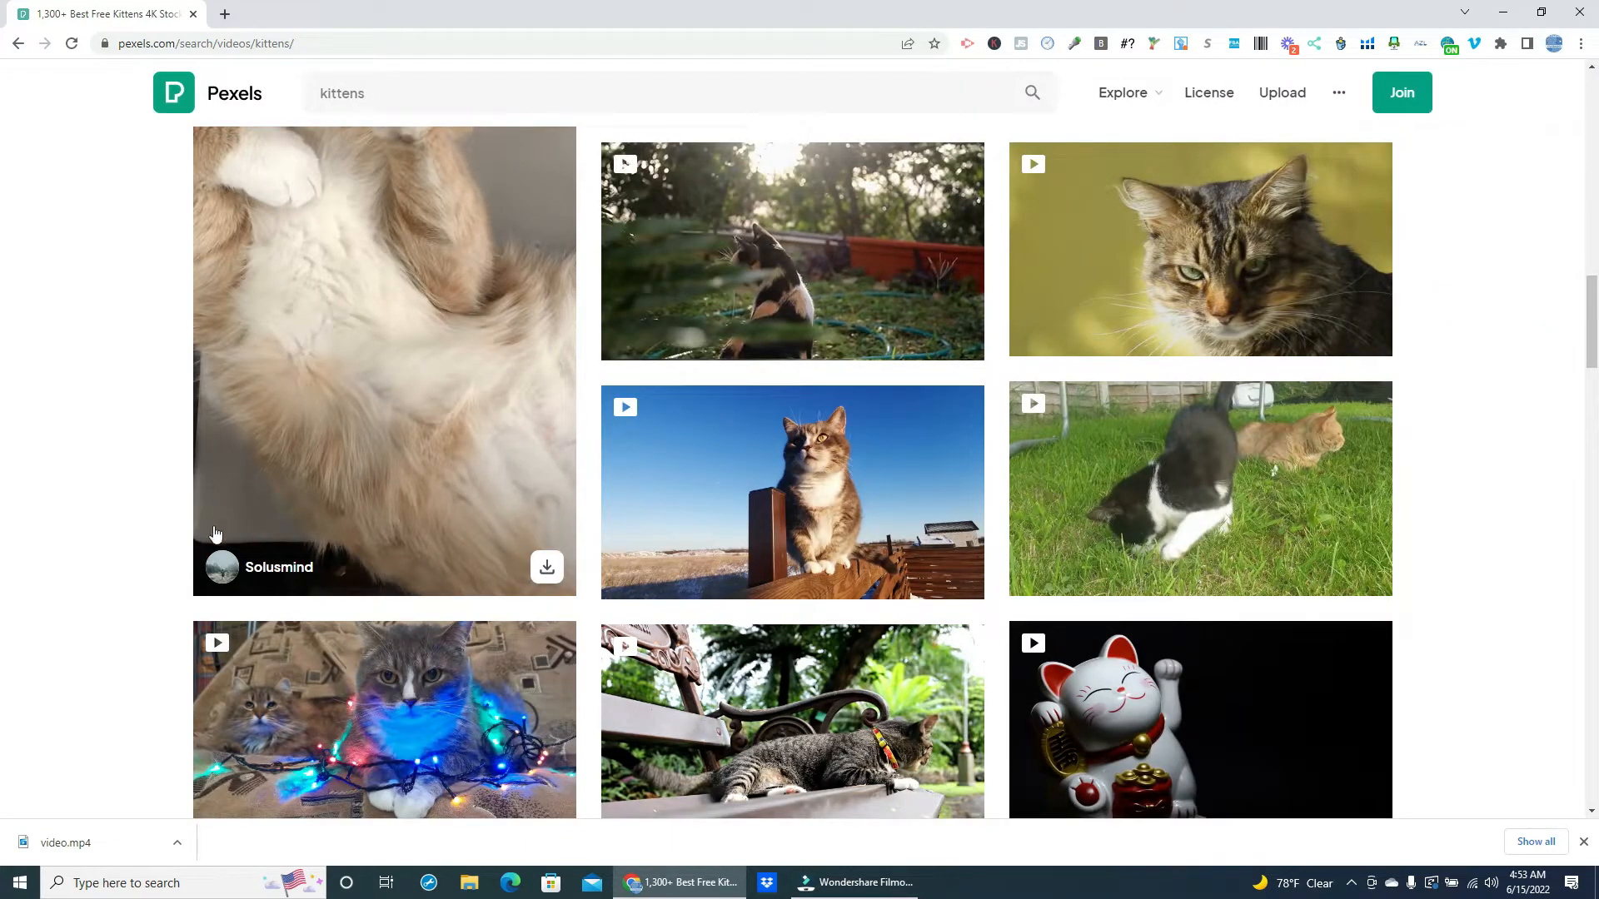
# Step: Preview the downloaded video.mp4 in the media player and close the player
pyautogui.click(176, 842)
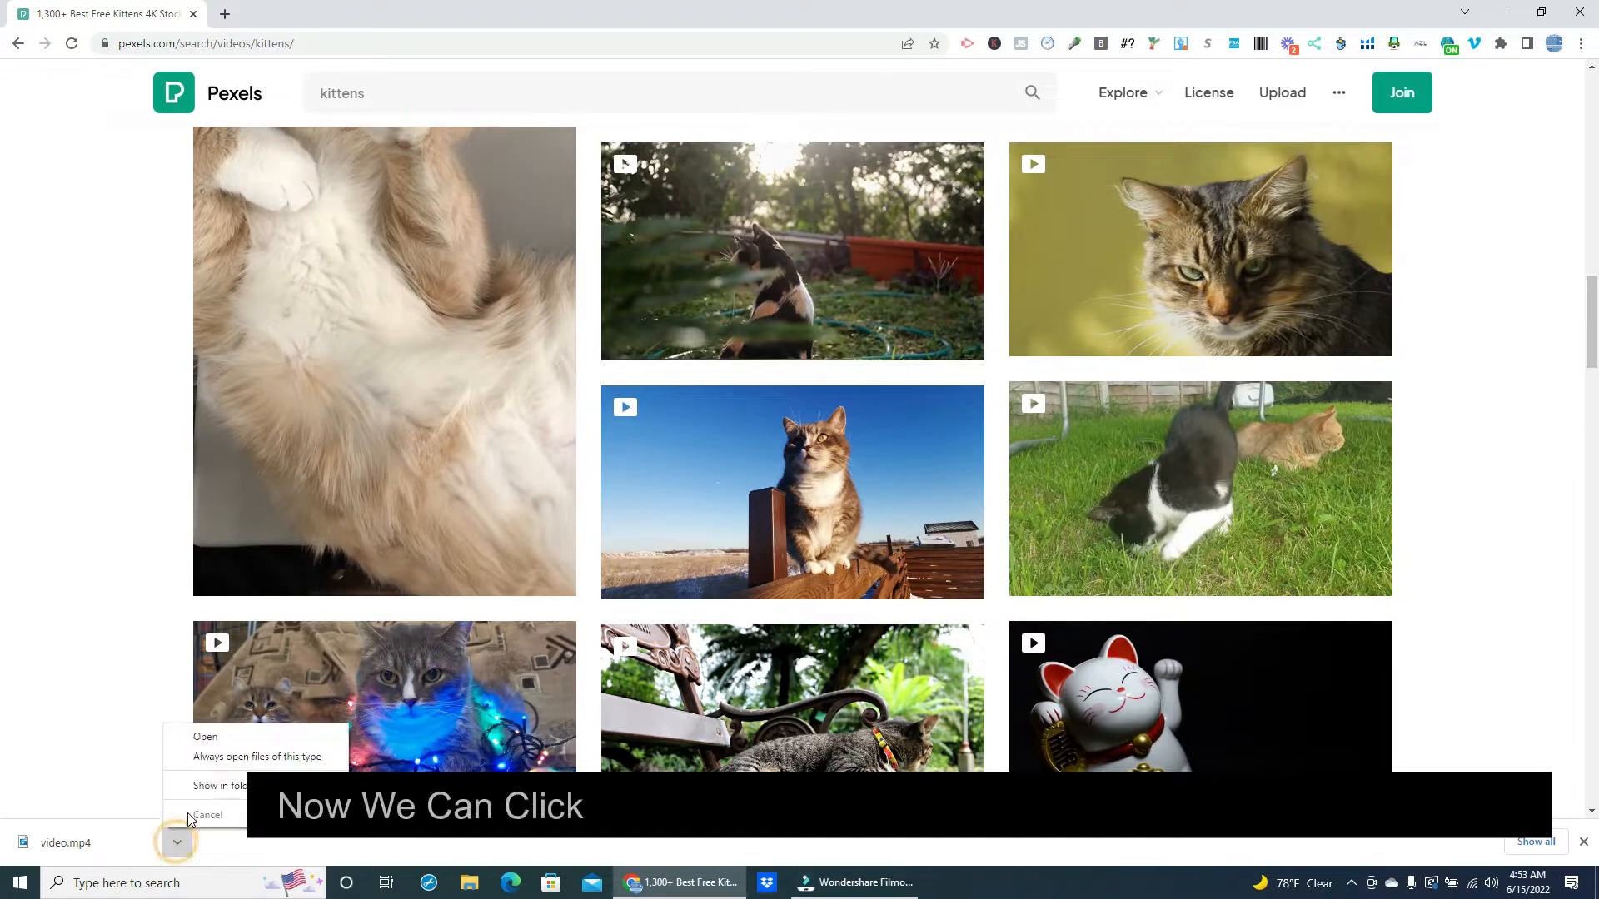
pyautogui.click(205, 738)
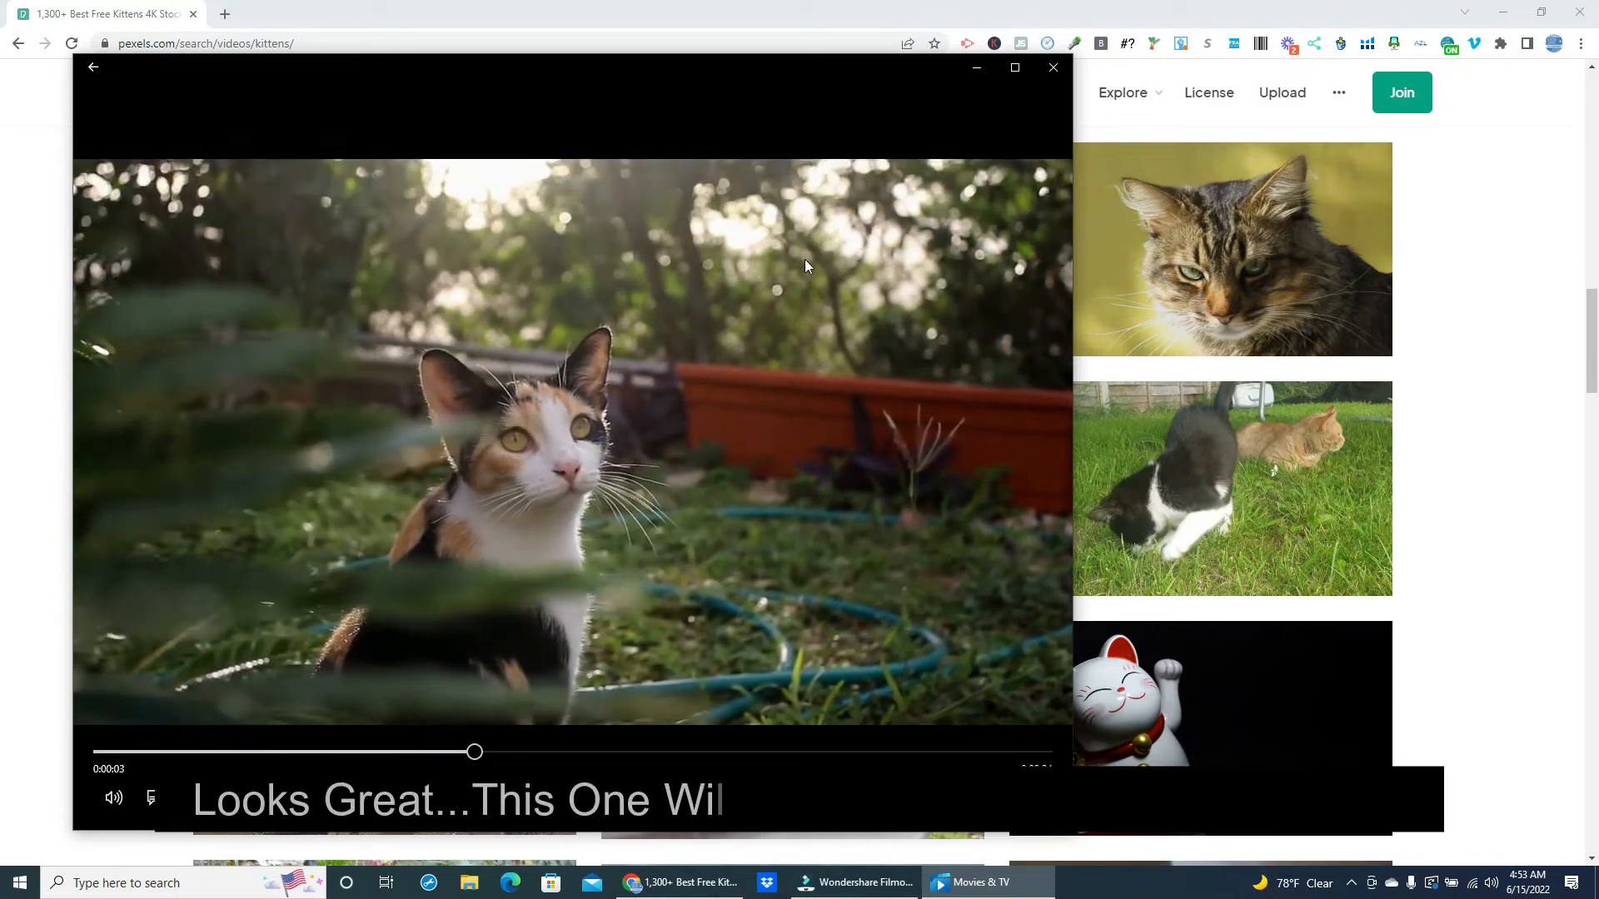
pyautogui.click(1052, 70)
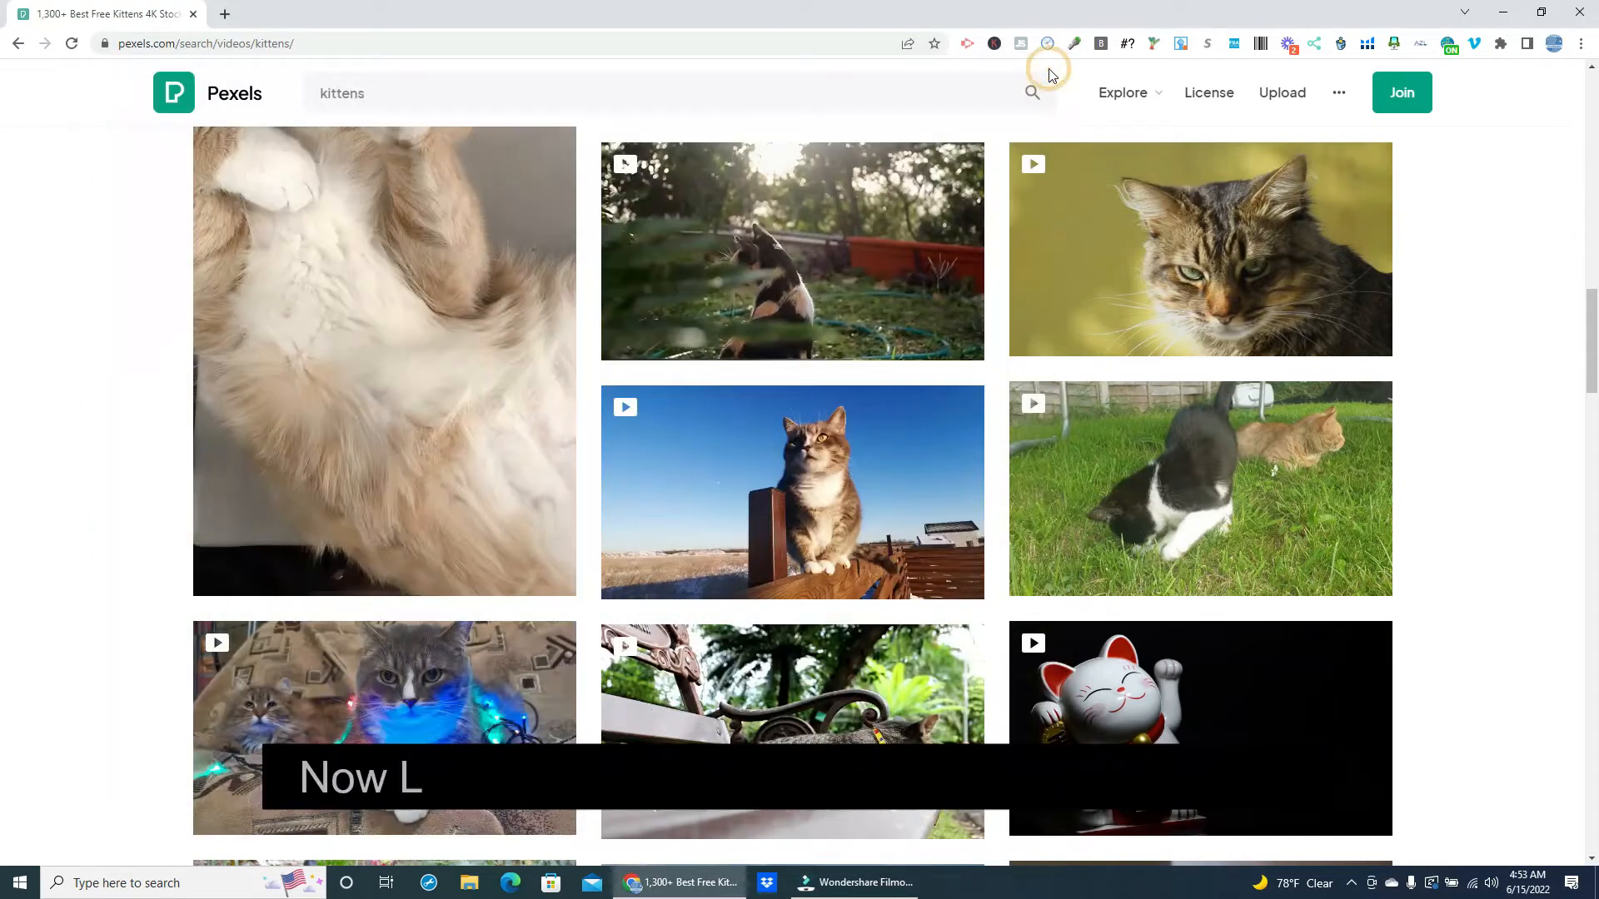
# Step: Go to canva.com in a new browser tab and create a new design of the type Video
pyautogui.moveTo(784, 476)
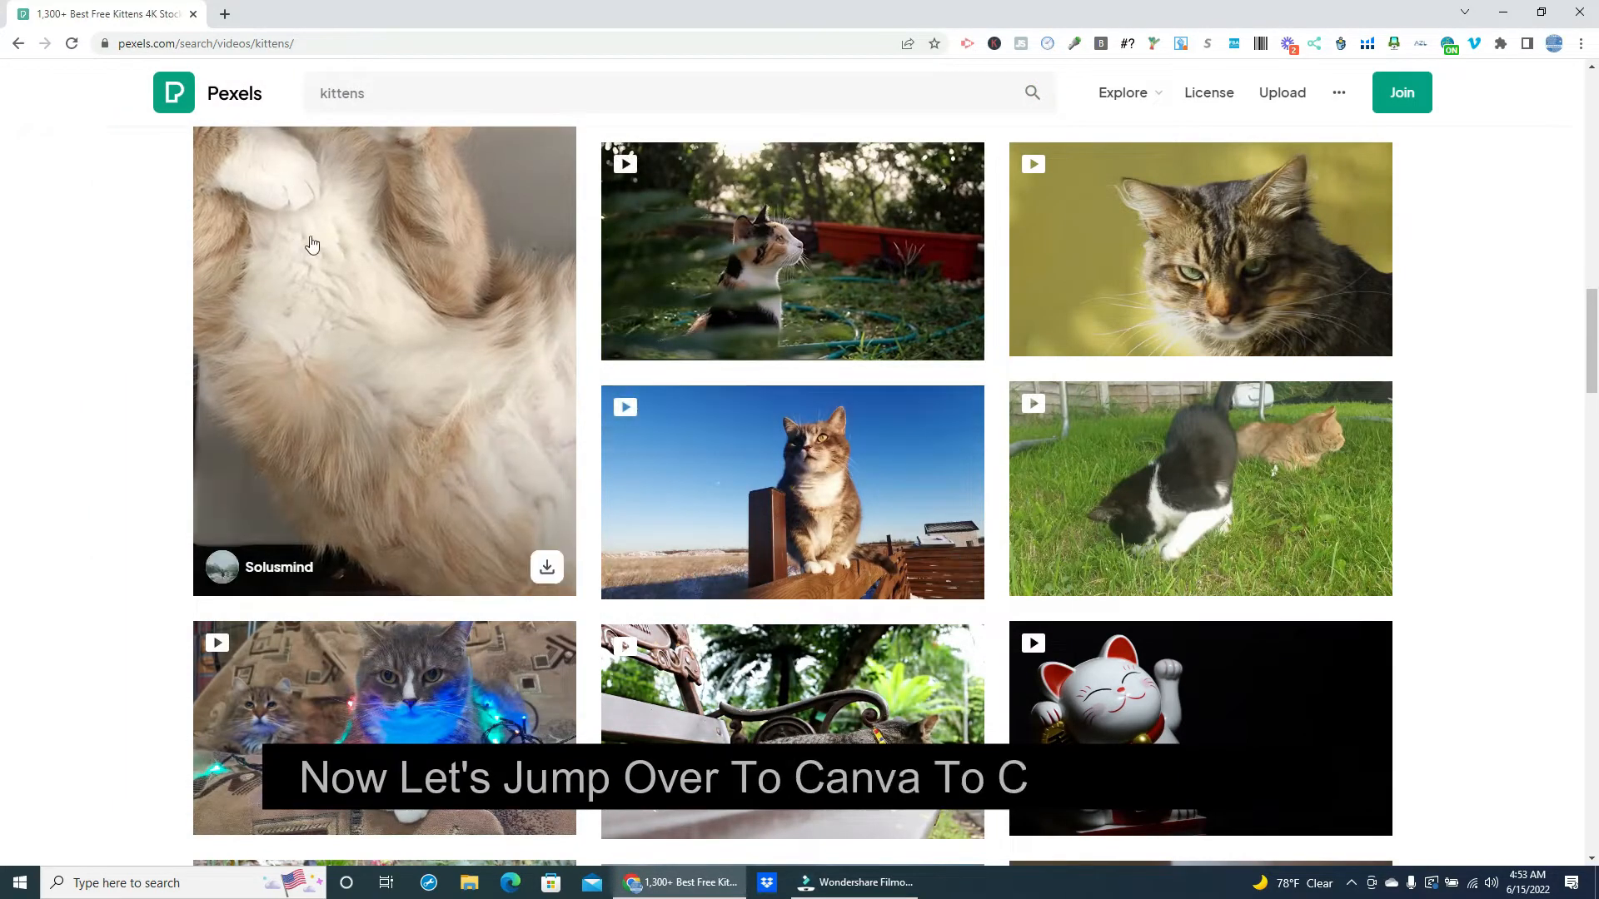
pyautogui.click(226, 15)
pyautogui.write('canva.com')
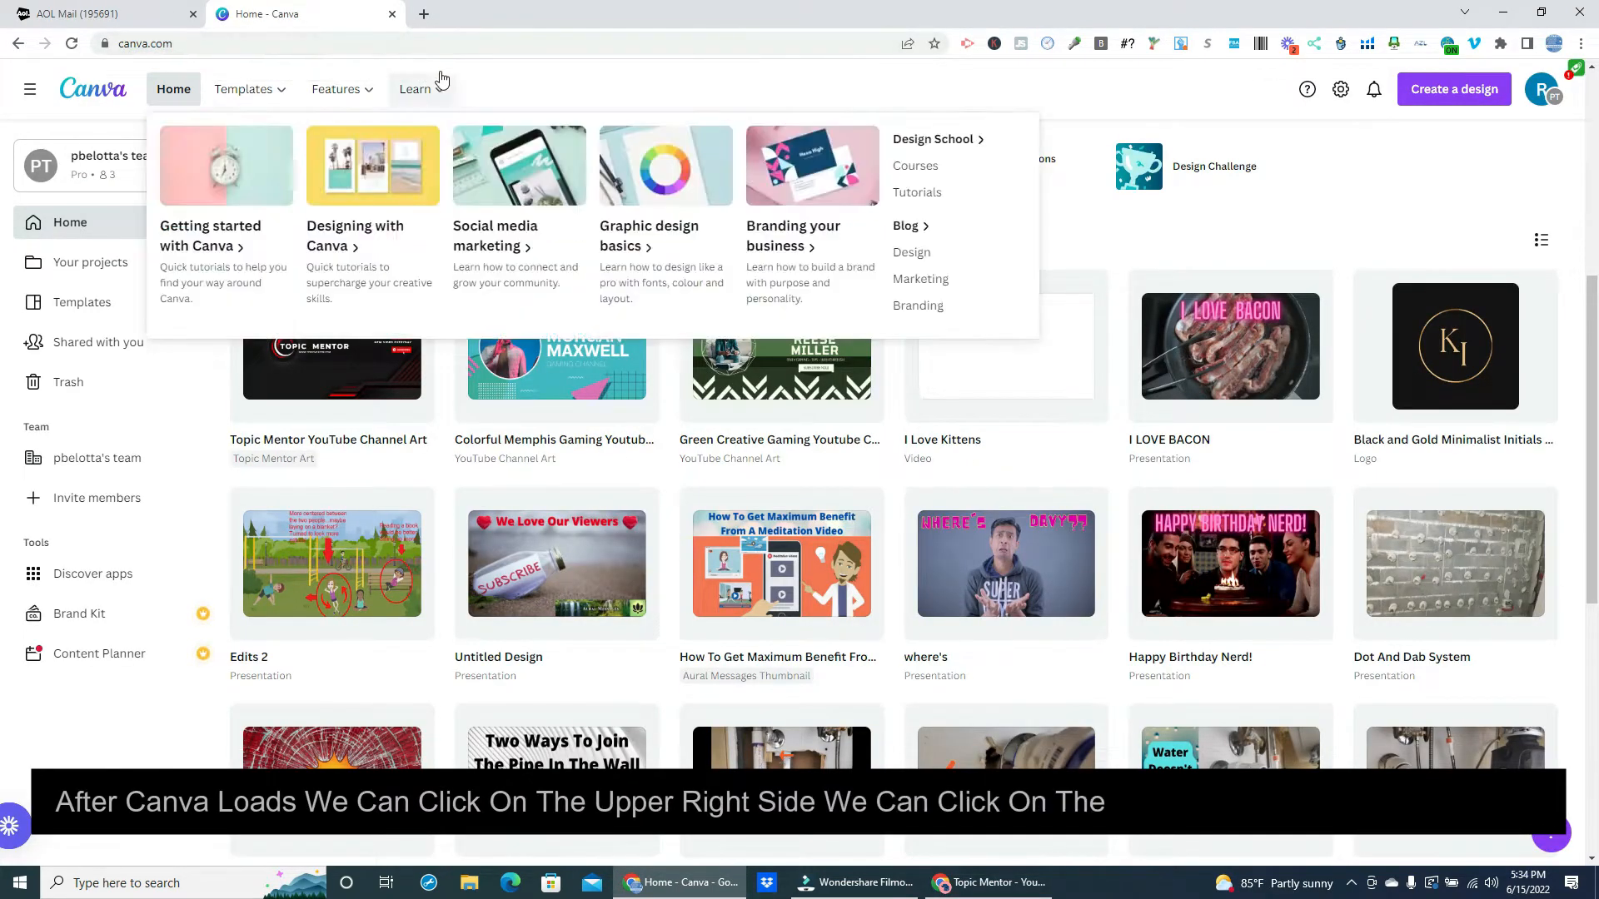
pyautogui.click(1429, 97)
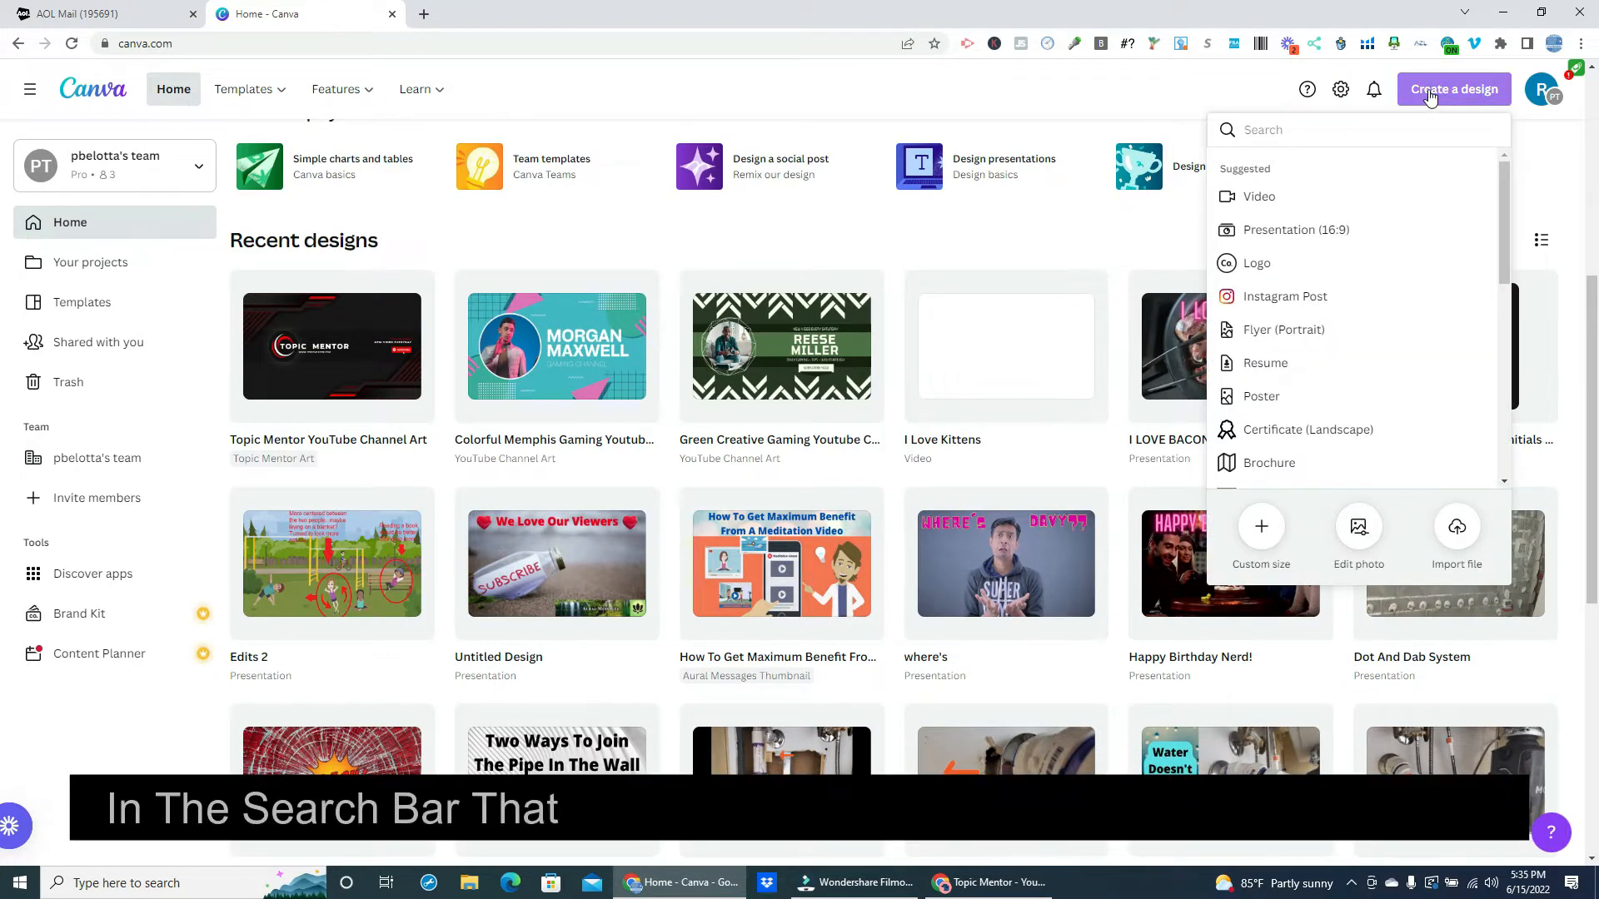
pyautogui.write('vid')
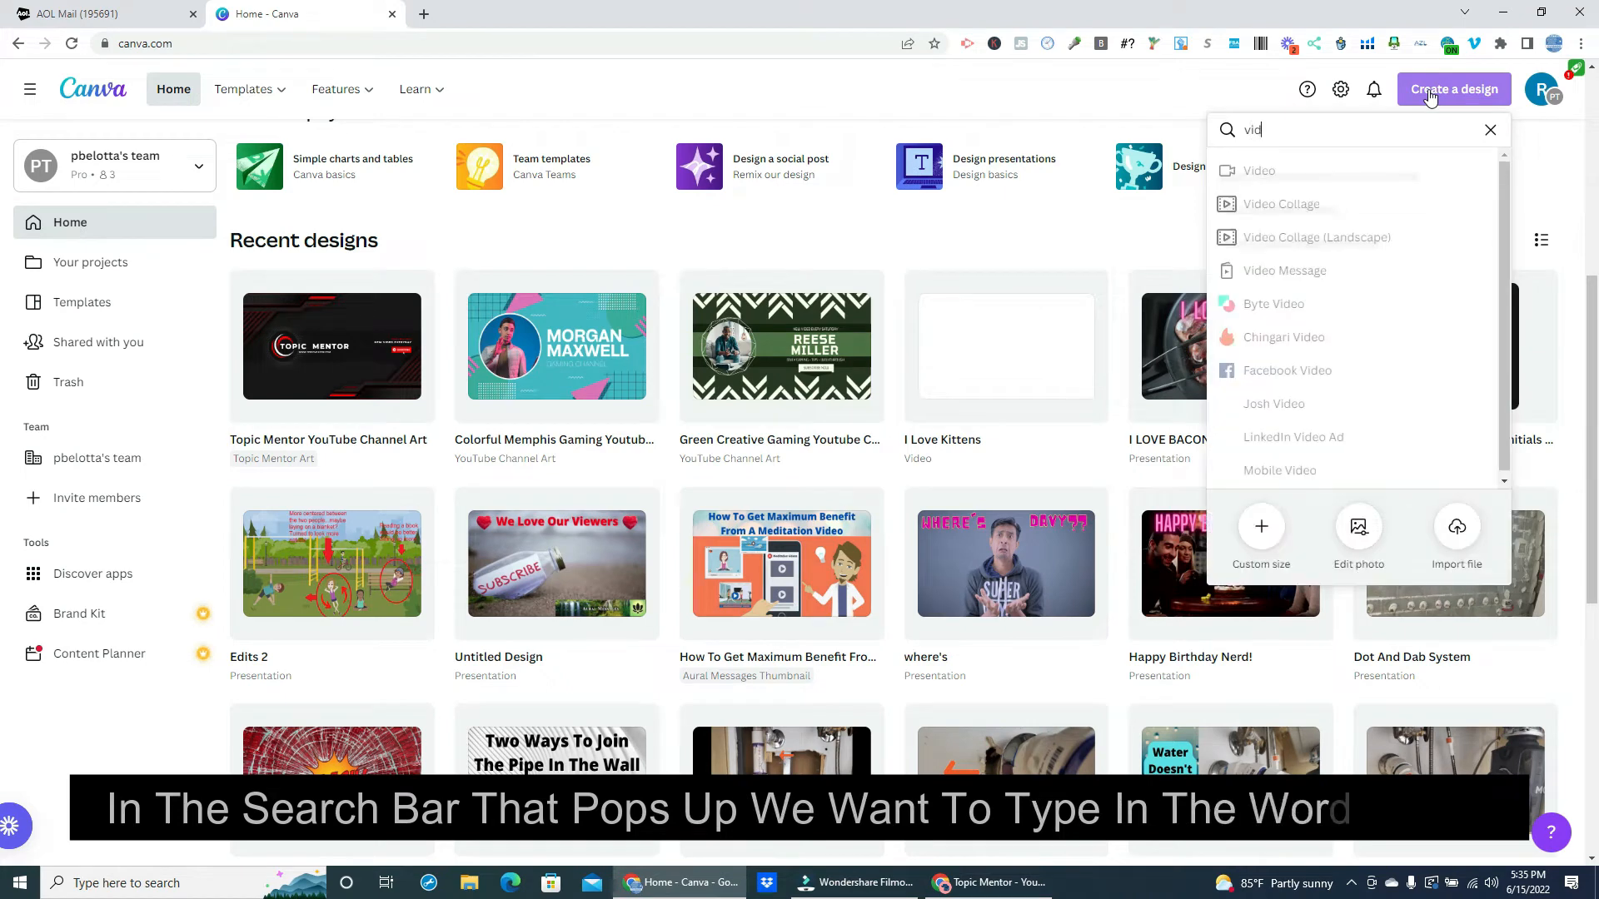
pyautogui.write('eo')
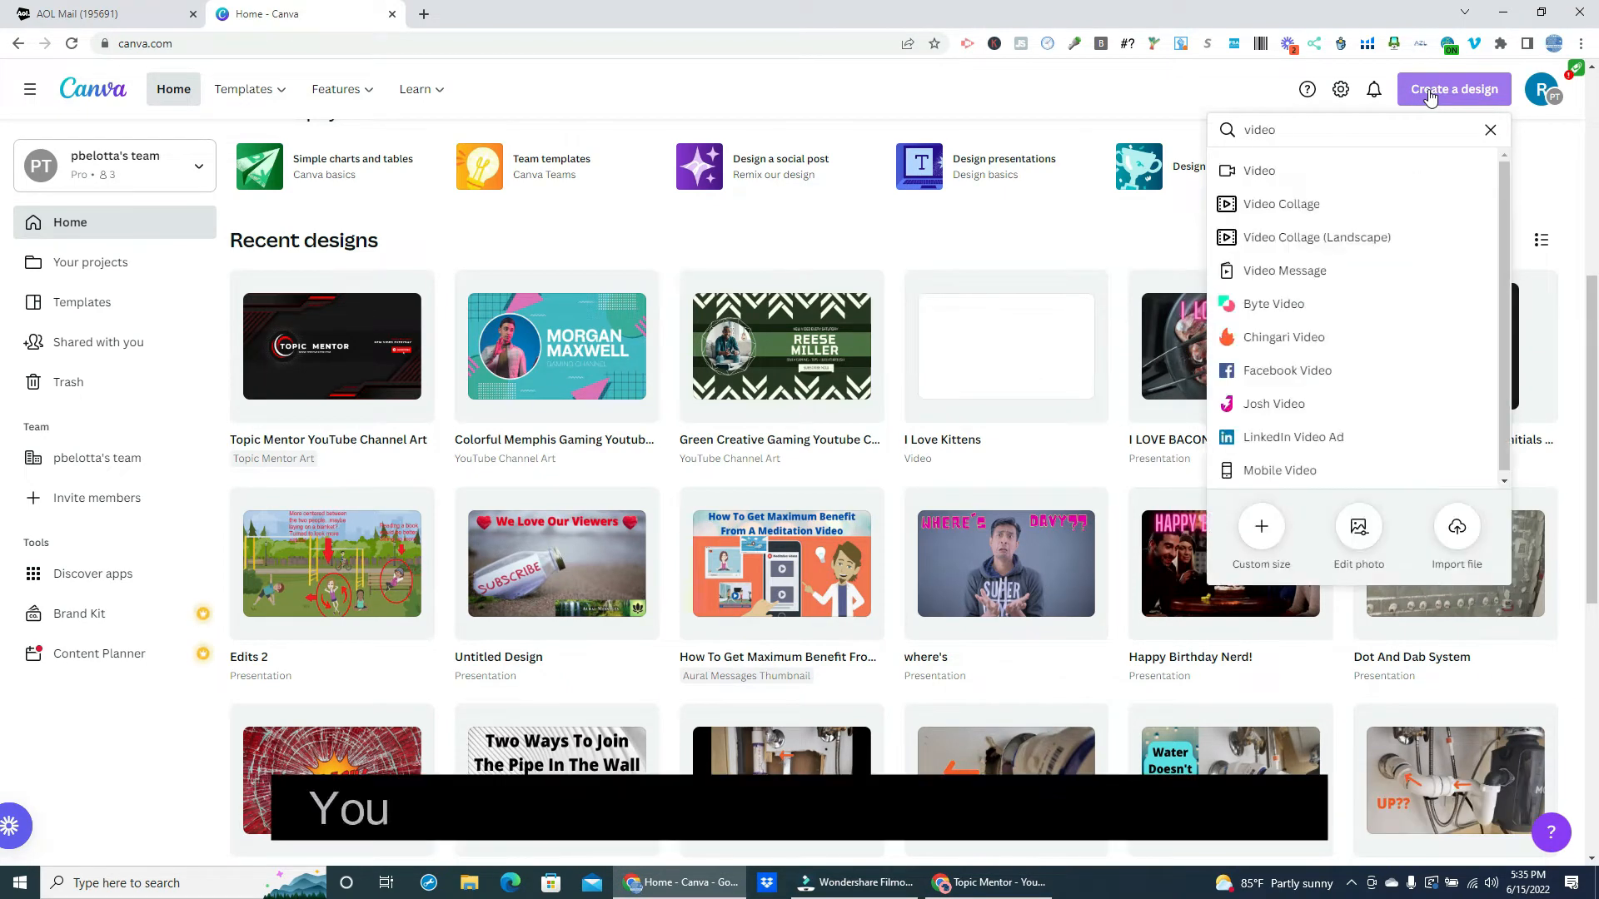
pyautogui.click(1261, 171)
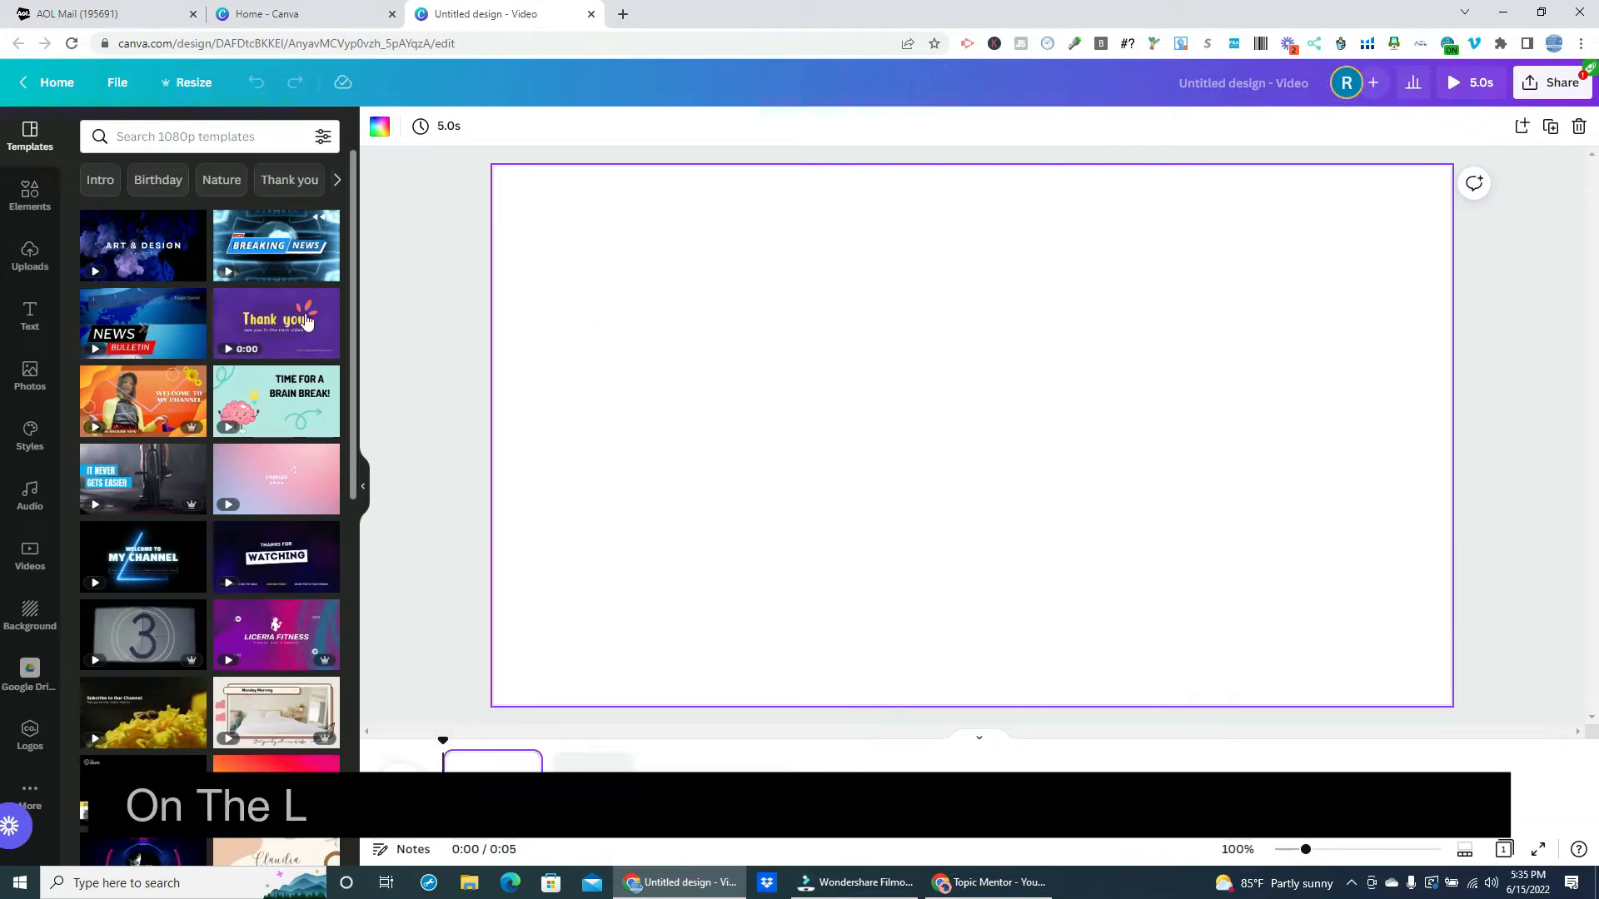
# Step: Upload video.mp4 from the Downloads folder to the Canva media uploads
pyautogui.click(29, 259)
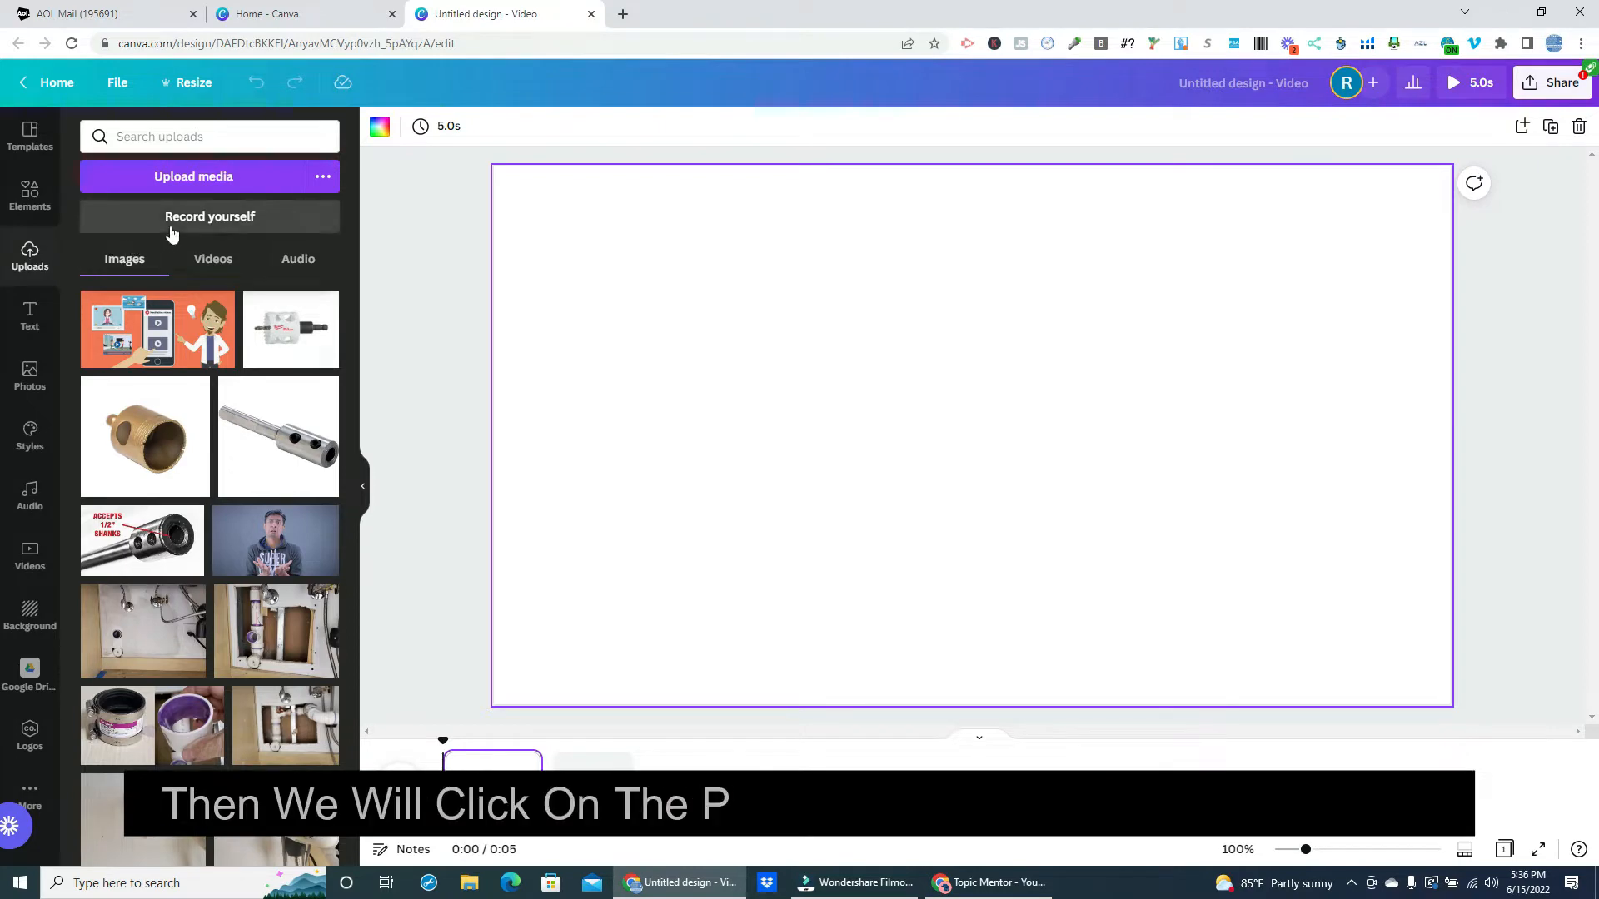
pyautogui.click(211, 178)
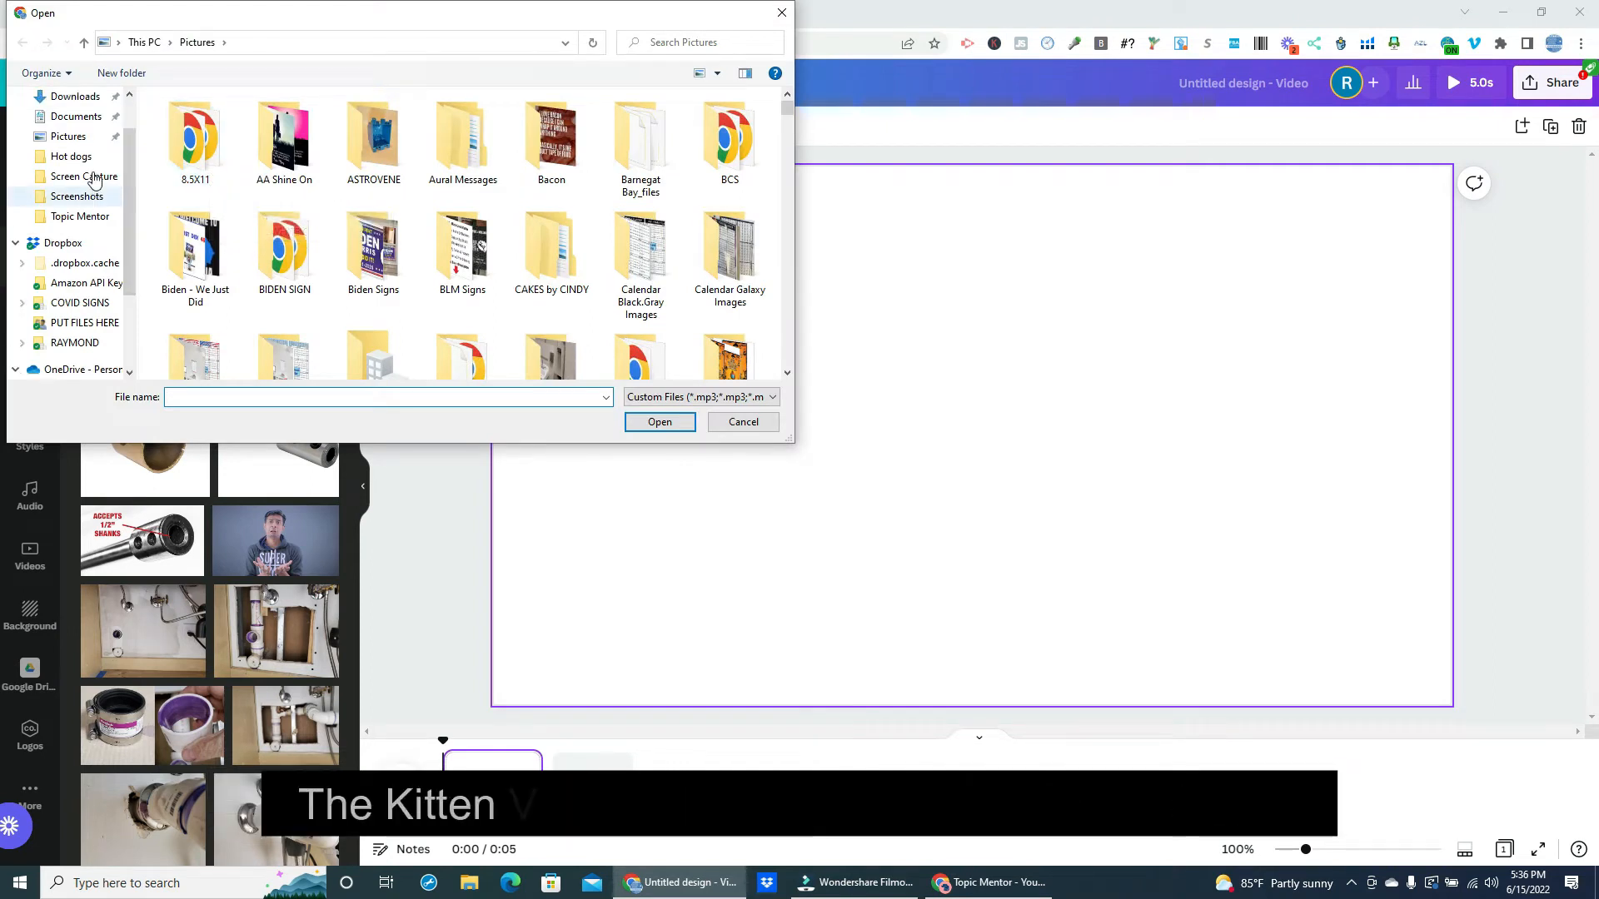
pyautogui.scroll(2, 94, 177)
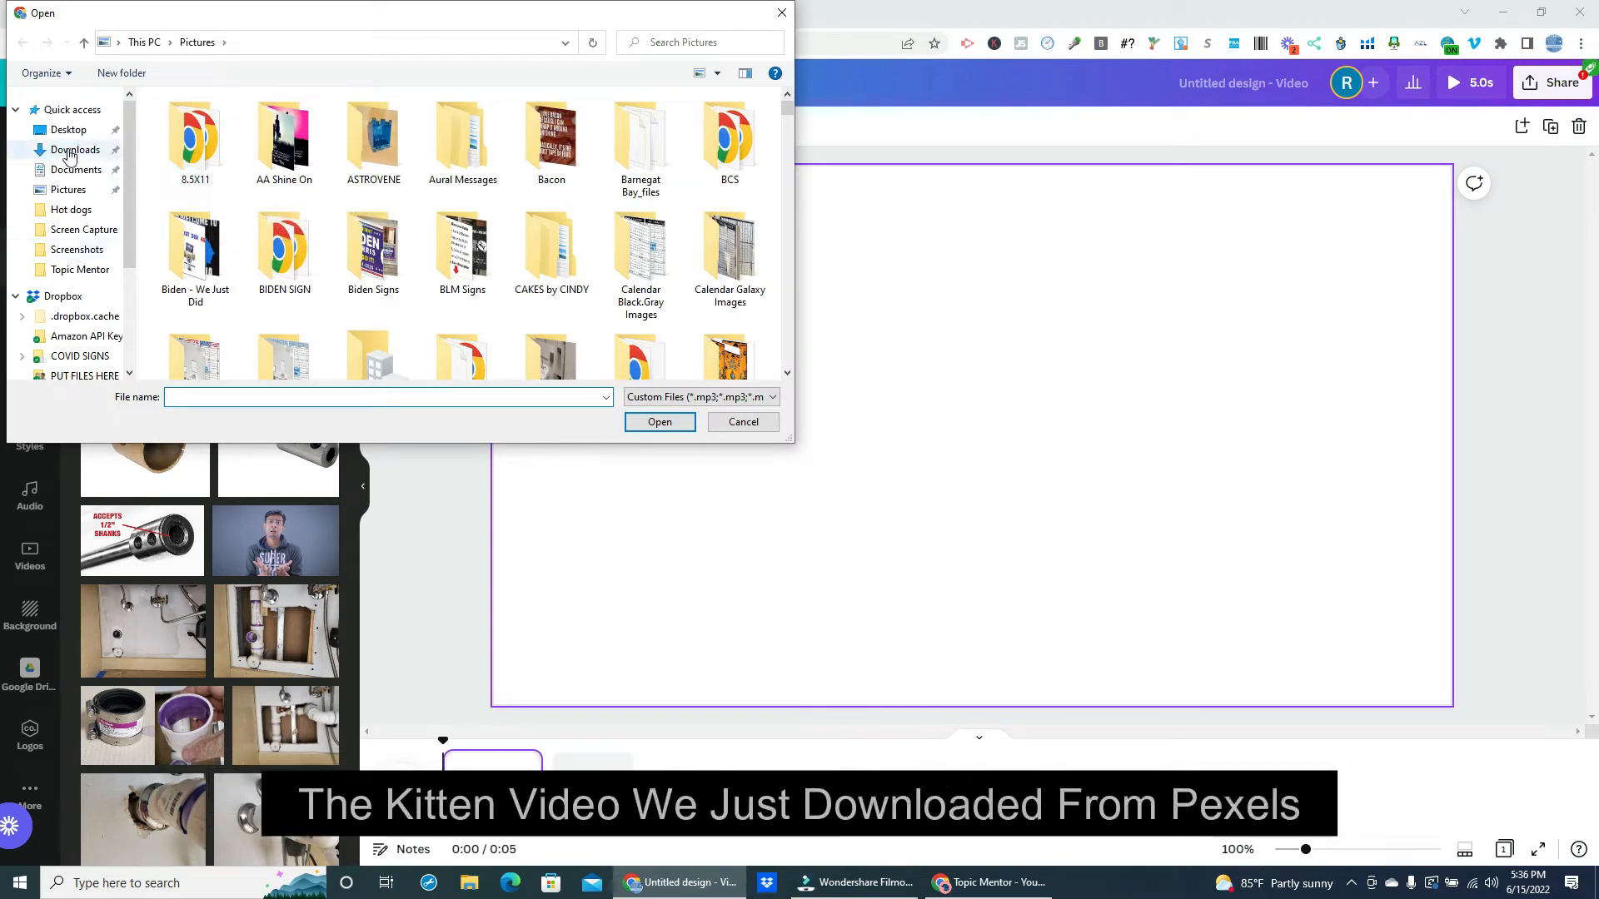
pyautogui.click(69, 152)
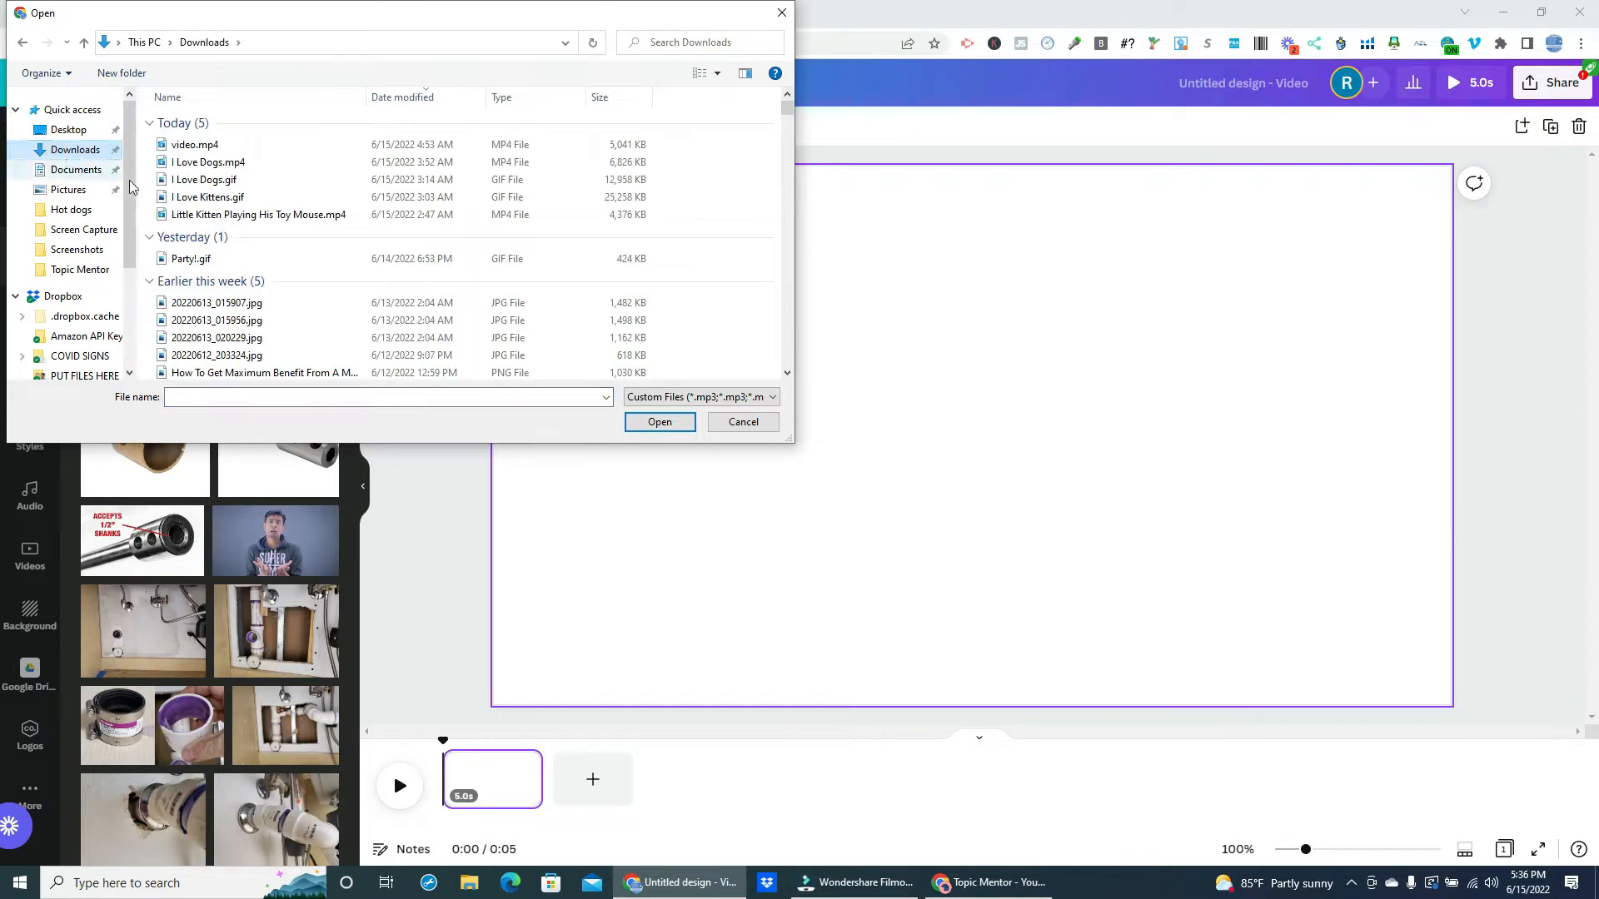
pyautogui.click(208, 147)
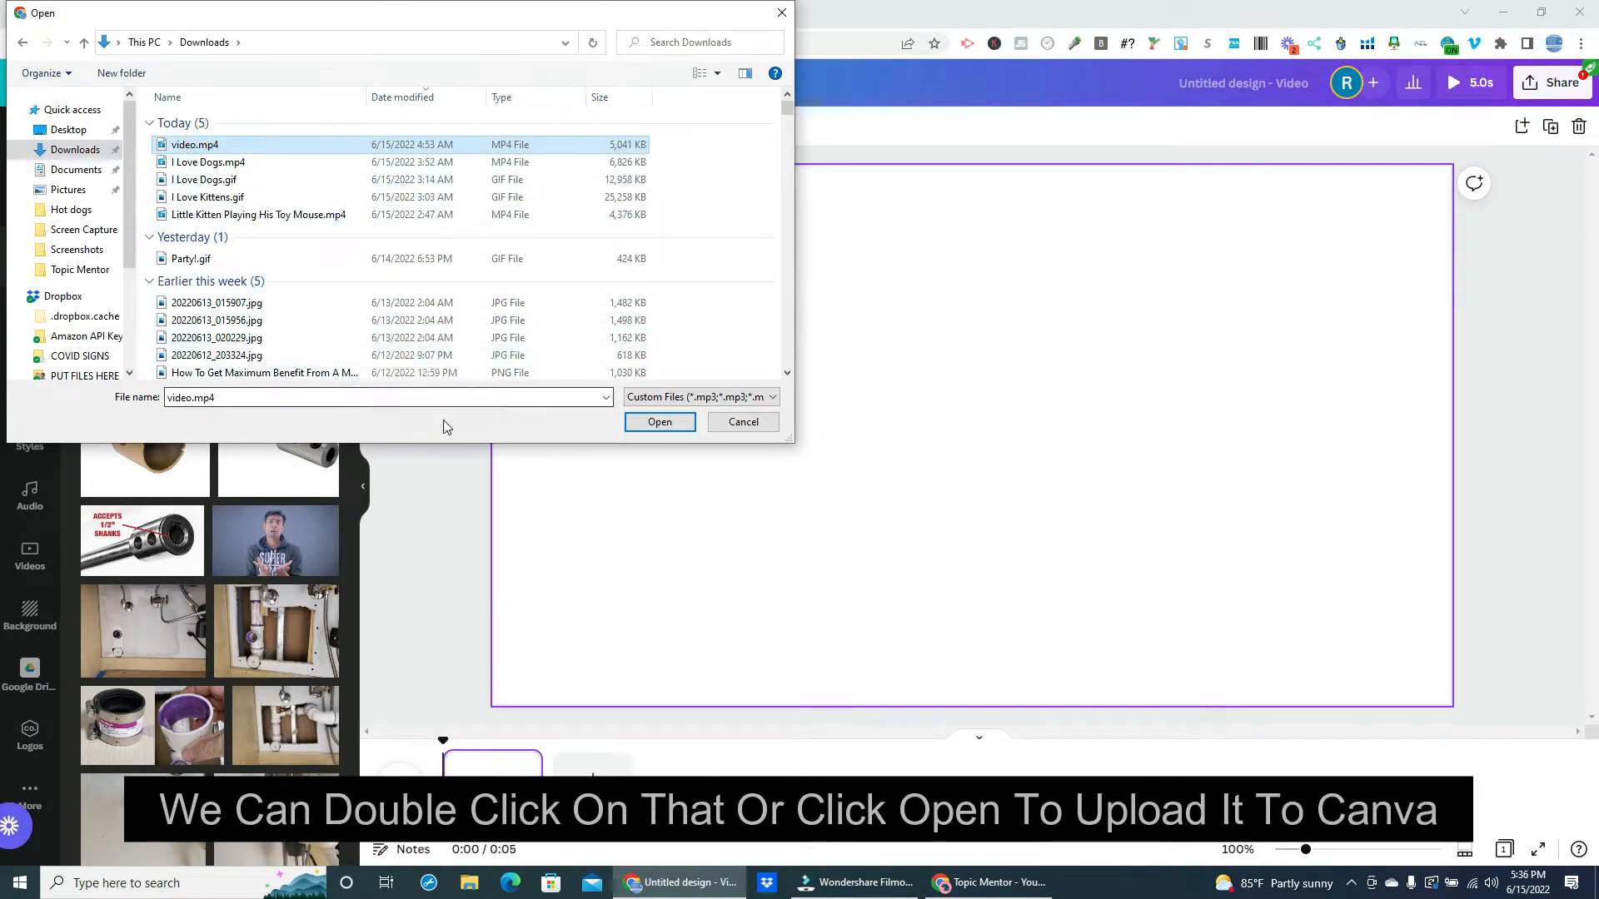
pyautogui.click(662, 425)
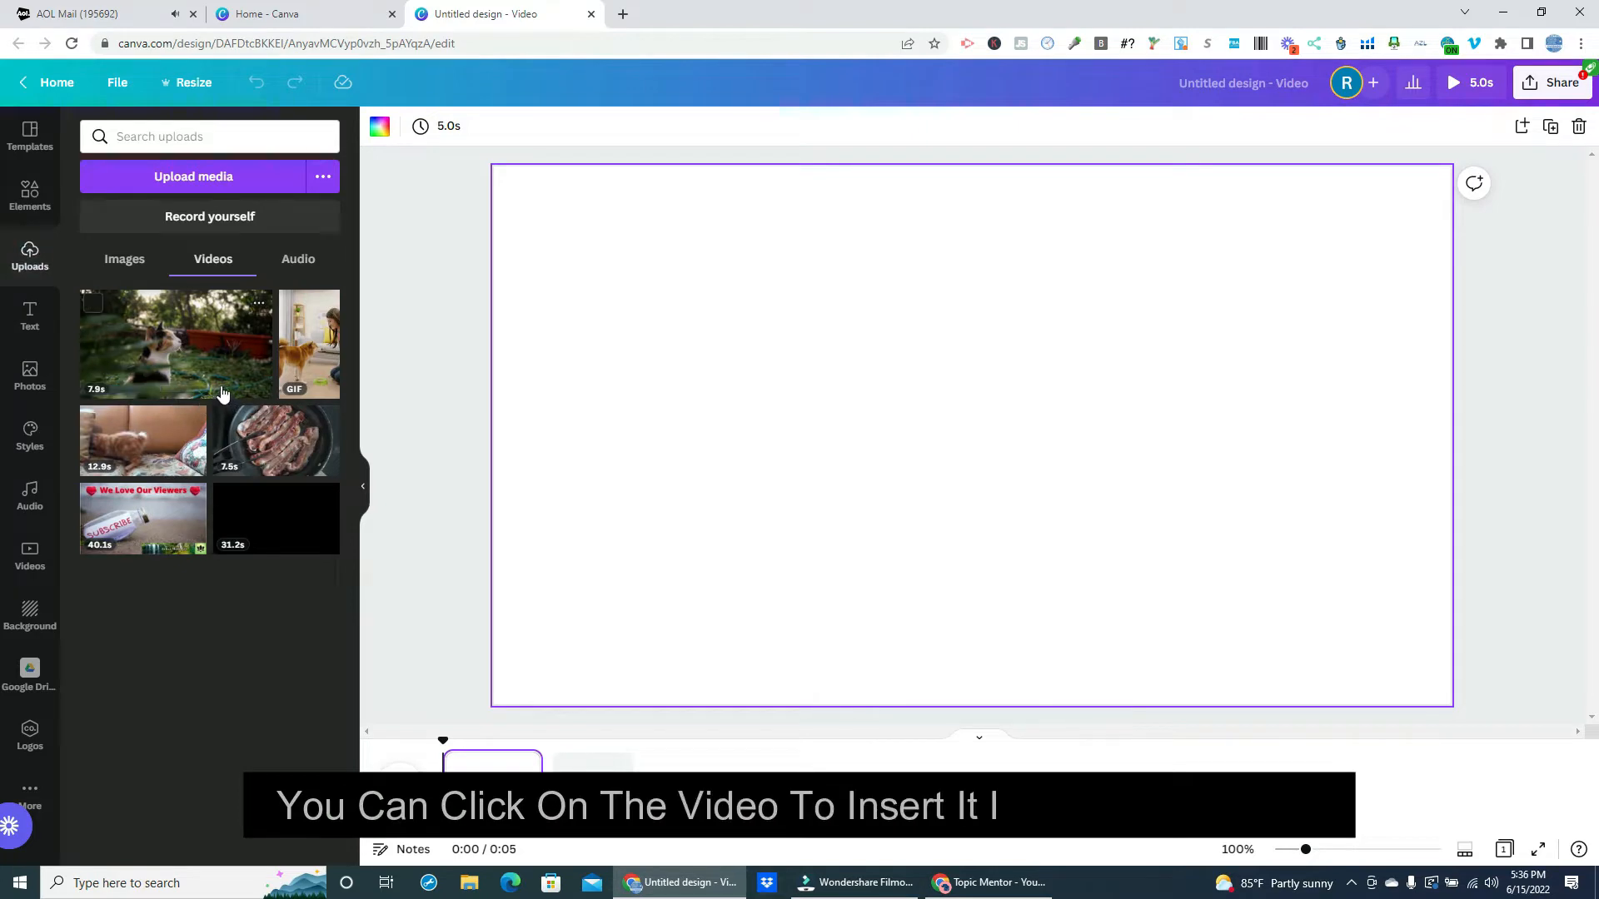
# Step: Insert the uploaded cat video on the blank page and enlarge it to fill the whole canvas
pyautogui.click(202, 352)
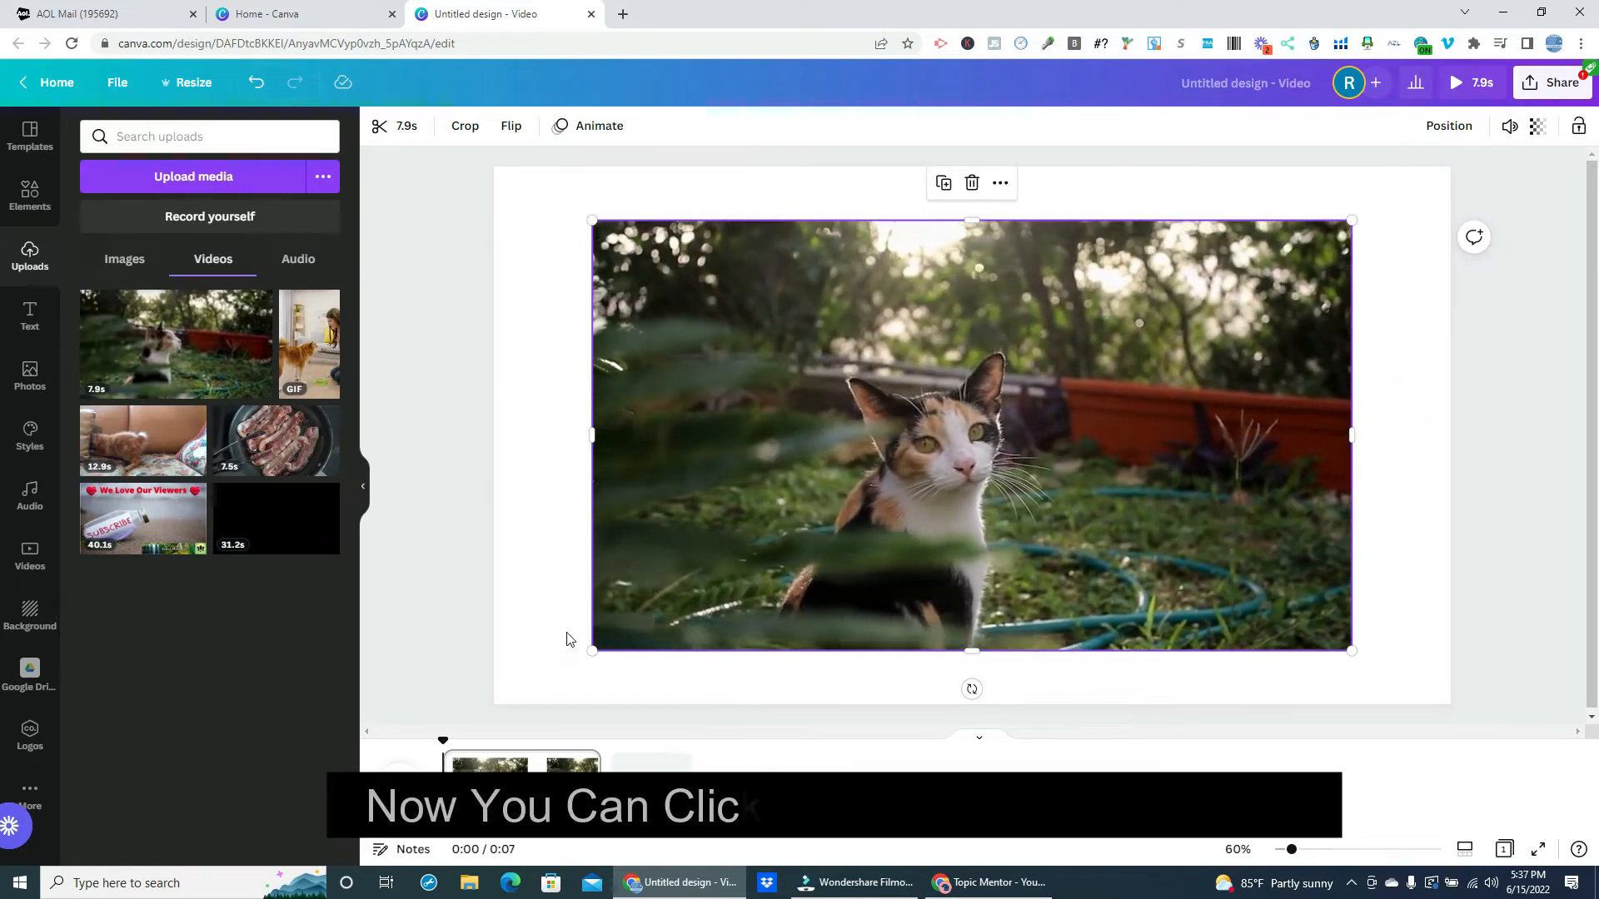
pyautogui.moveTo(591, 650); pyautogui.dragTo(483, 680)
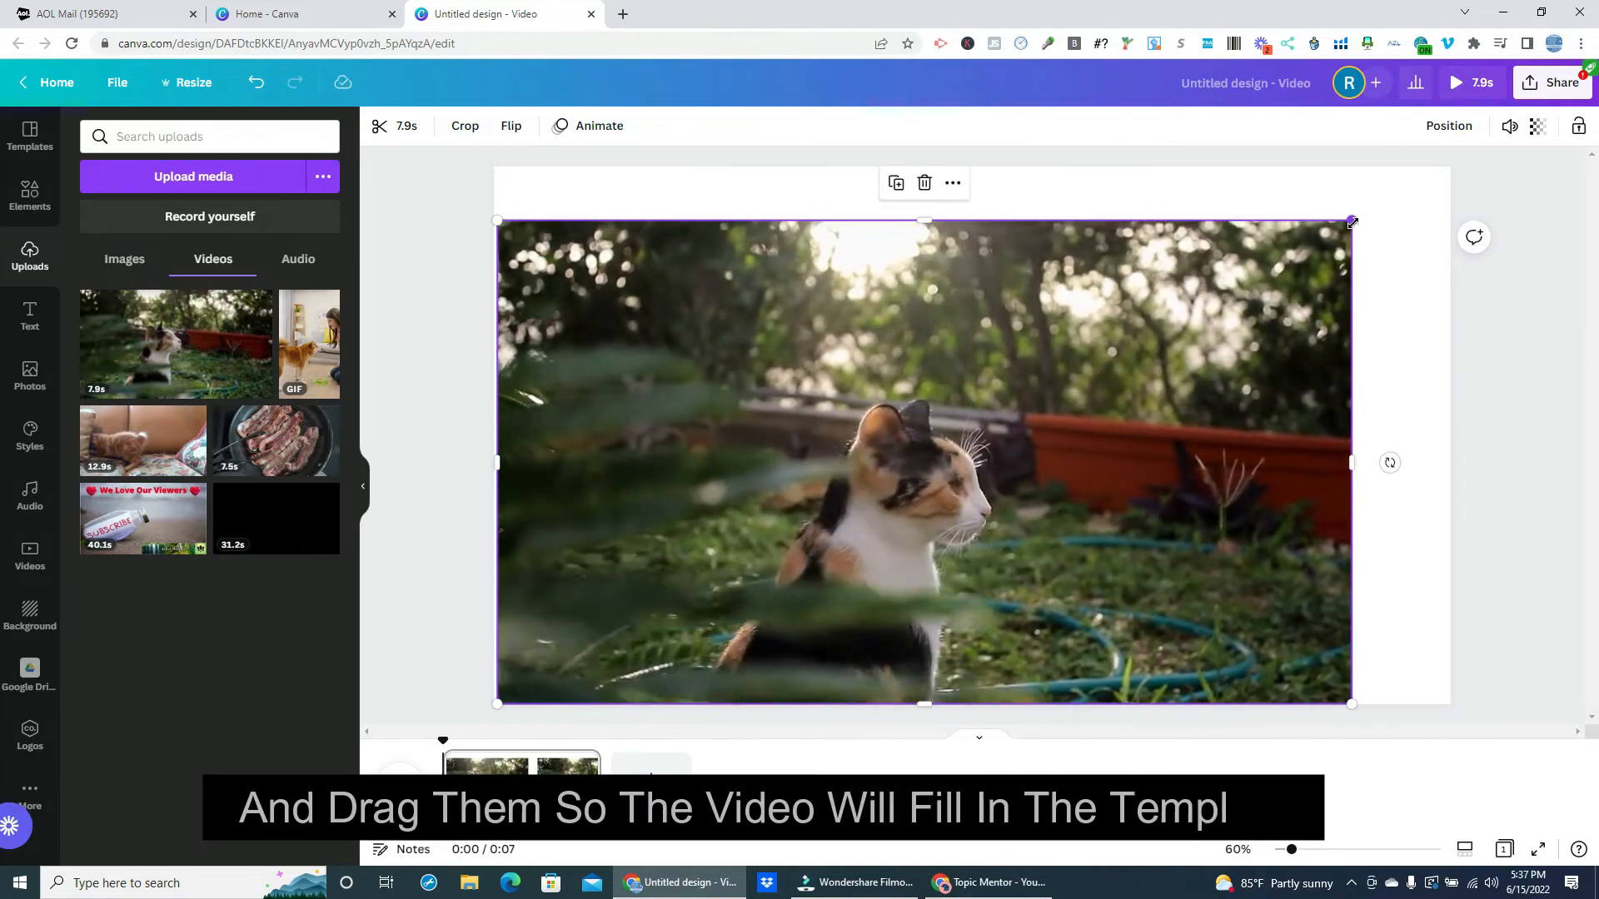
pyautogui.moveTo(1352, 221); pyautogui.dragTo(1461, 186)
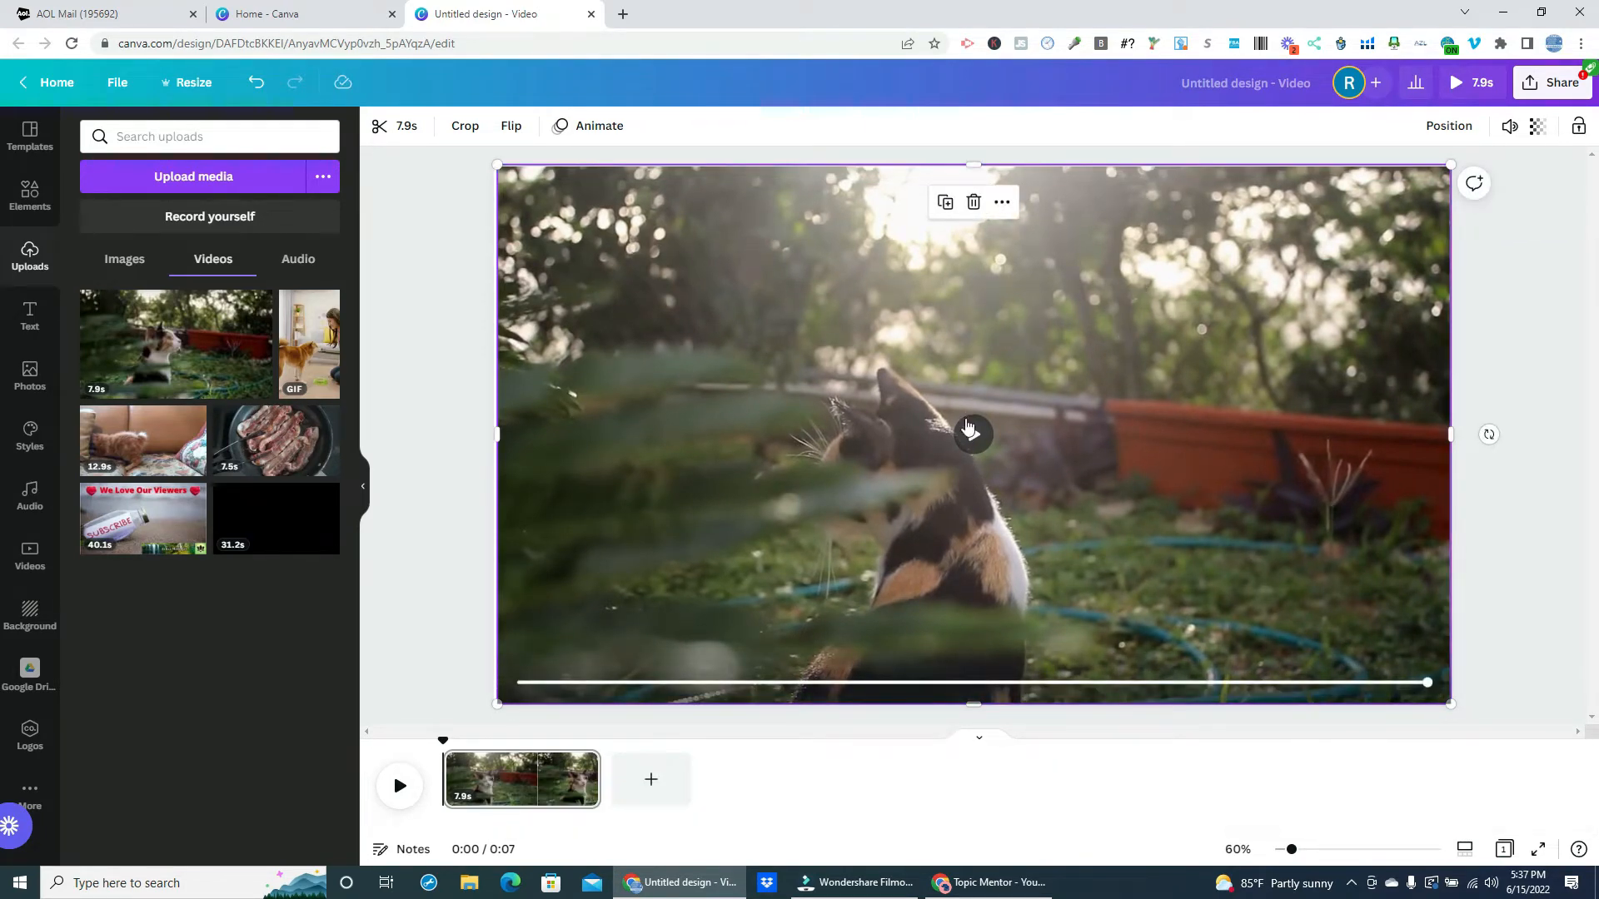
# Step: Trim the cat clip to 3.0 seconds and pause its looping preview
pyautogui.click(968, 429)
pyautogui.click(406, 127)
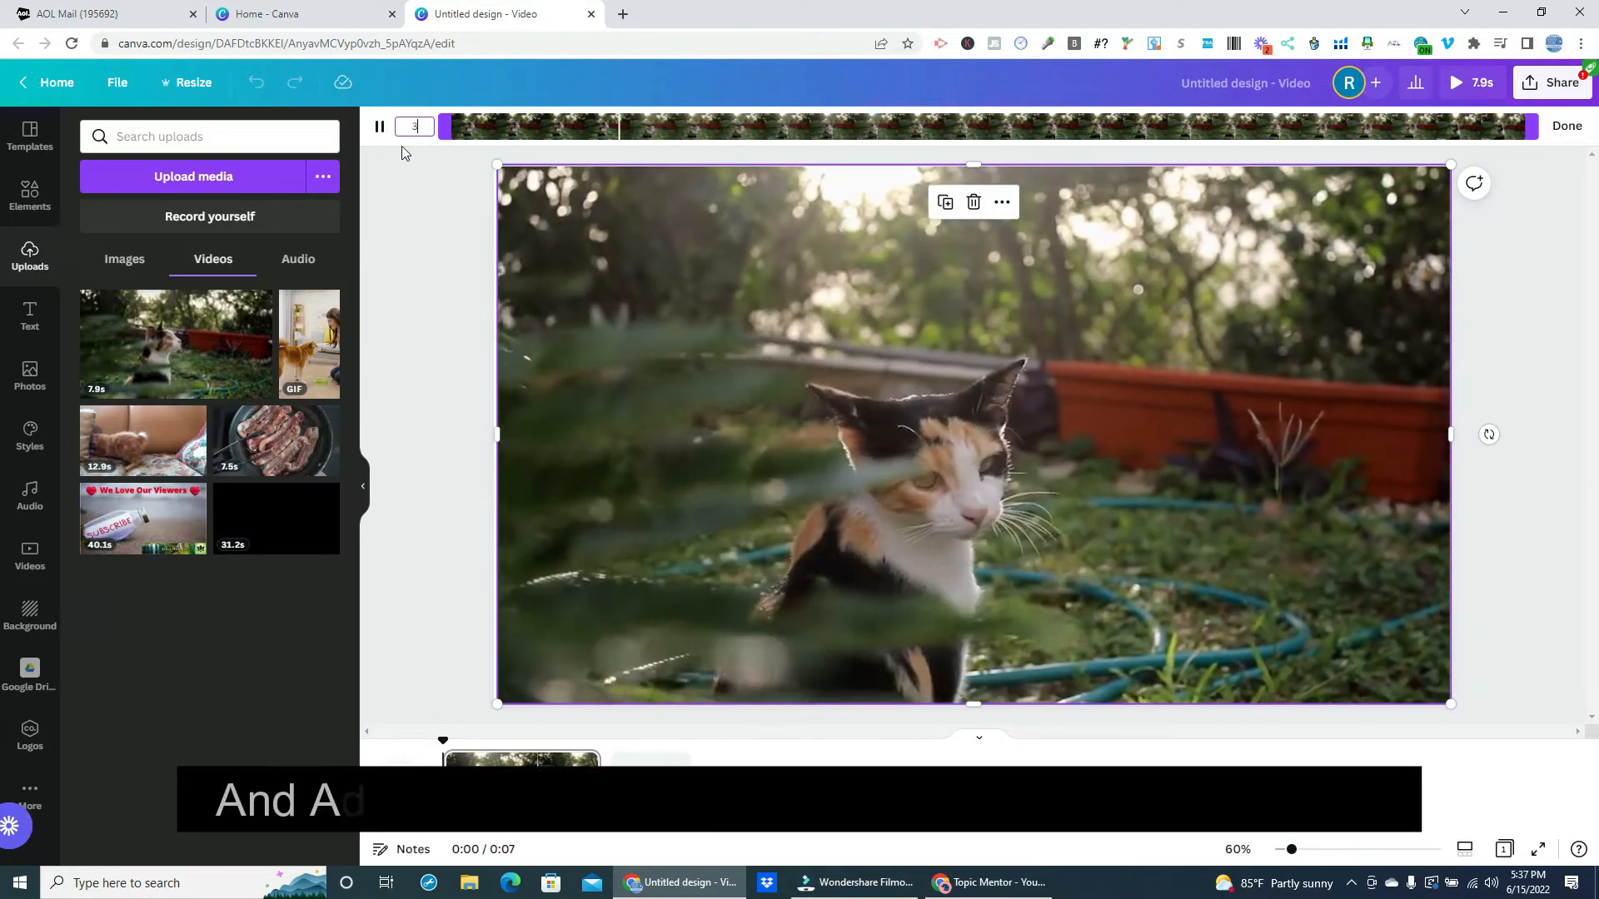
pyautogui.write('0')
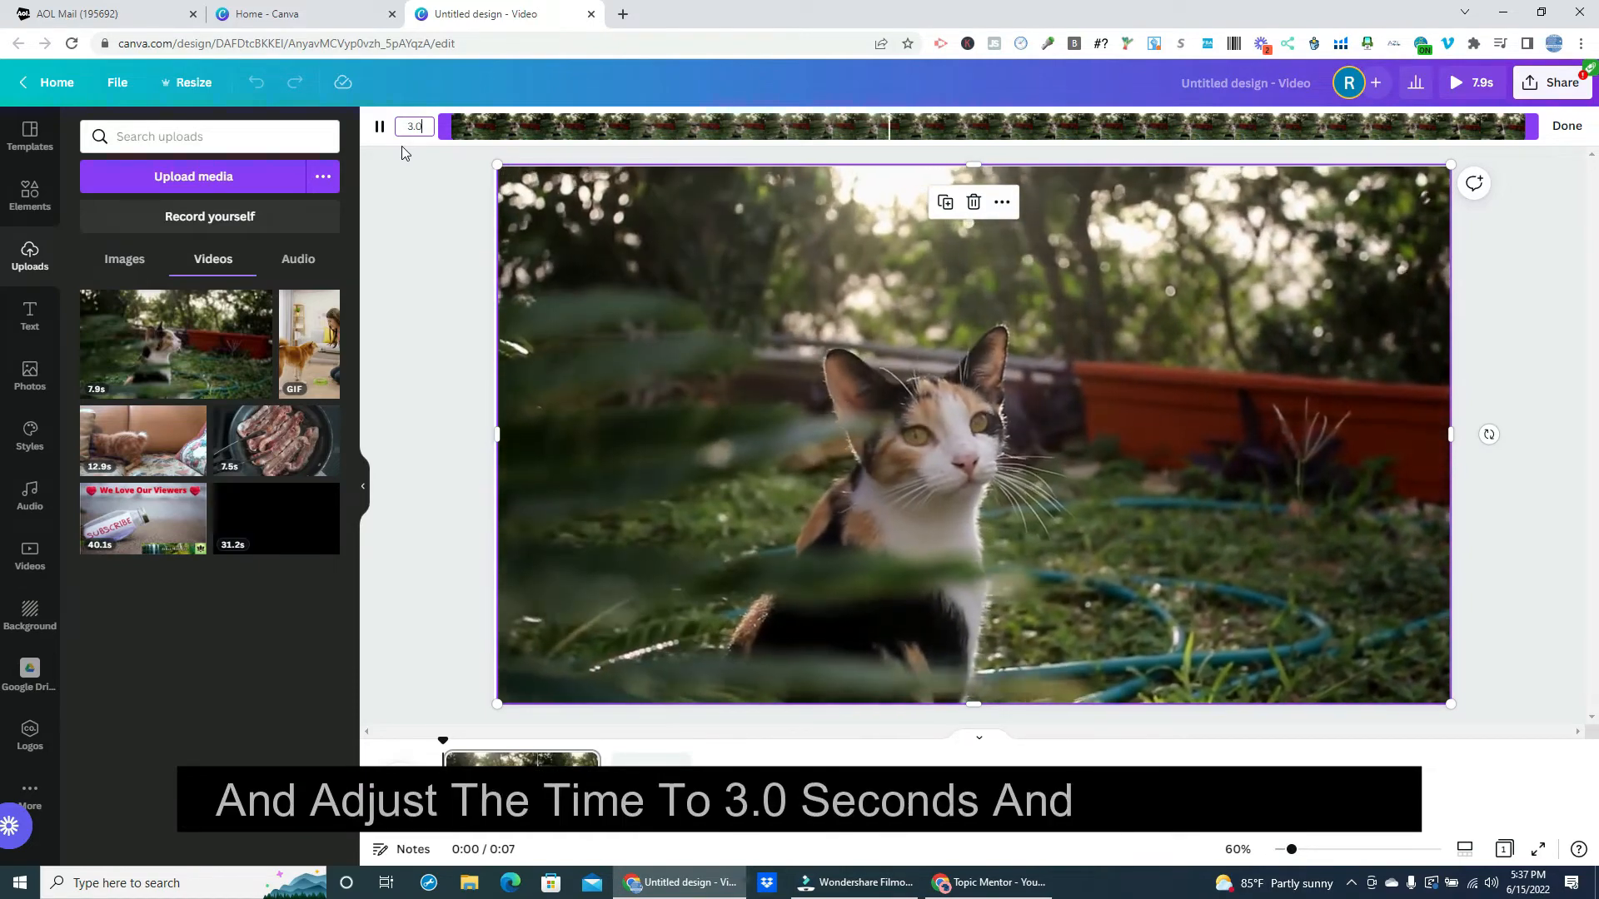
pyautogui.press('Return')
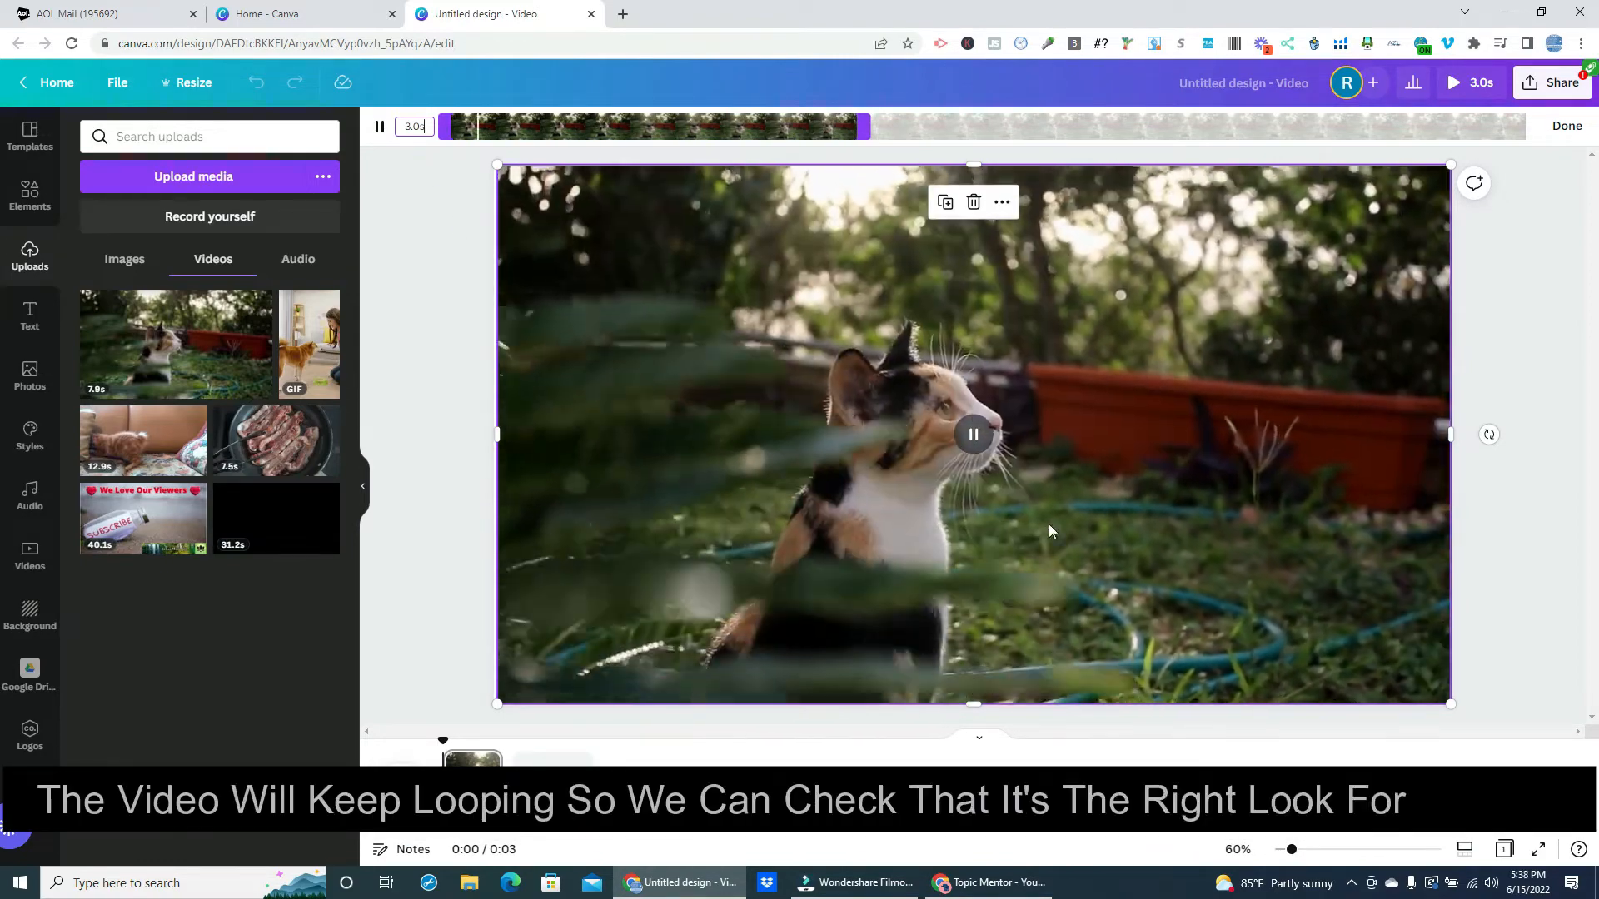
pyautogui.click(980, 436)
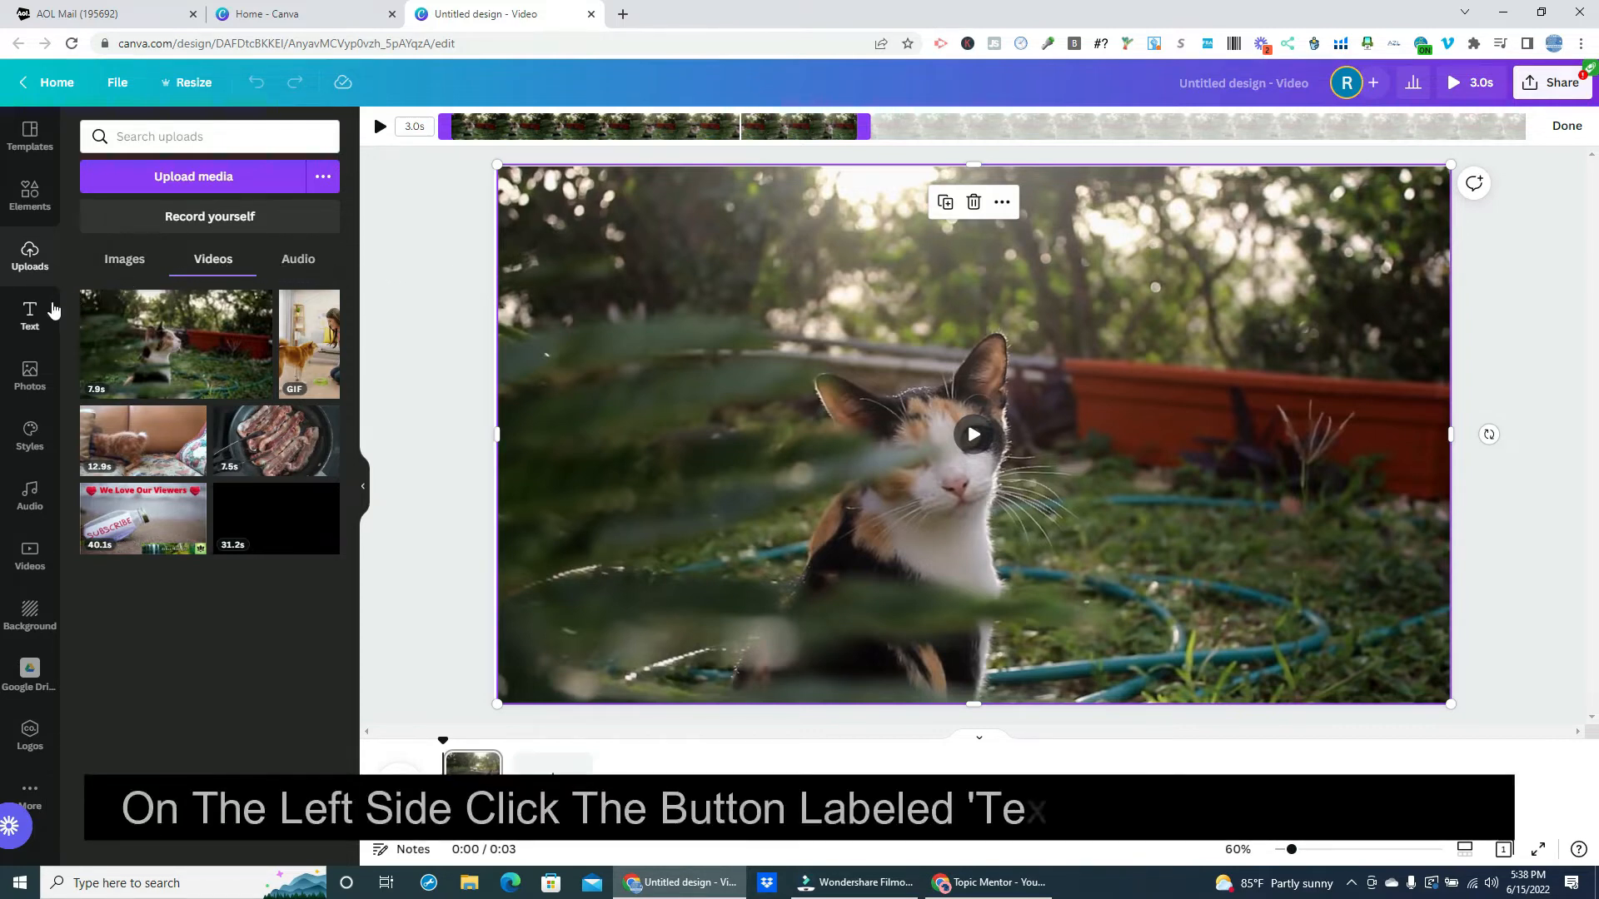
# Step: Add a heading over the video with the text "I Love Kittens!"
pyautogui.click(31, 316)
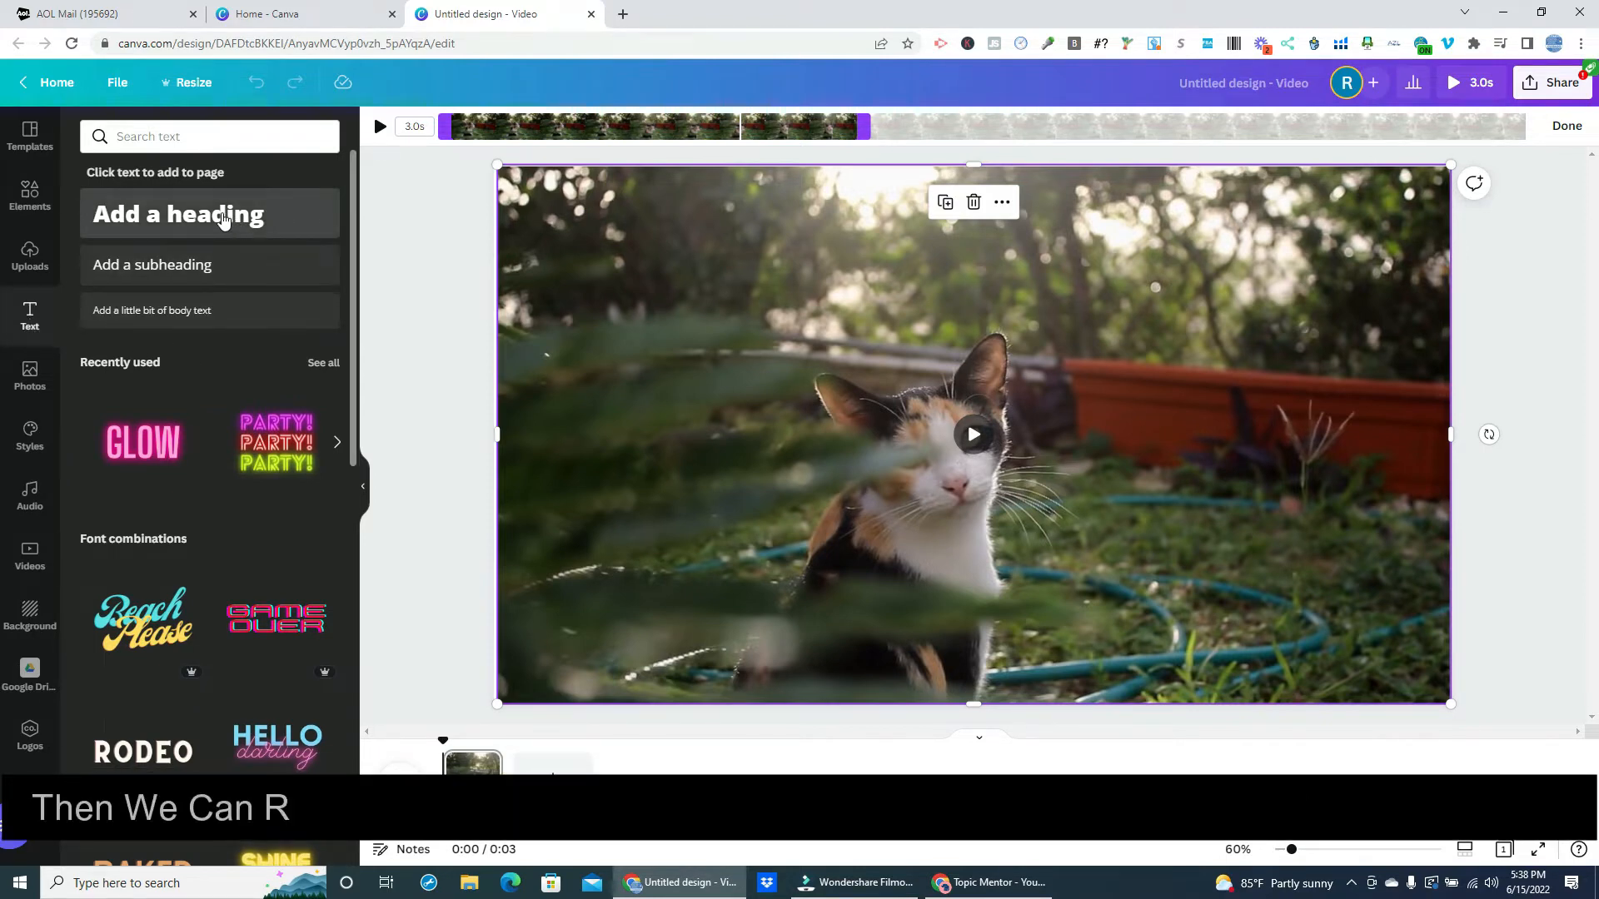
pyautogui.click(223, 216)
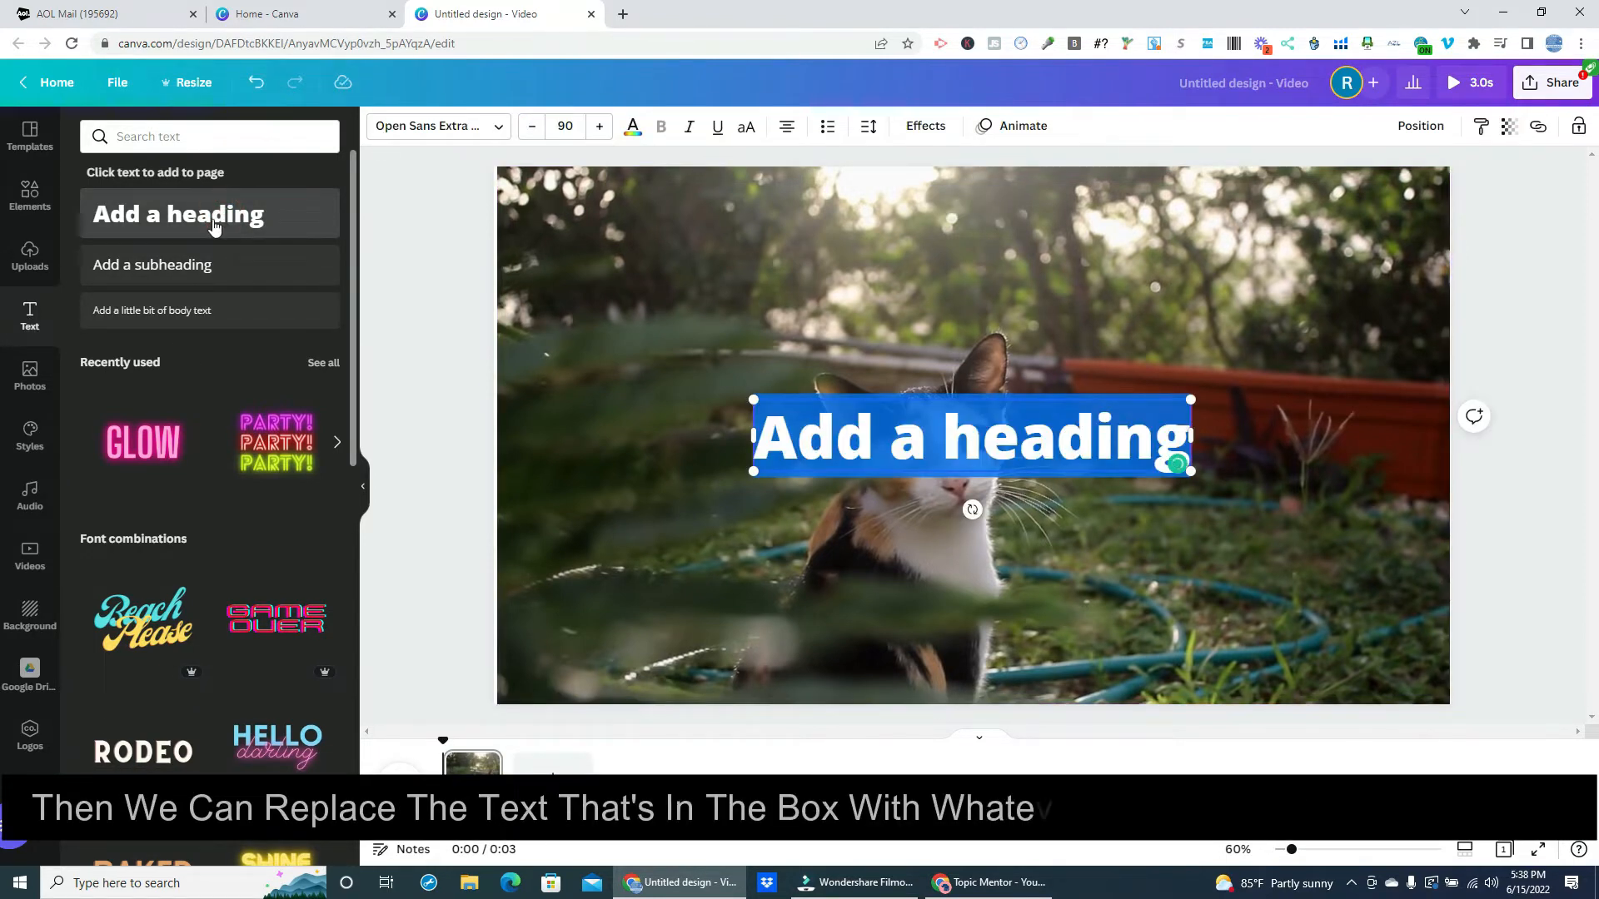
pyautogui.press('BackSpace')
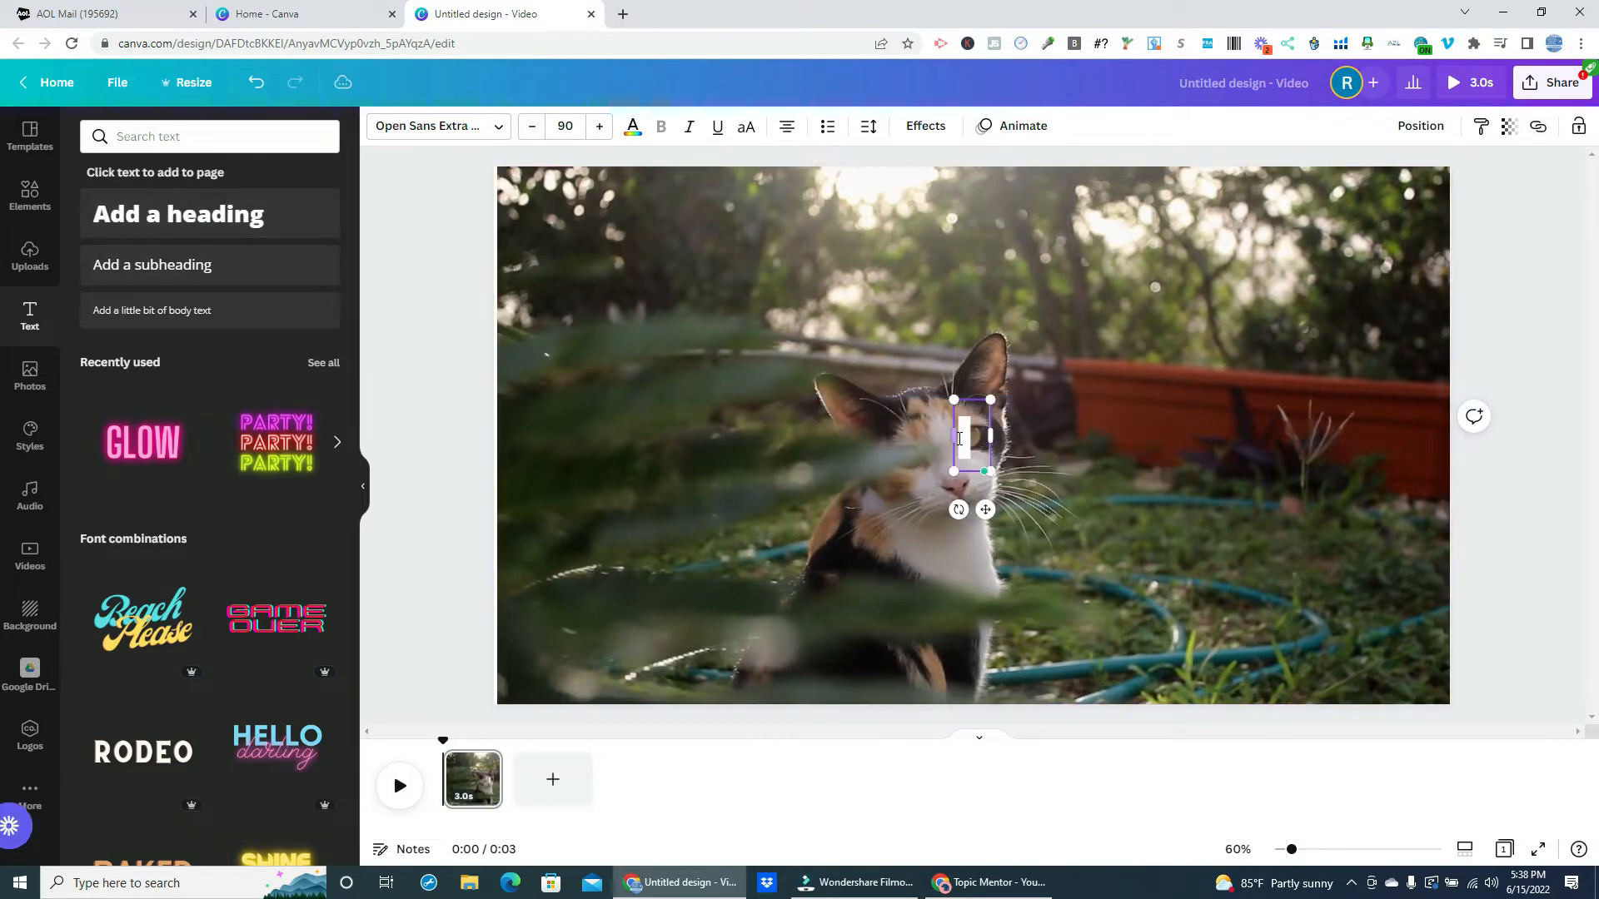
pyautogui.write('I Love')
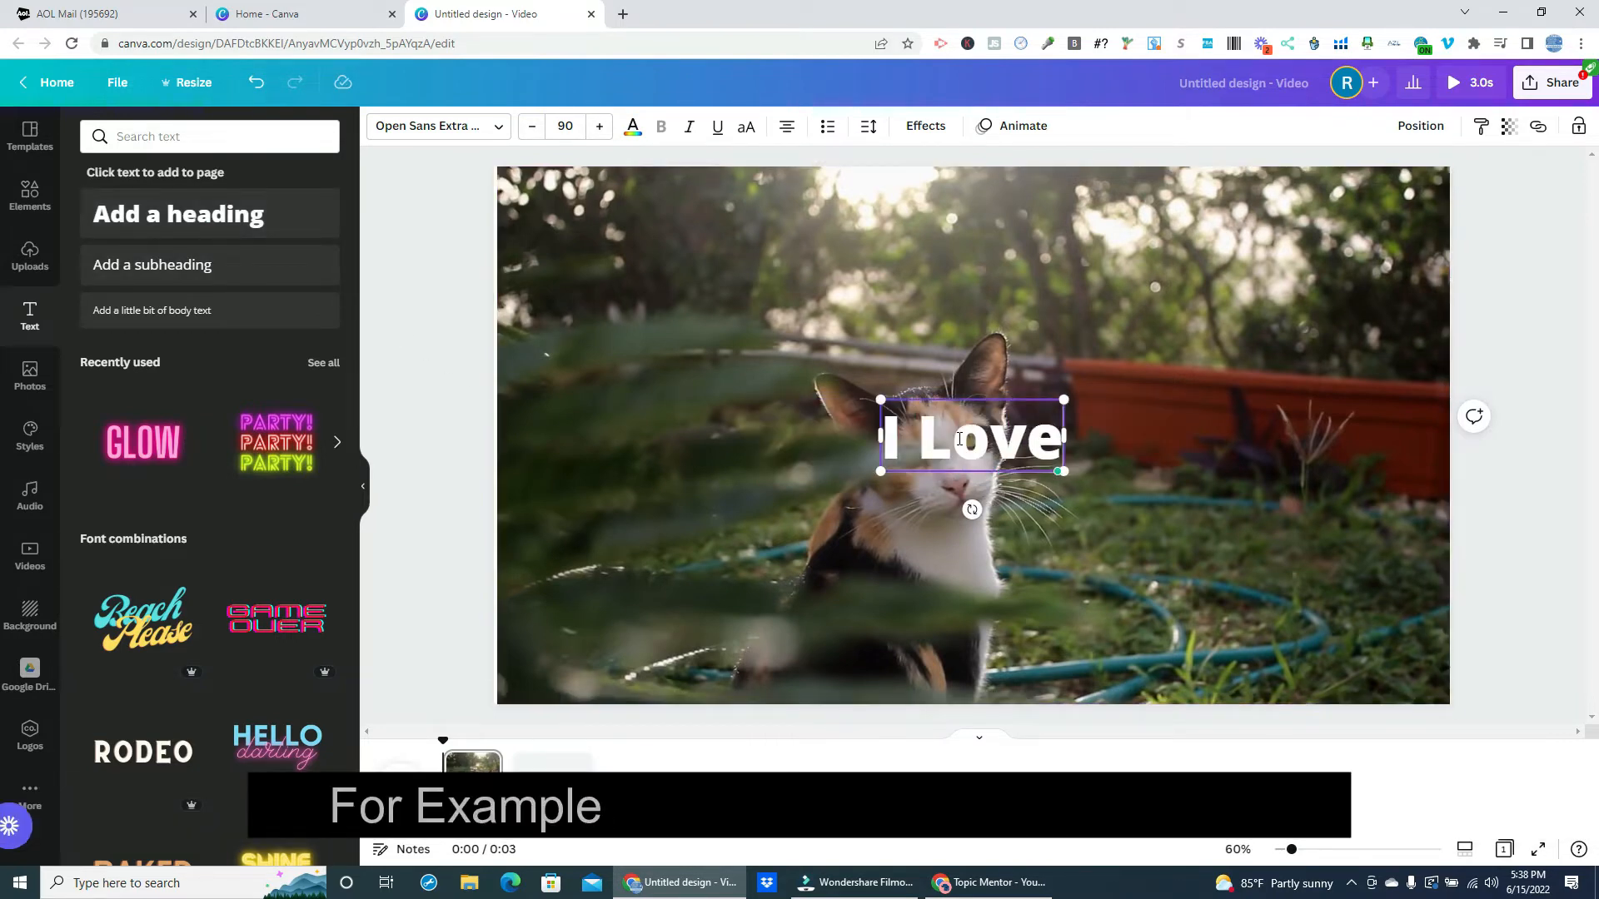
pyautogui.write(' K')
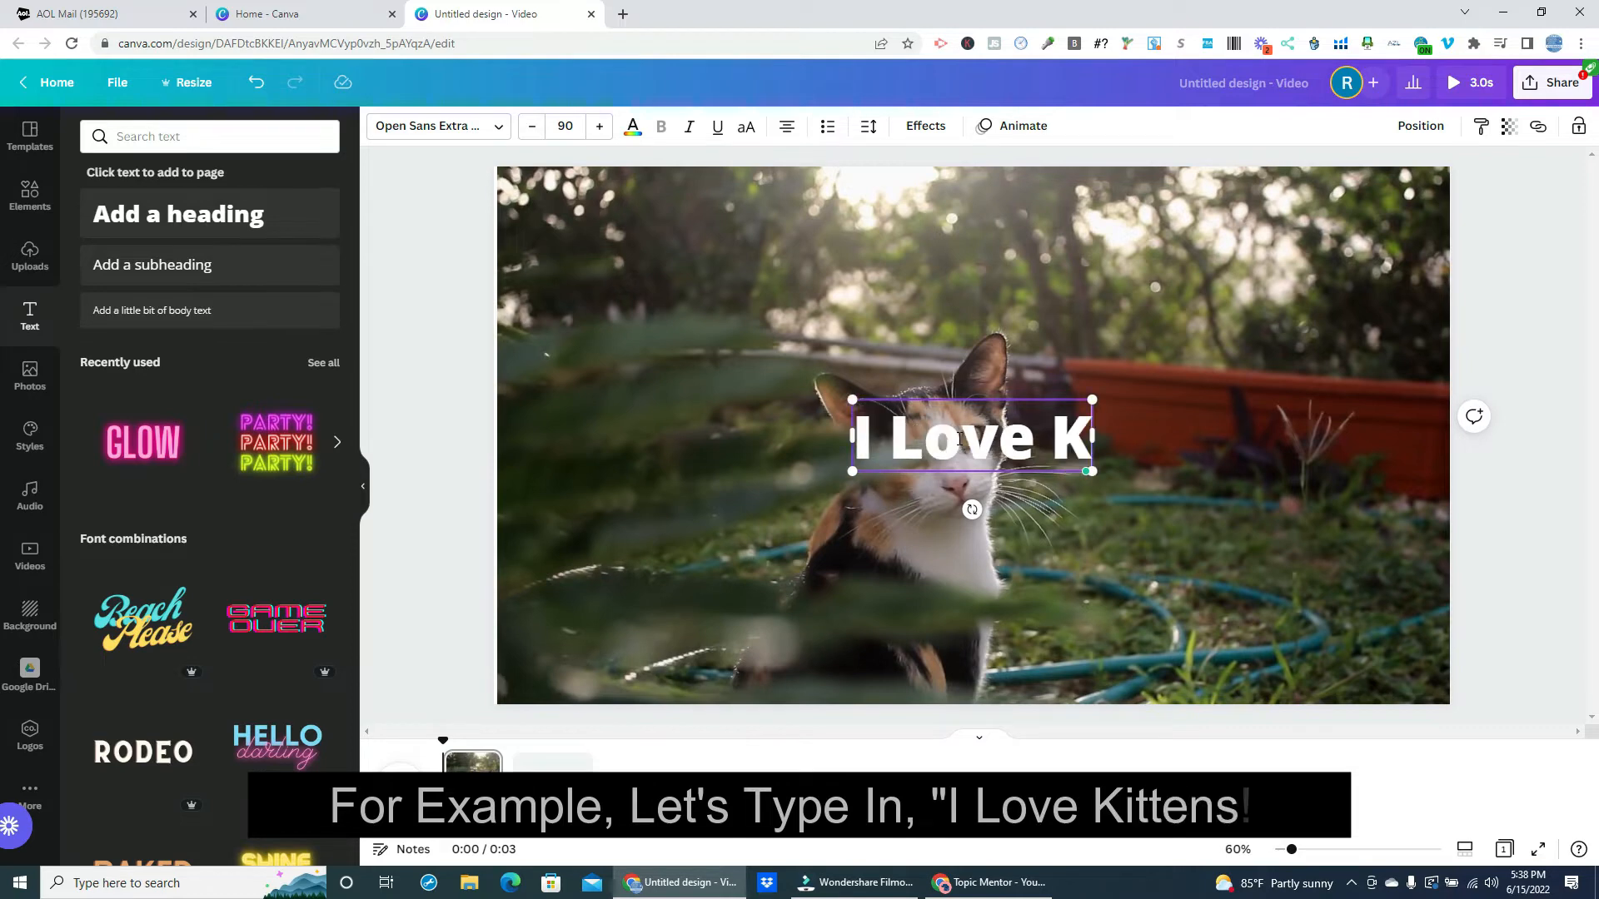
pyautogui.write('ittens!')
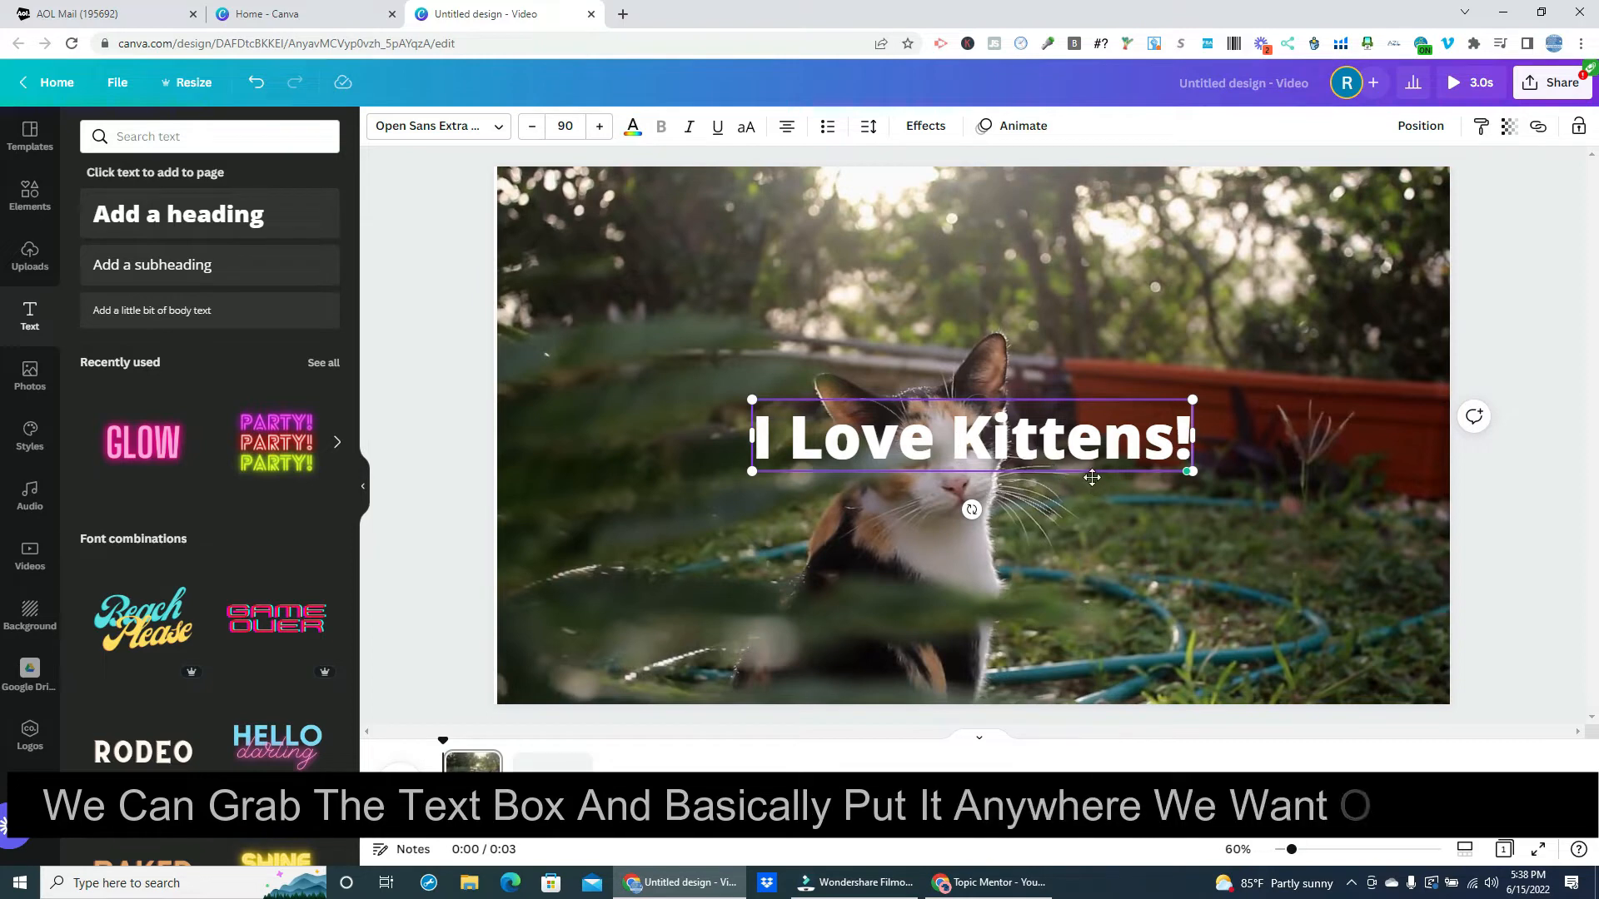
# Step: Move the heading above the cat, enlarge it to font size 120, and centre it near the canvas's upper edge
pyautogui.moveTo(1085, 474); pyautogui.dragTo(1067, 284)
pyautogui.moveTo(1169, 281); pyautogui.dragTo(1306, 380)
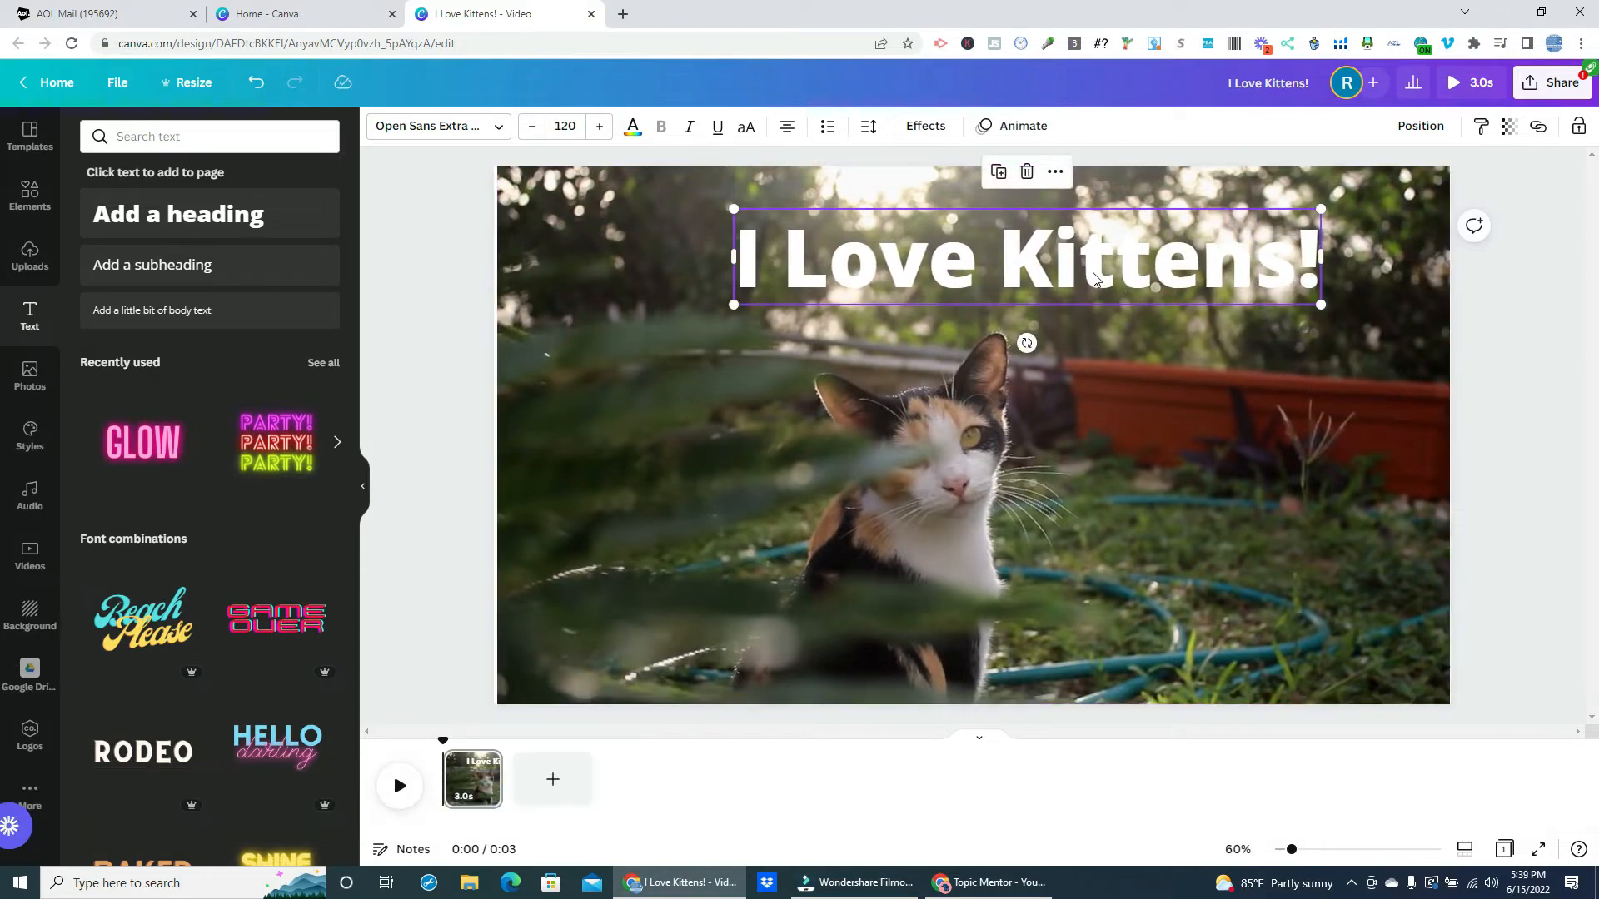
pyautogui.moveTo(1094, 279); pyautogui.dragTo(1018, 268)
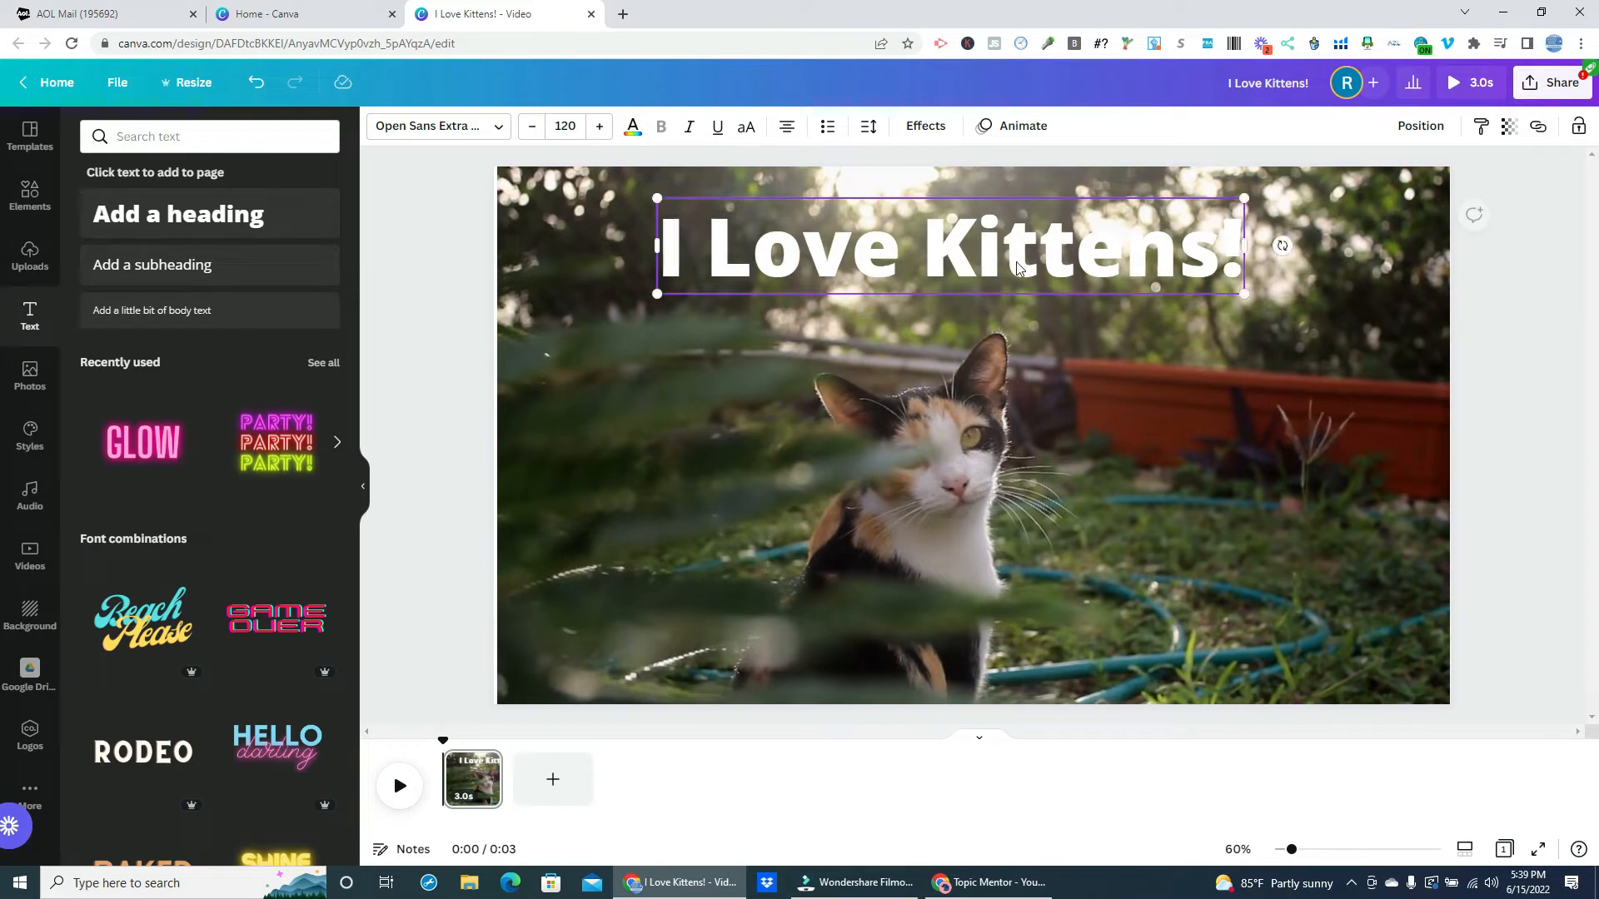
# Step: Recolour the whole "I Love Kittens!" heading in the light turquoise default colour
pyautogui.click(671, 233)
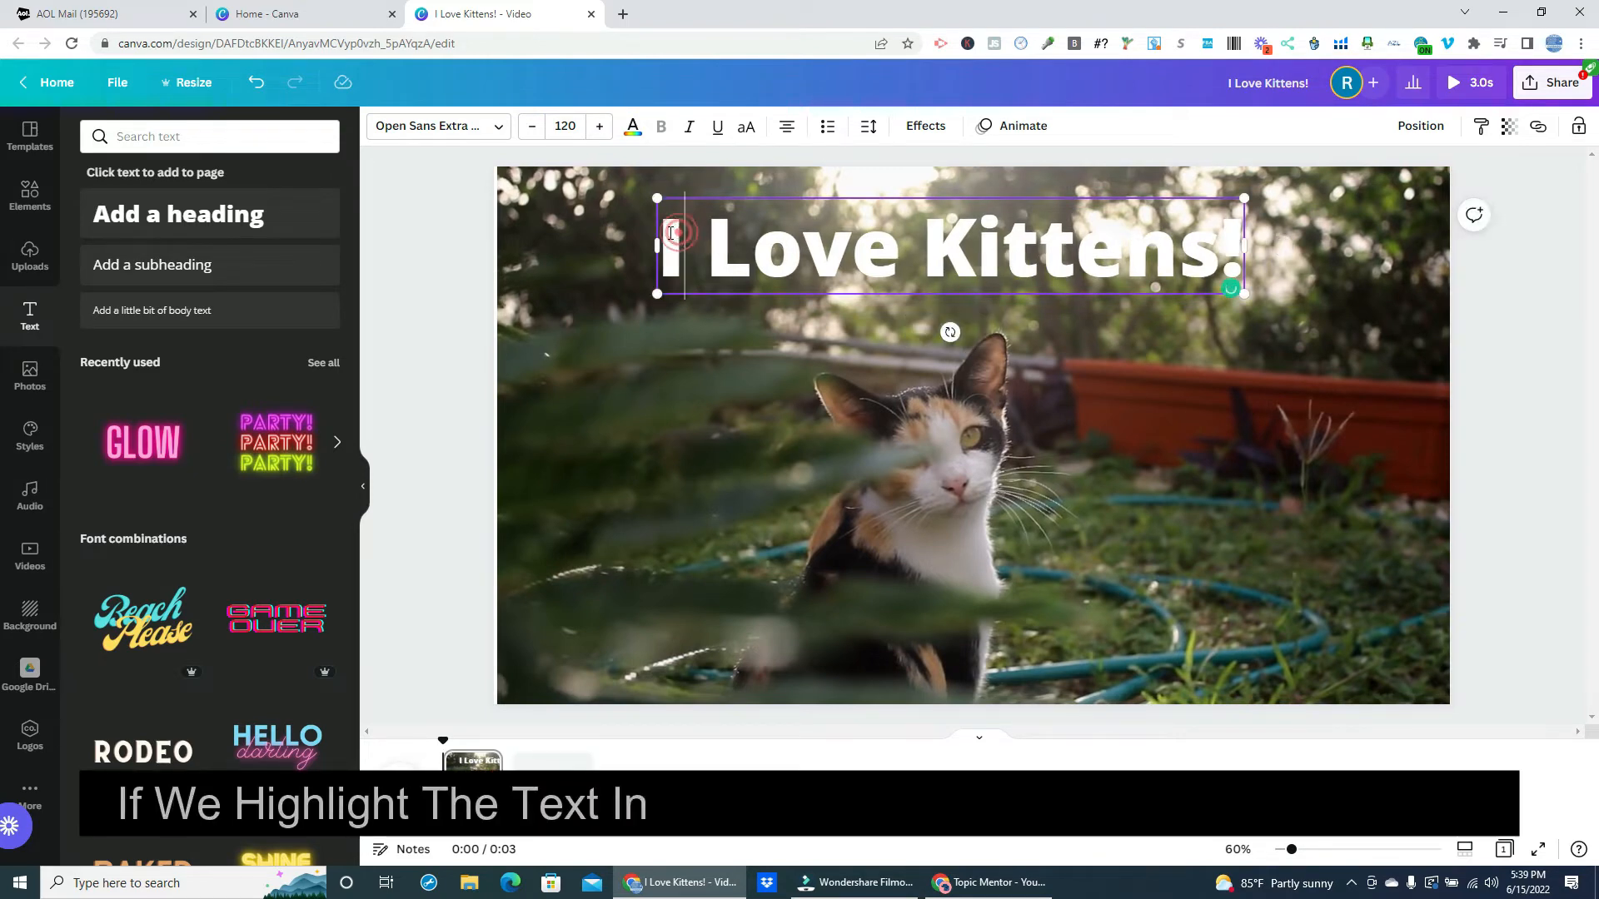
pyautogui.moveTo(664, 233); pyautogui.dragTo(1229, 287)
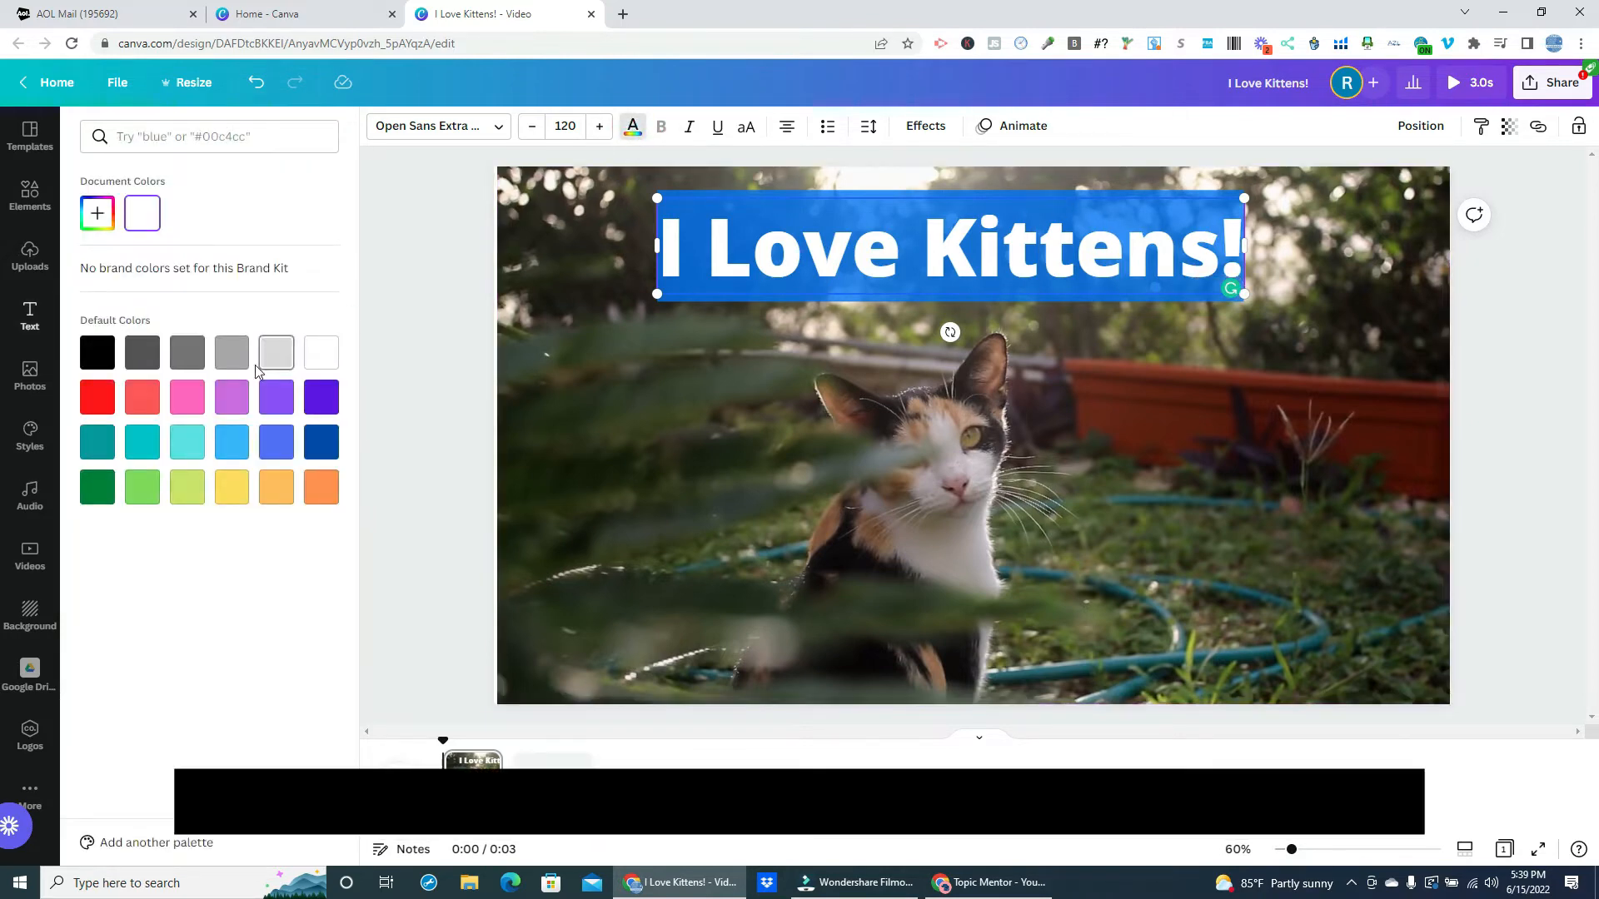
pyautogui.click(191, 443)
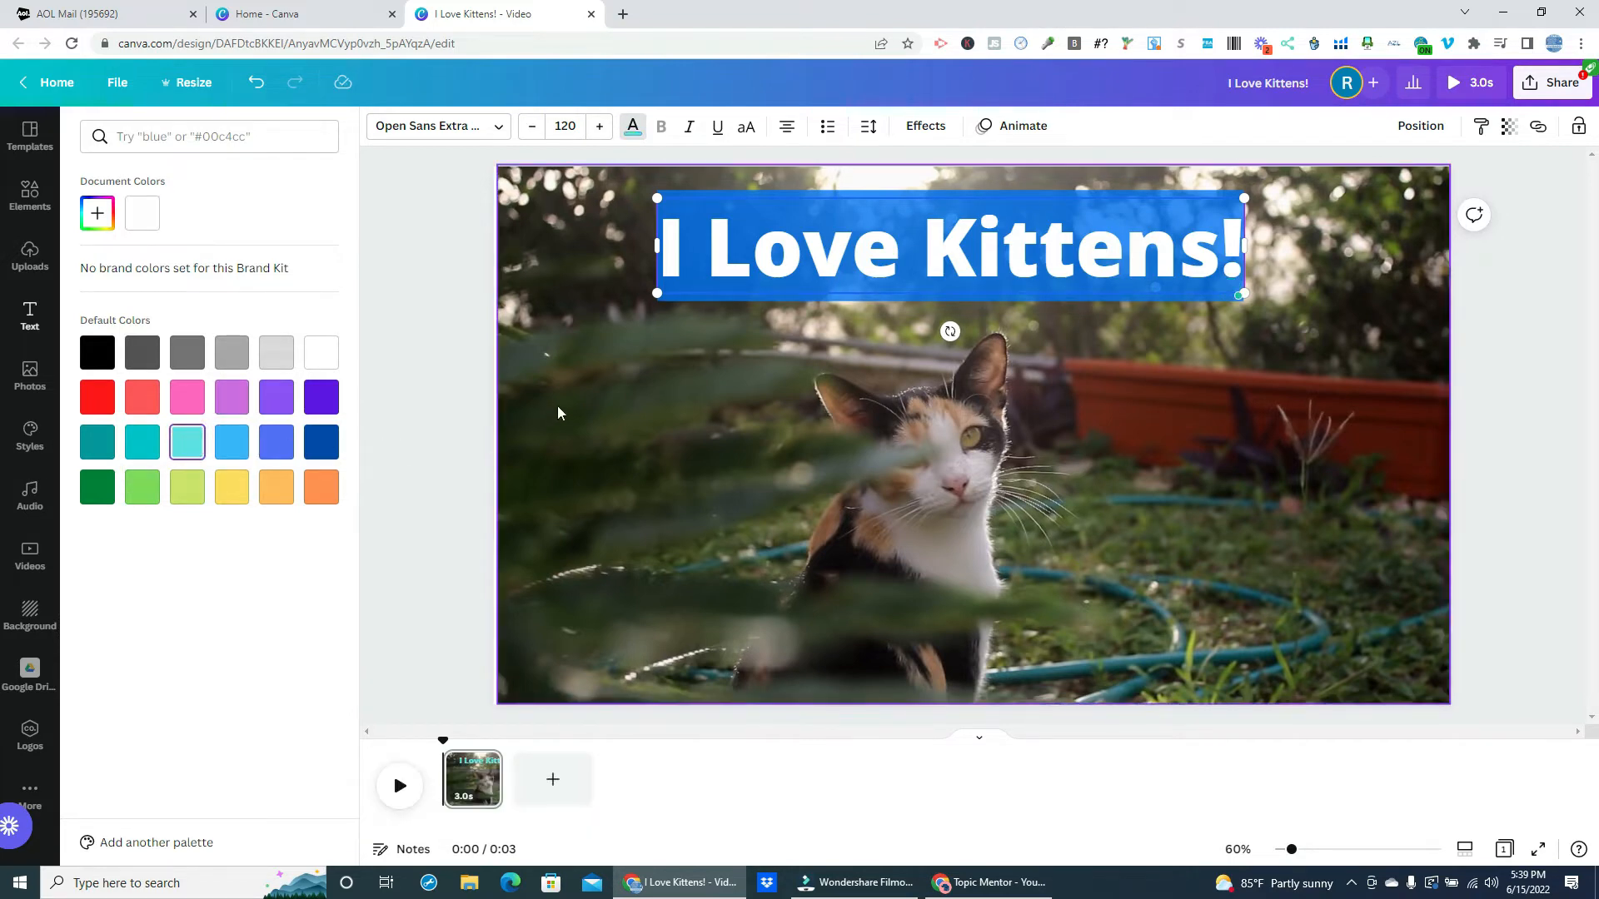
pyautogui.click(625, 395)
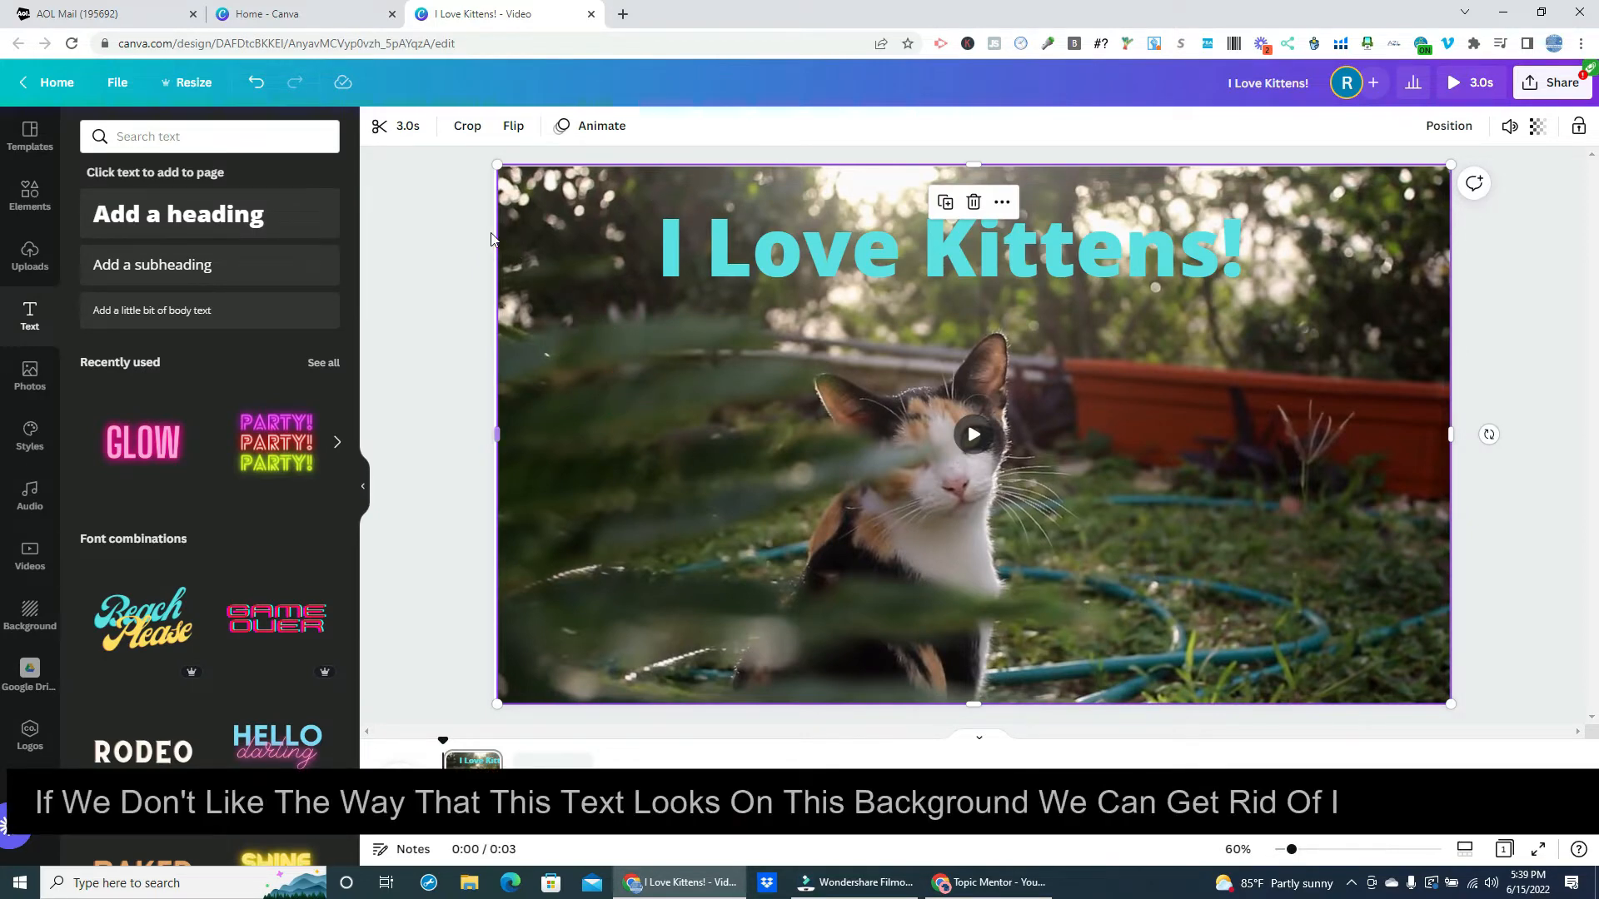
# Step: Undo the heading's recolouring, enlargement, move and text entry until the heading is removed from the video
pyautogui.click(255, 84)
pyautogui.click(255, 84)
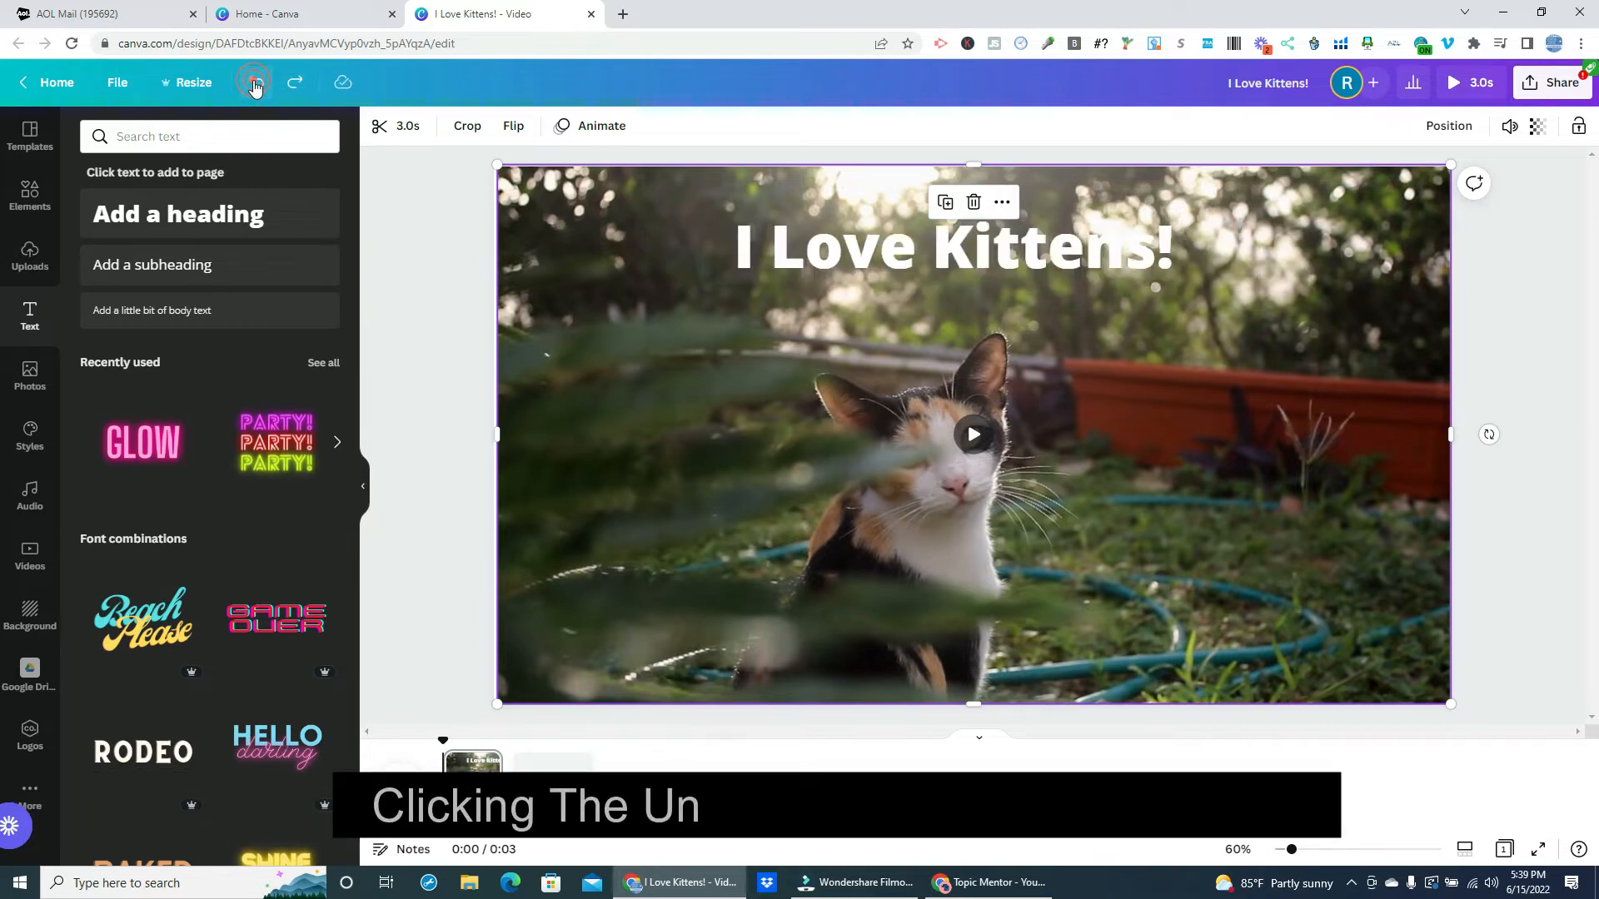
pyautogui.click(255, 84)
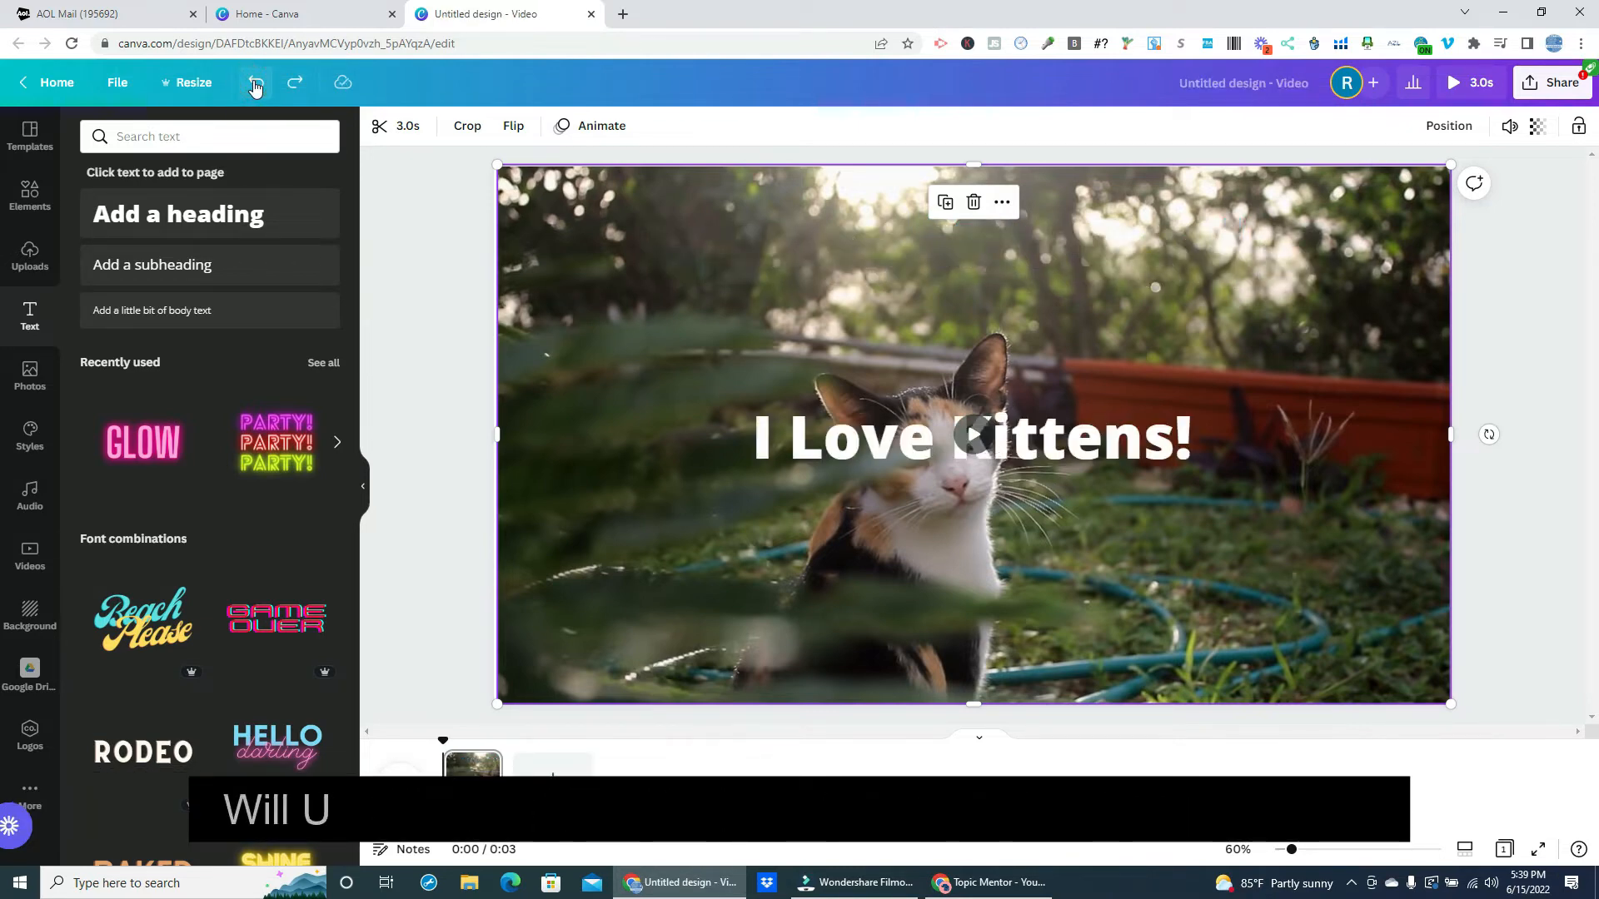
pyautogui.click(255, 84)
pyautogui.click(255, 84)
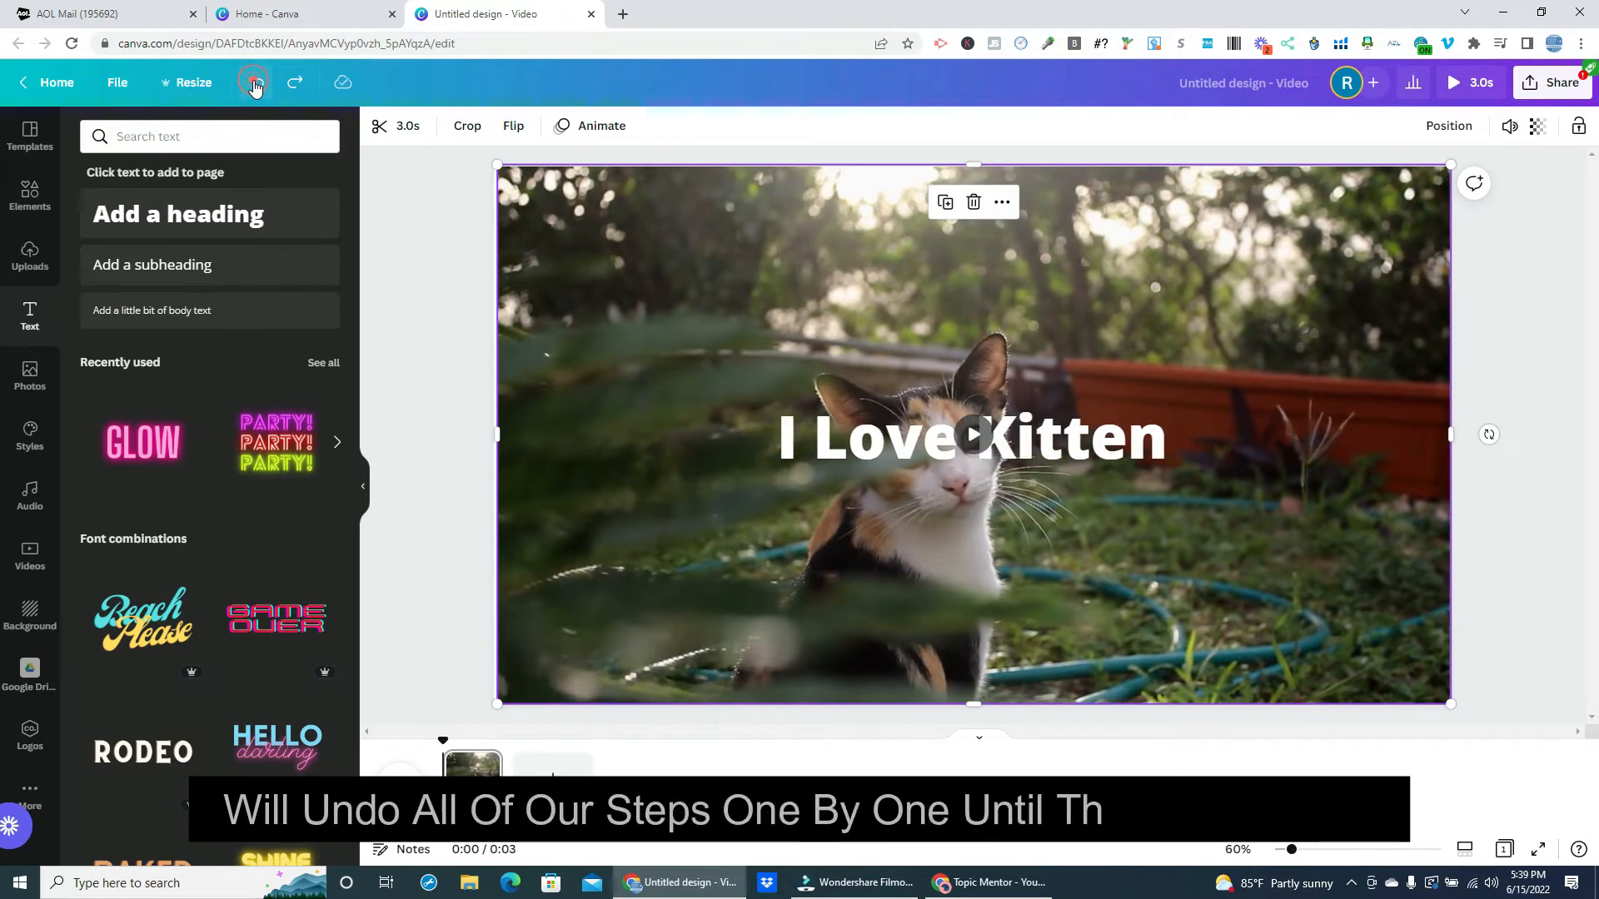
pyautogui.click(255, 84)
pyautogui.click(255, 84)
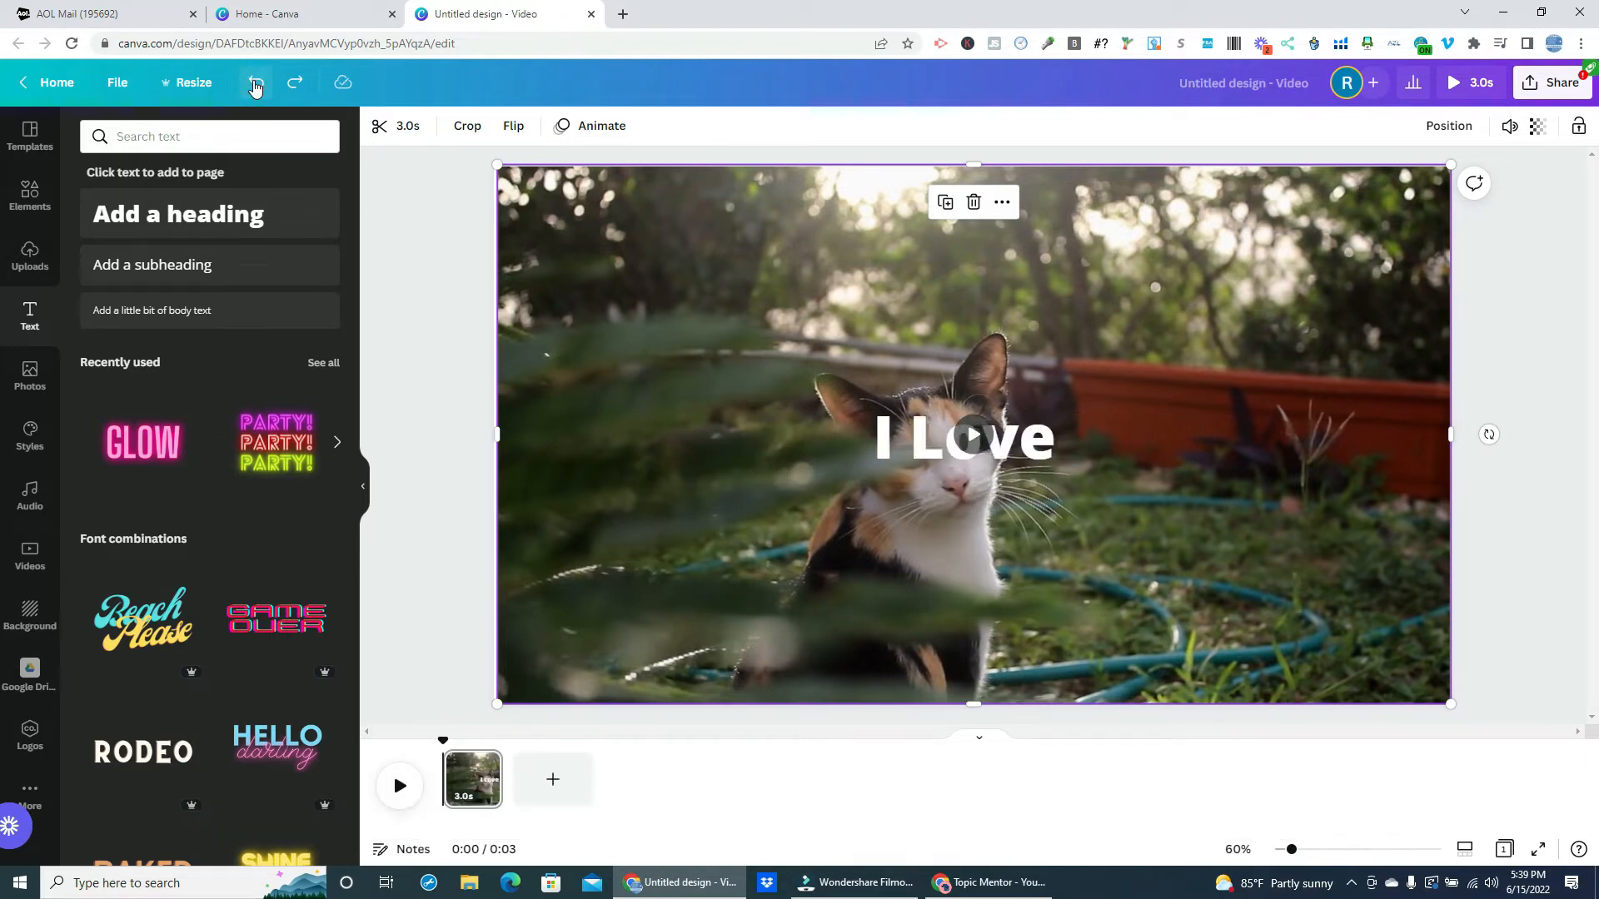
pyautogui.click(255, 84)
pyautogui.click(255, 84)
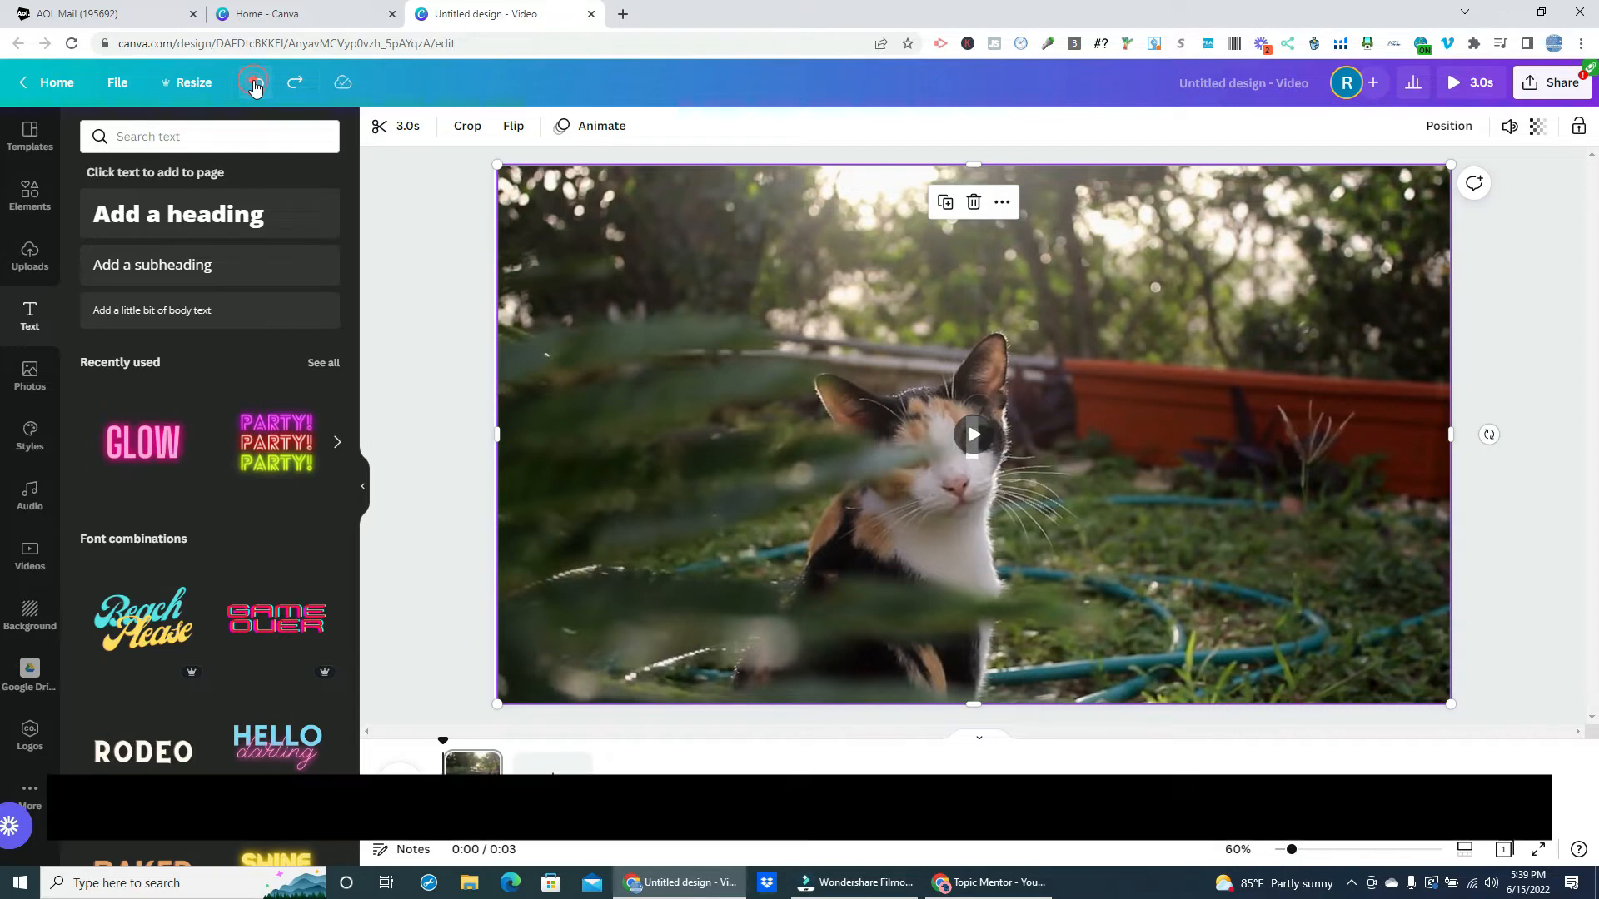
pyautogui.click(255, 84)
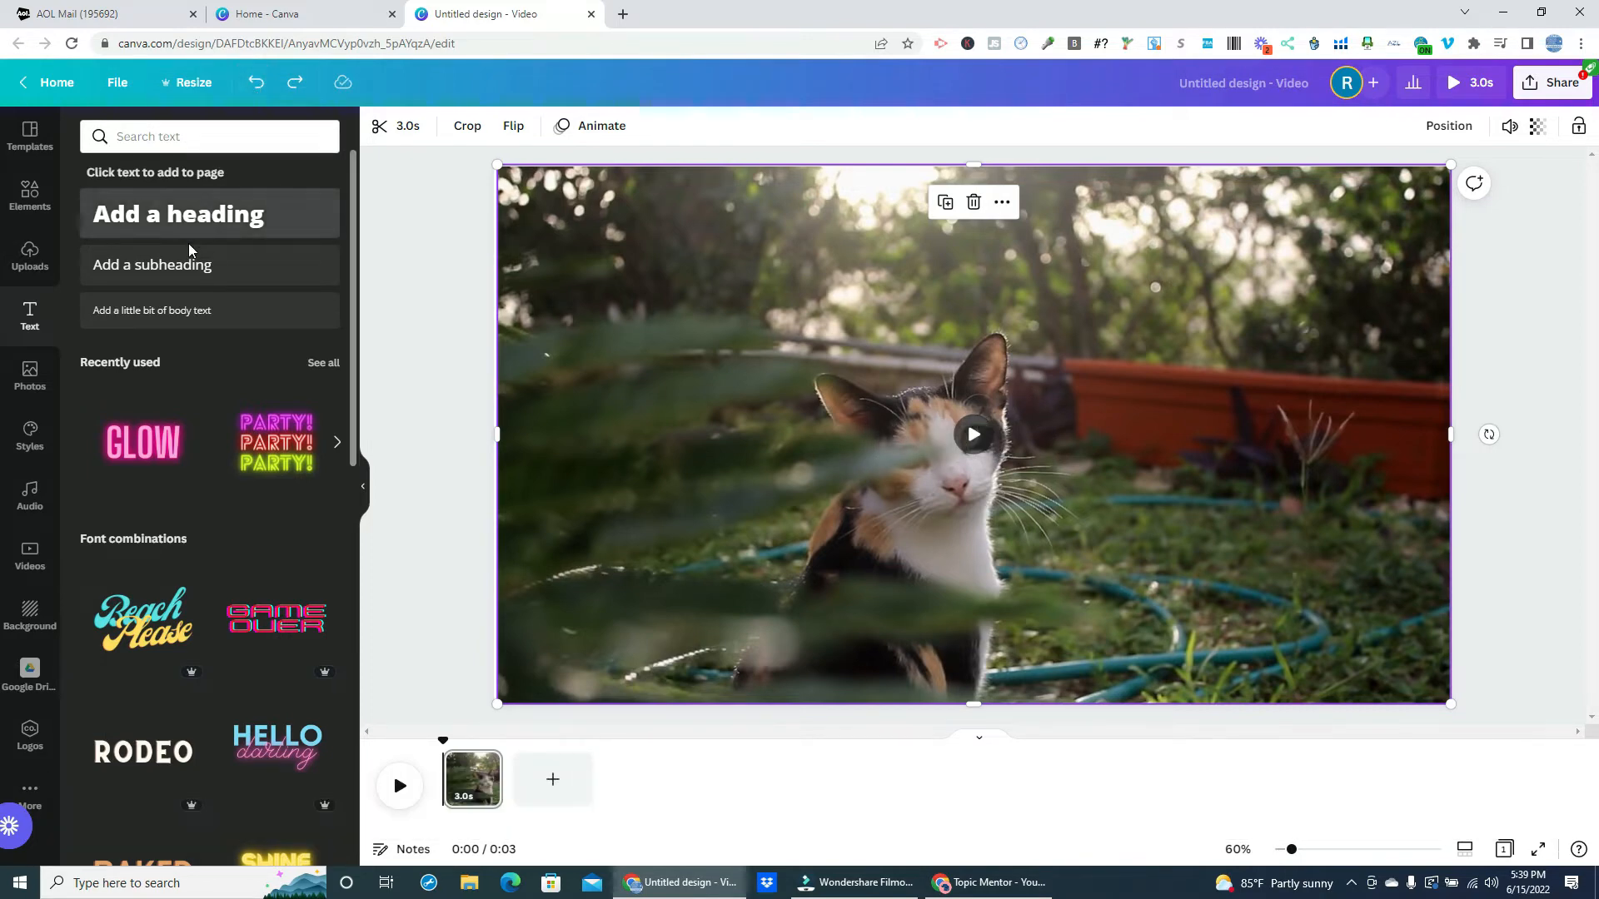
# Step: Insert the pink GLOW text style, shrink it to font size 215, and widen its text box
pyautogui.click(148, 449)
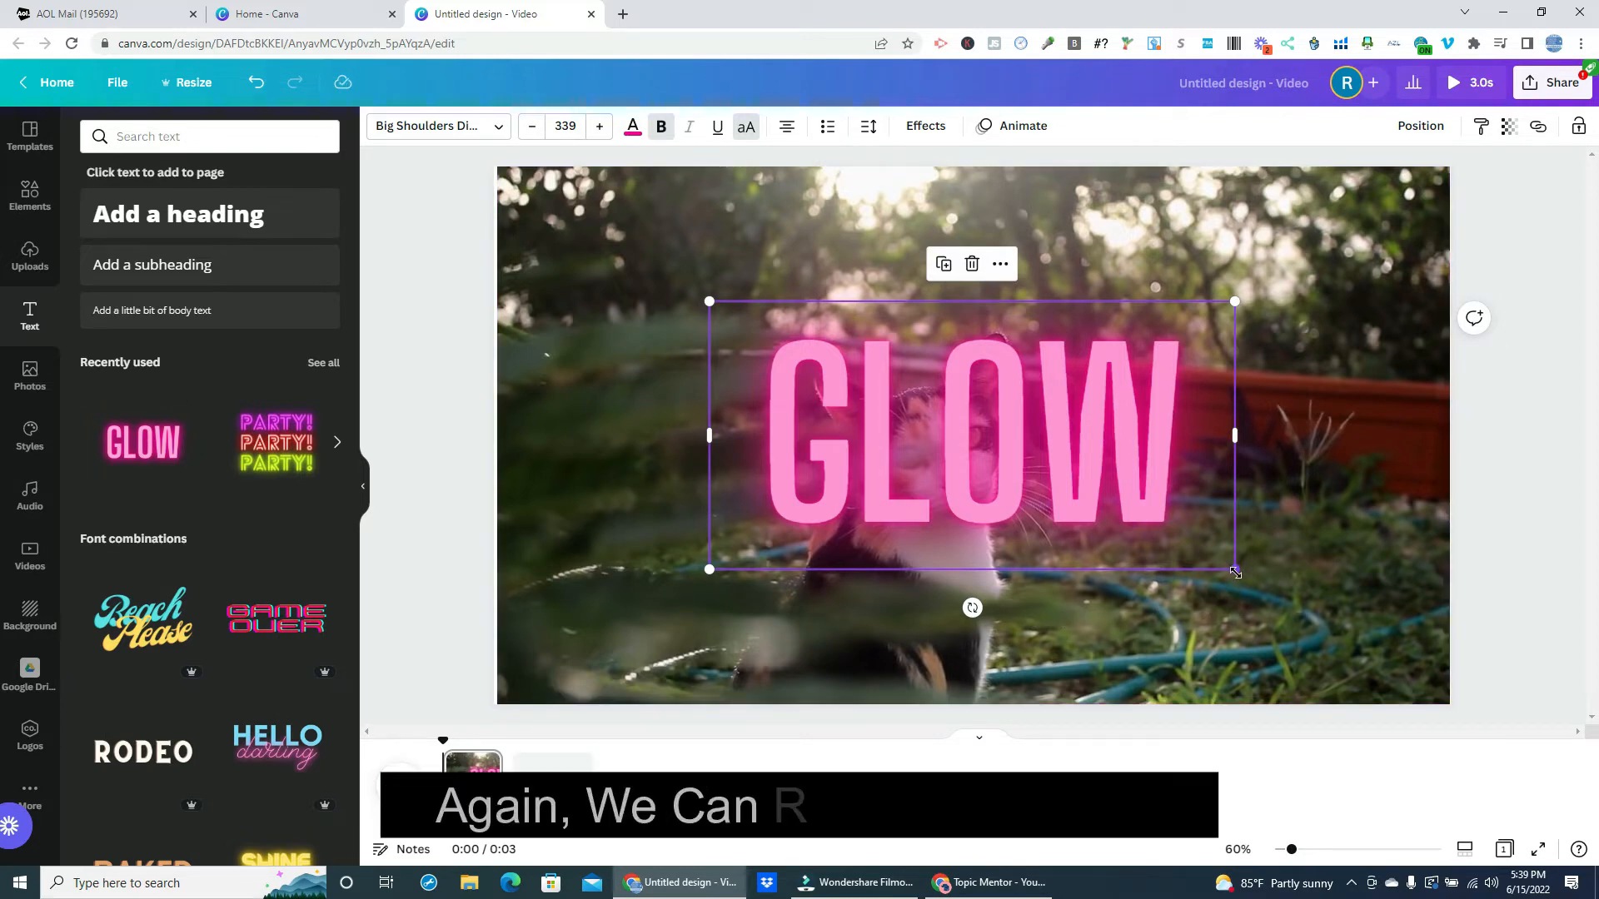
pyautogui.moveTo(1234, 569); pyautogui.dragTo(1047, 462)
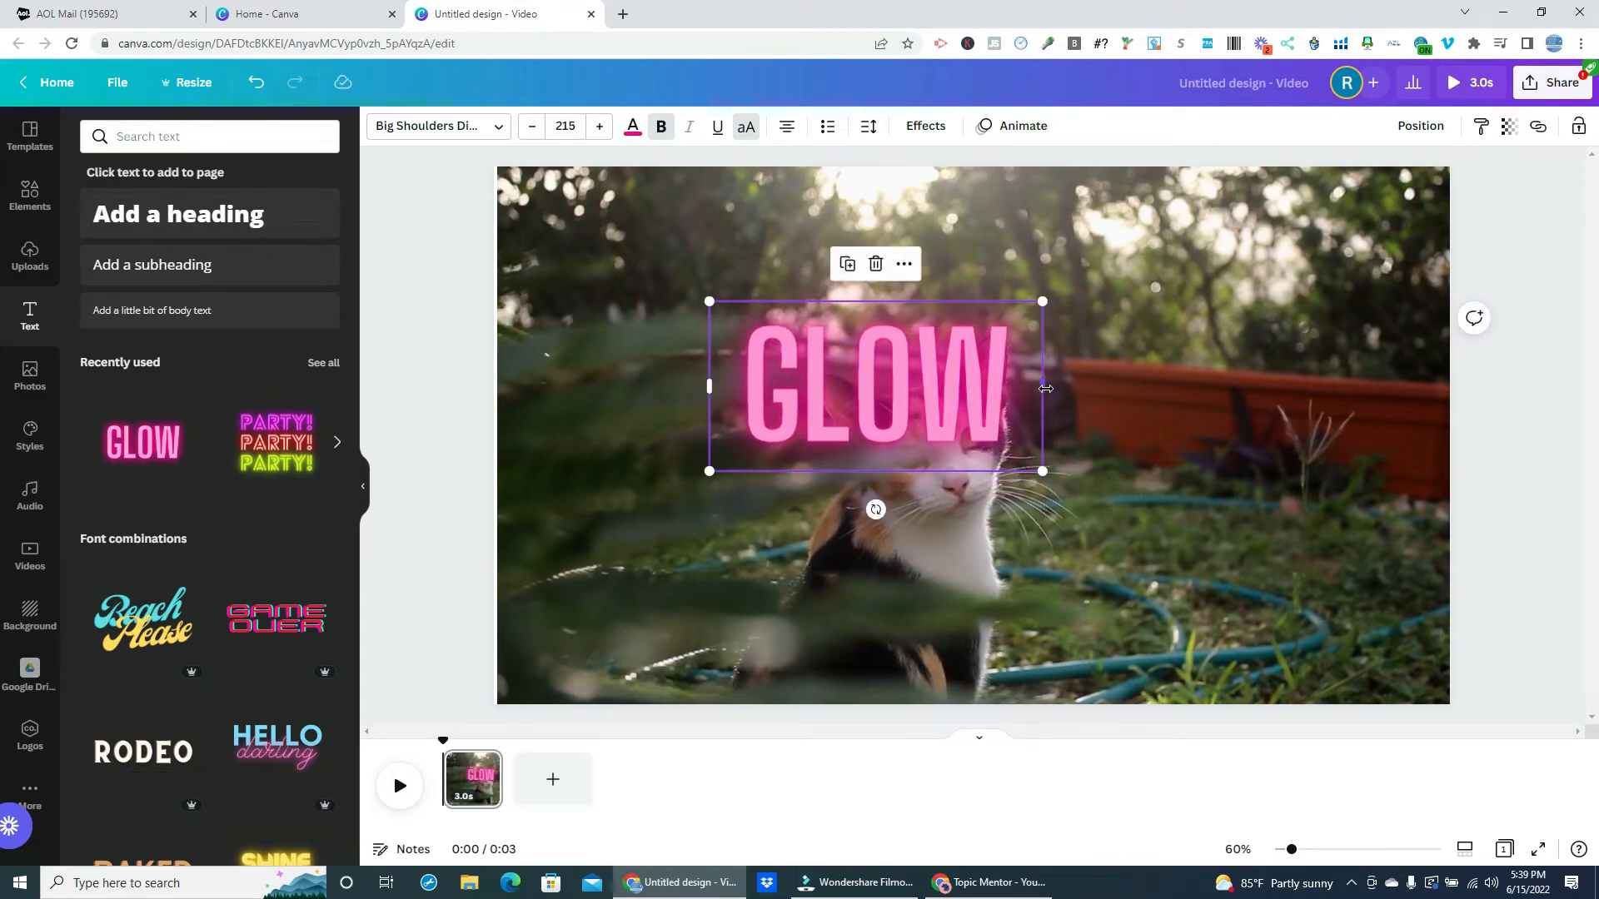
pyautogui.moveTo(1044, 388); pyautogui.dragTo(1410, 392)
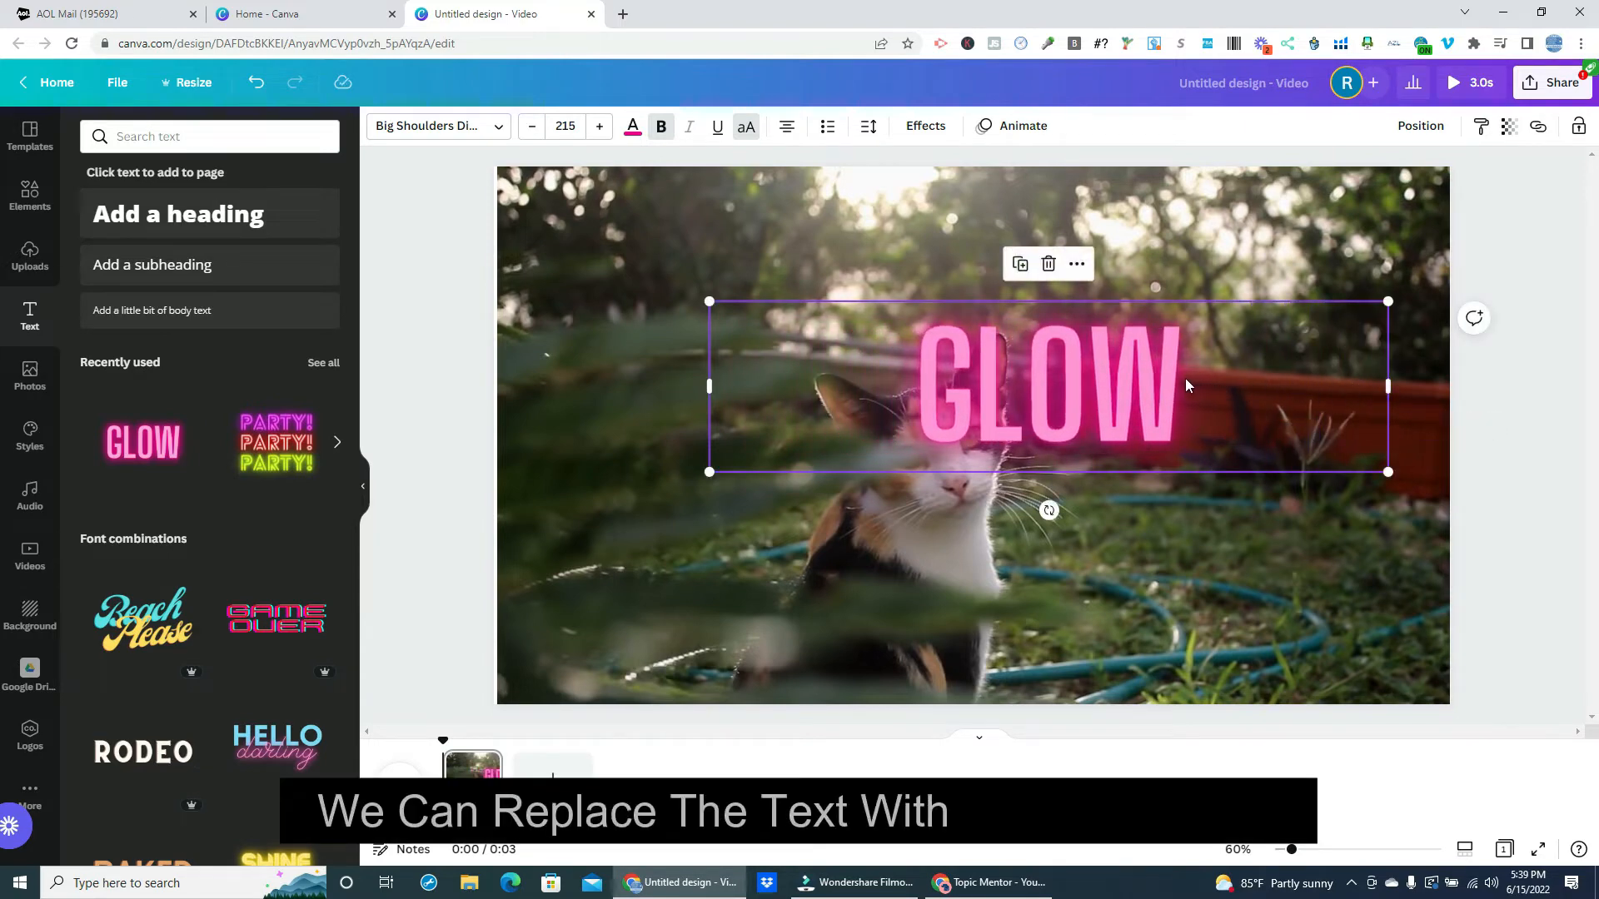
# Step: Replace the GLOW text with "I LOVE KITTENS!" and centre it above the cat near the canvas's upper edge
pyautogui.click(1186, 378)
pyautogui.press('BackSpace')
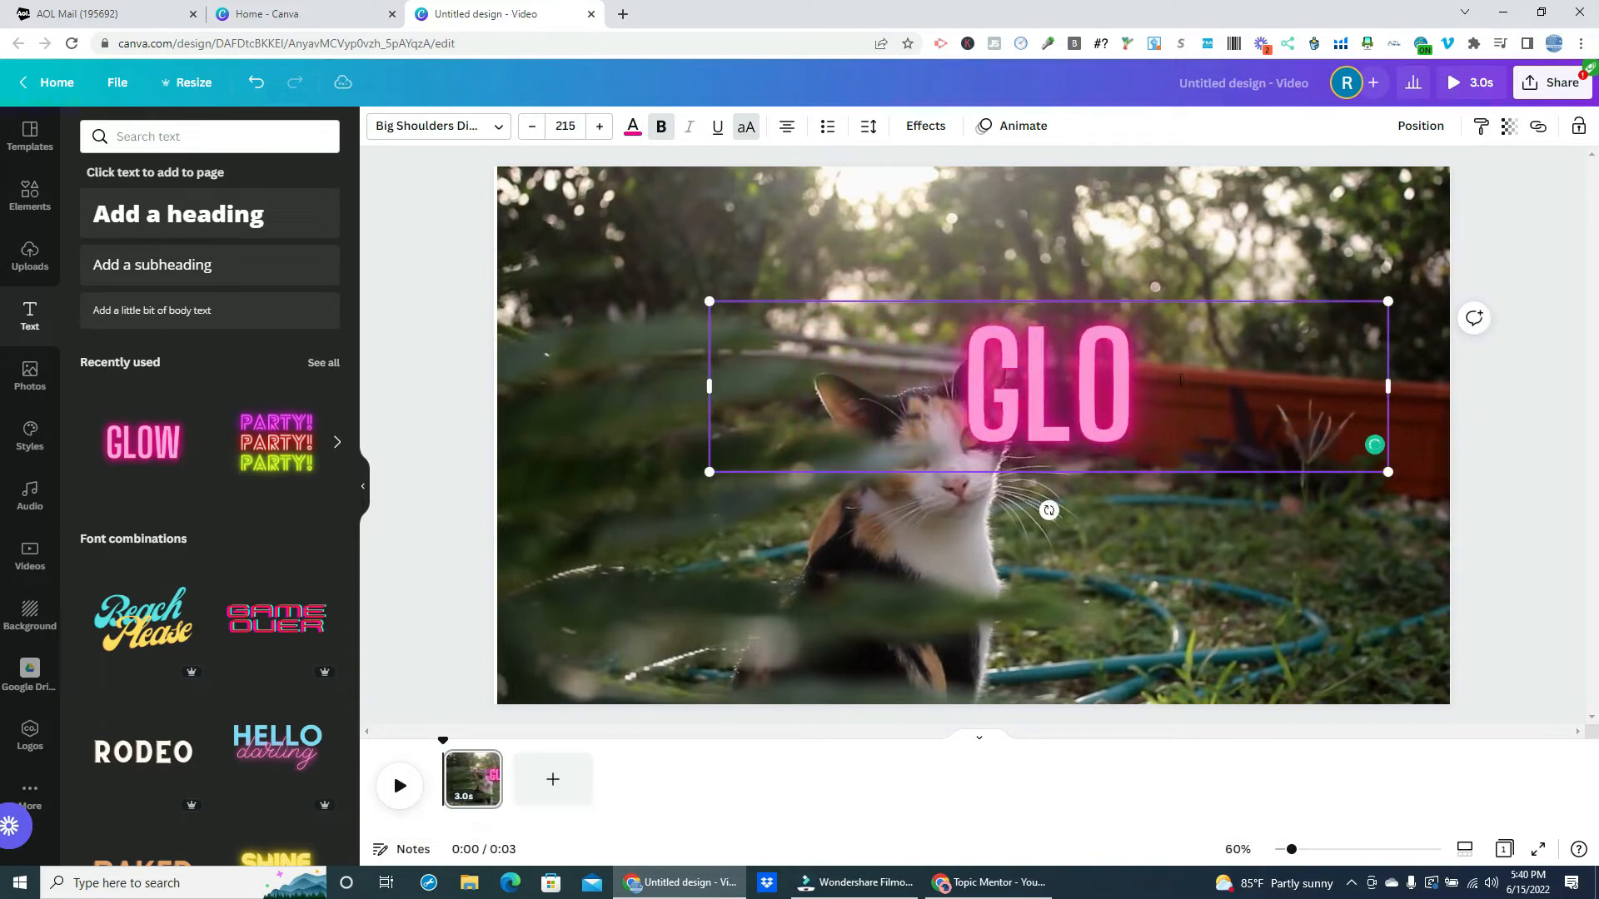
pyautogui.press('BackSpace')
pyautogui.press('BackSpace')
pyautogui.press('BackSpace')
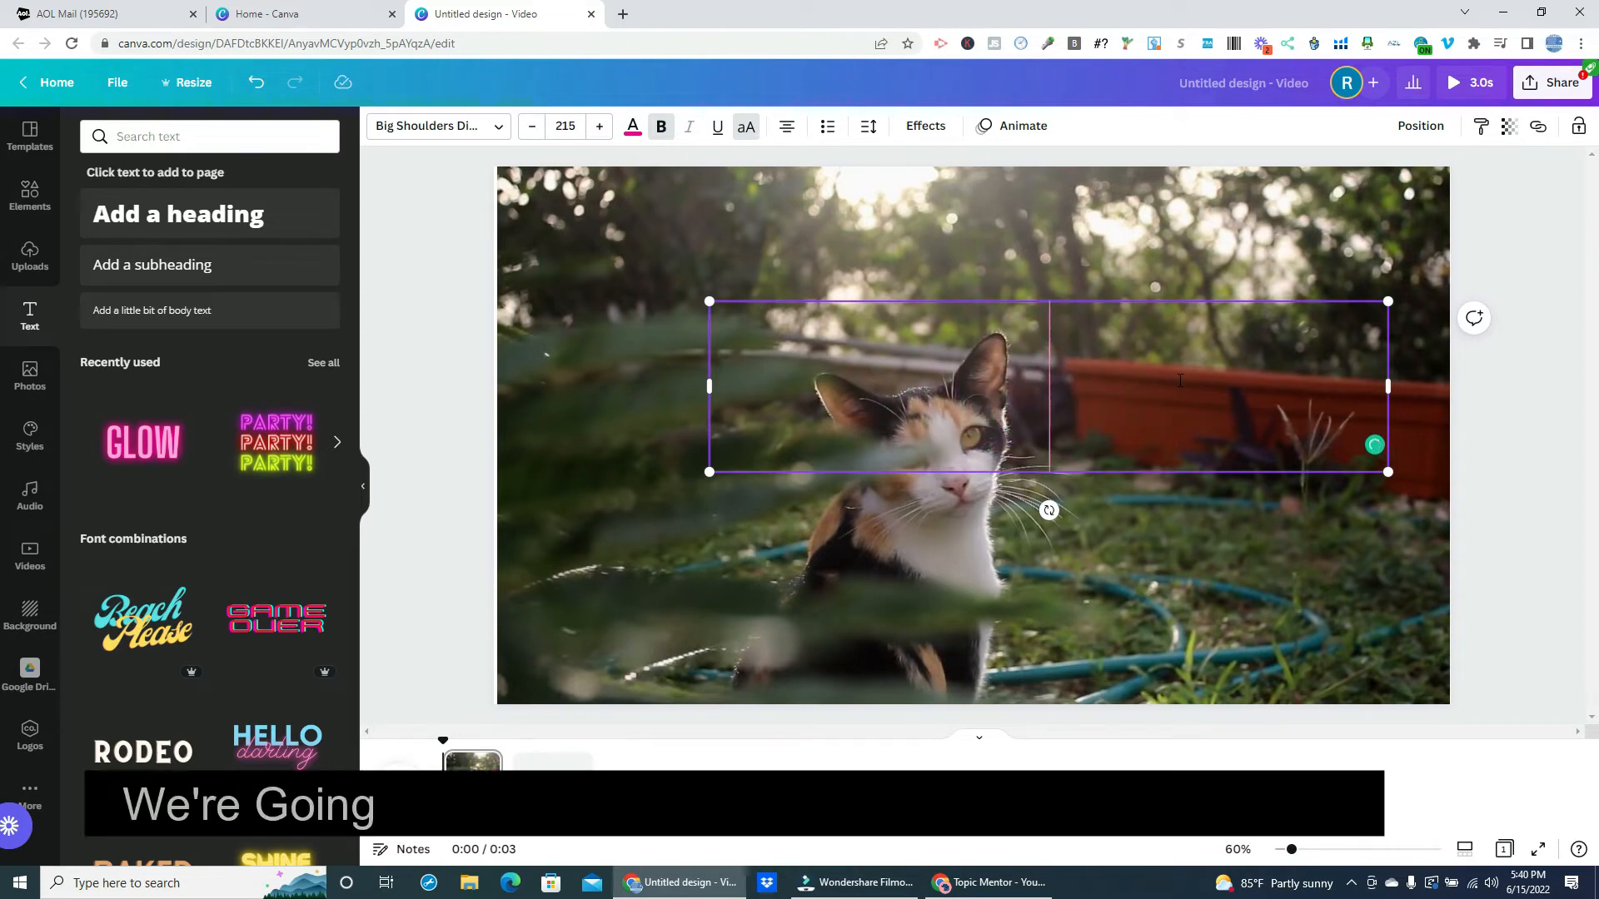
pyautogui.write('I ')
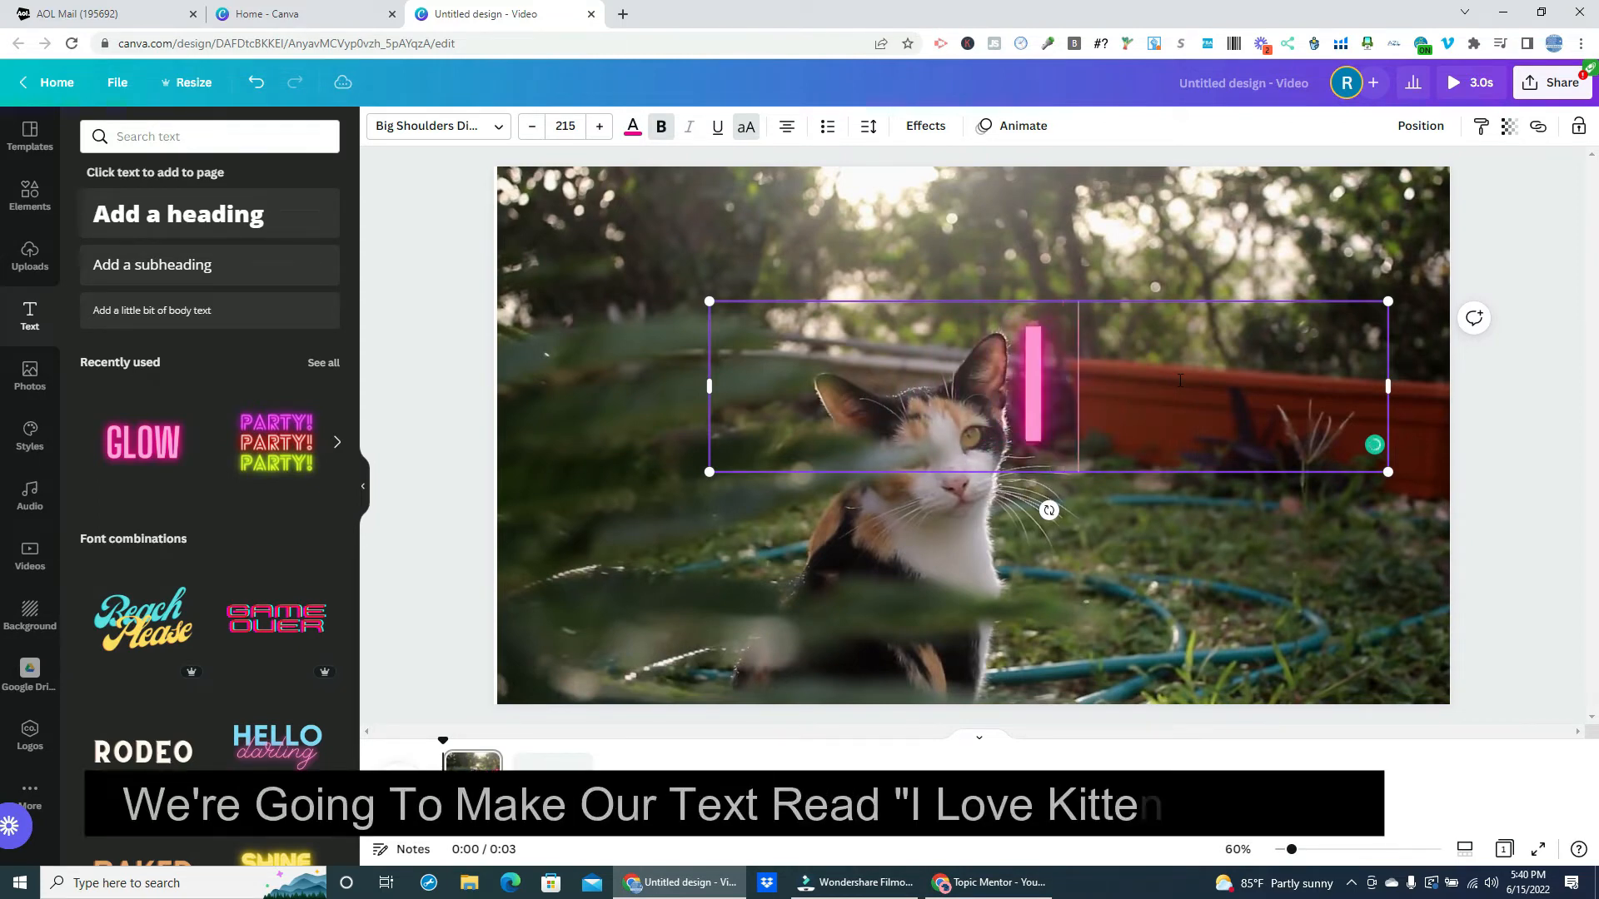
pyautogui.write('LOVE ')
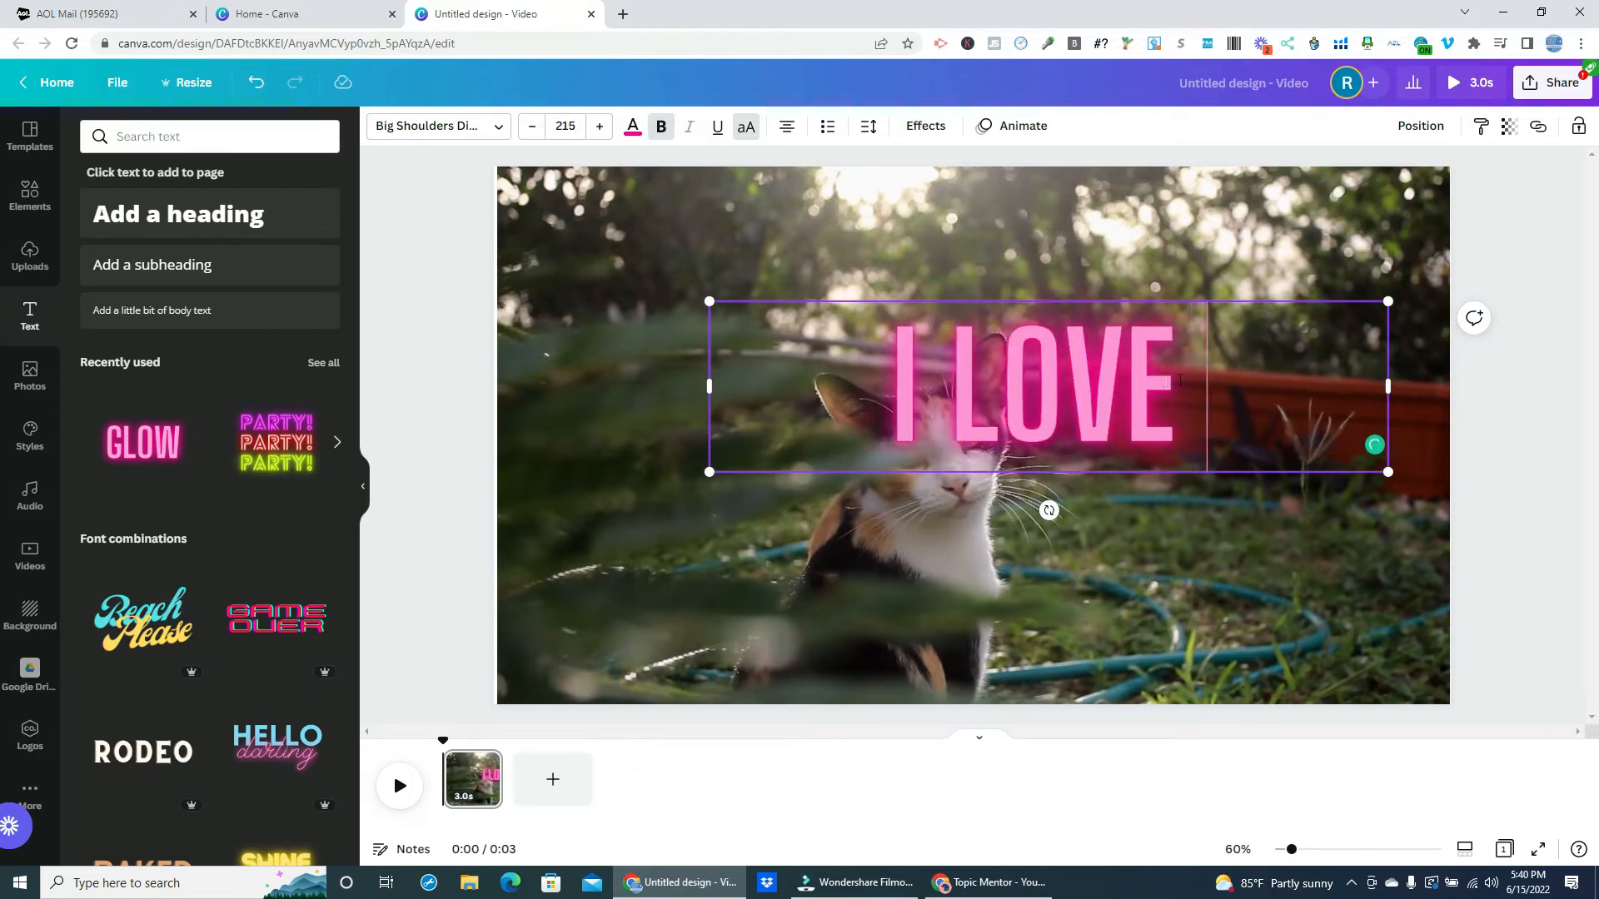
pyautogui.write('KITTE')
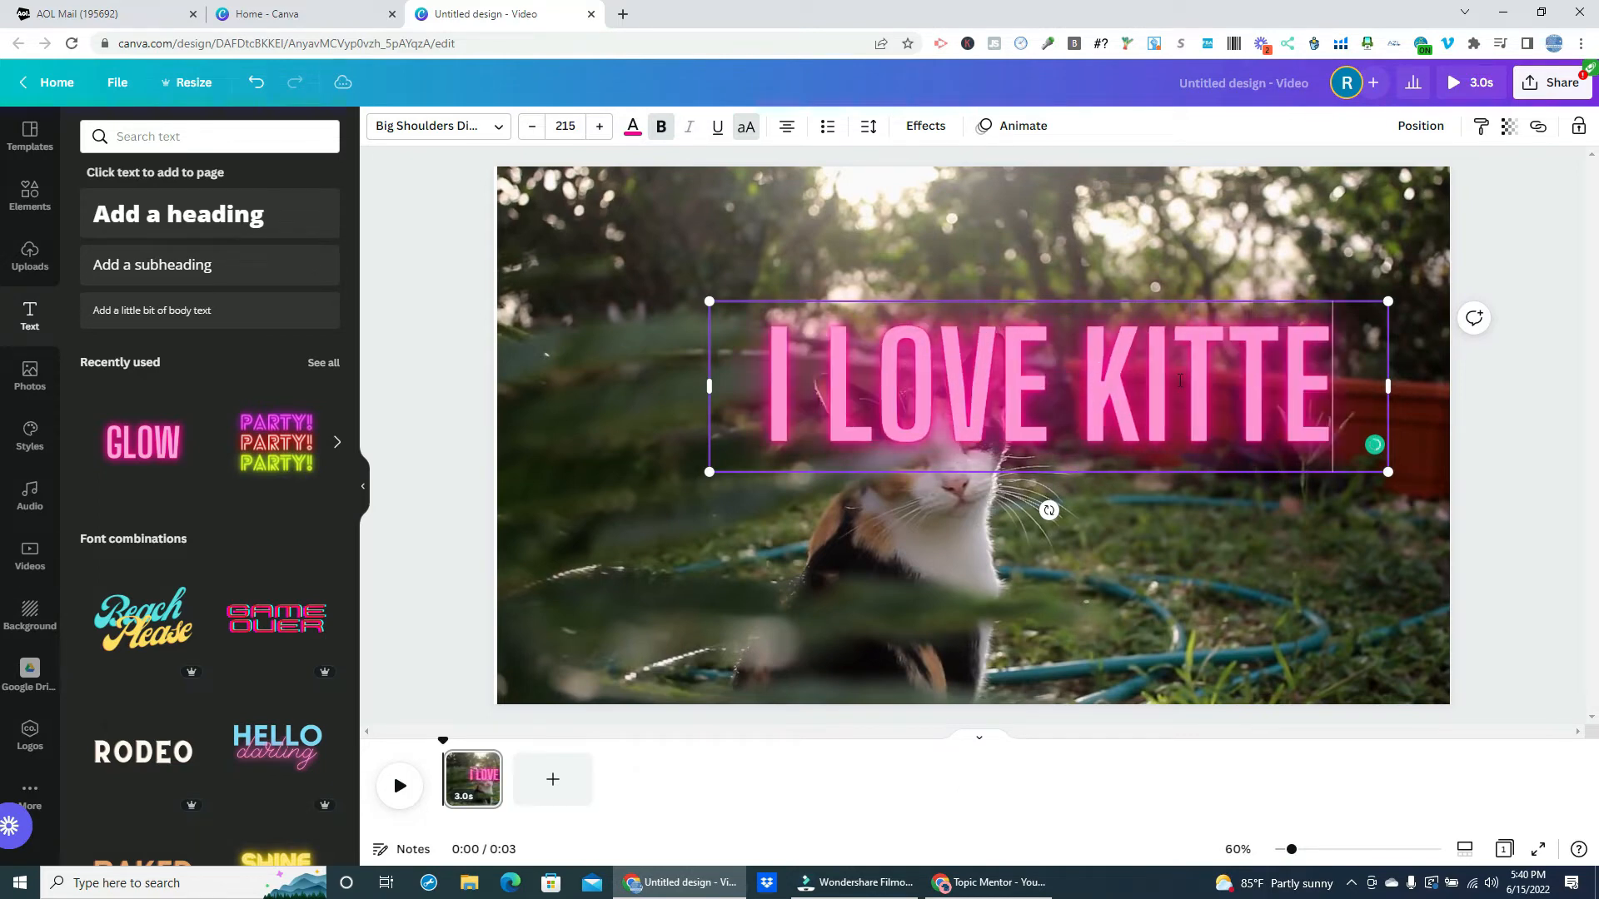
pyautogui.write('NS!')
pyautogui.moveTo(1204, 473); pyautogui.dragTo(1166, 349)
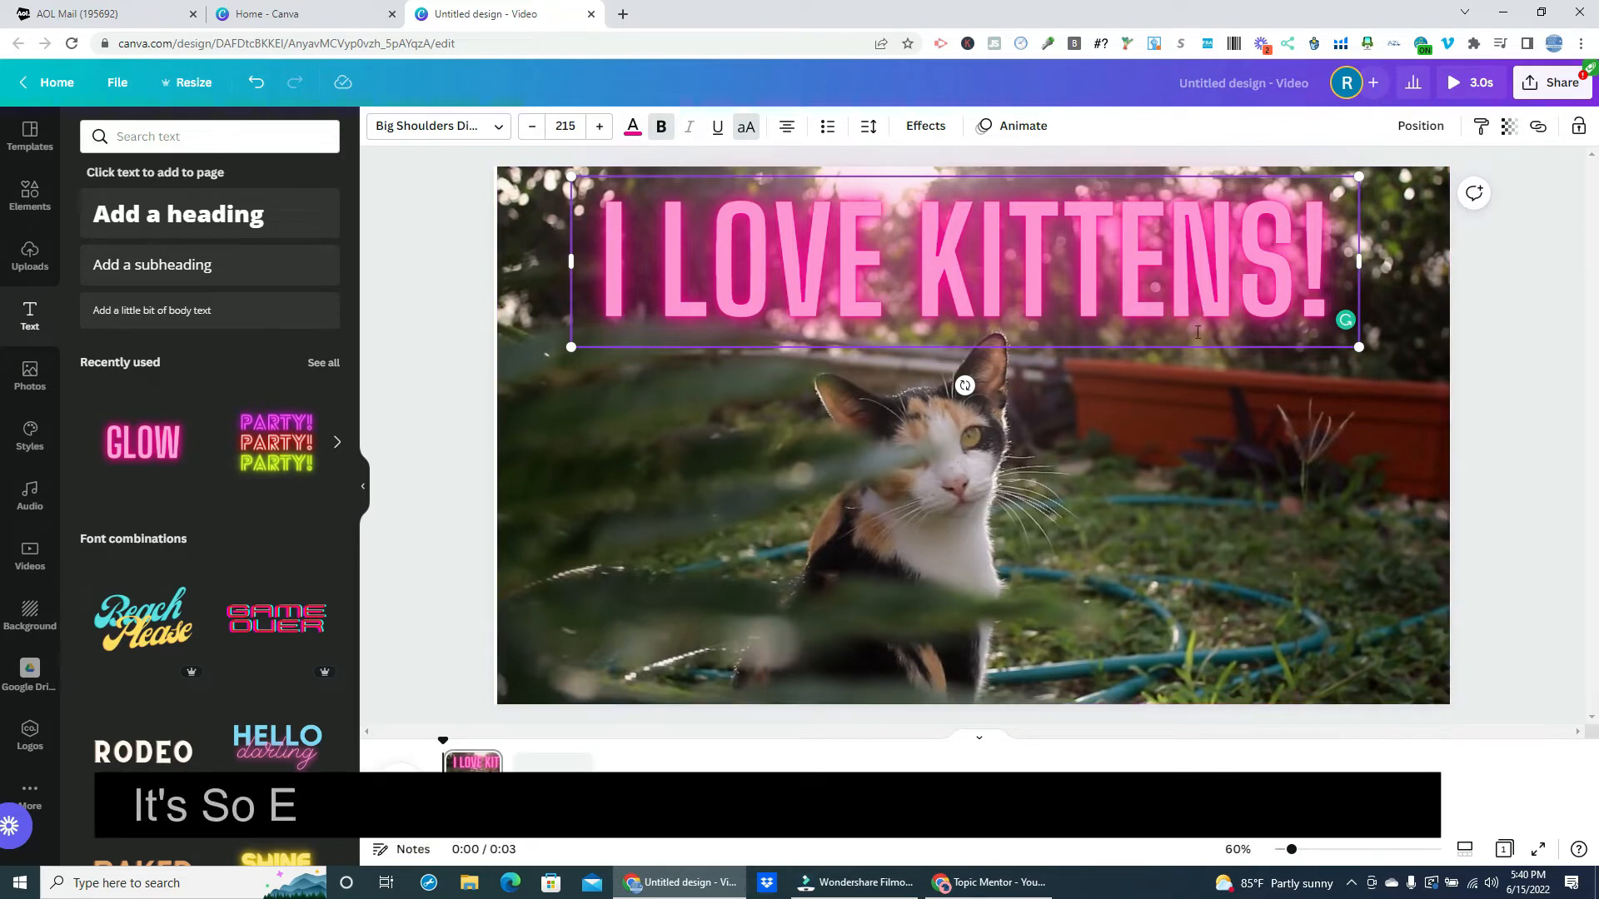
pyautogui.moveTo(1197, 332); pyautogui.dragTo(1201, 354)
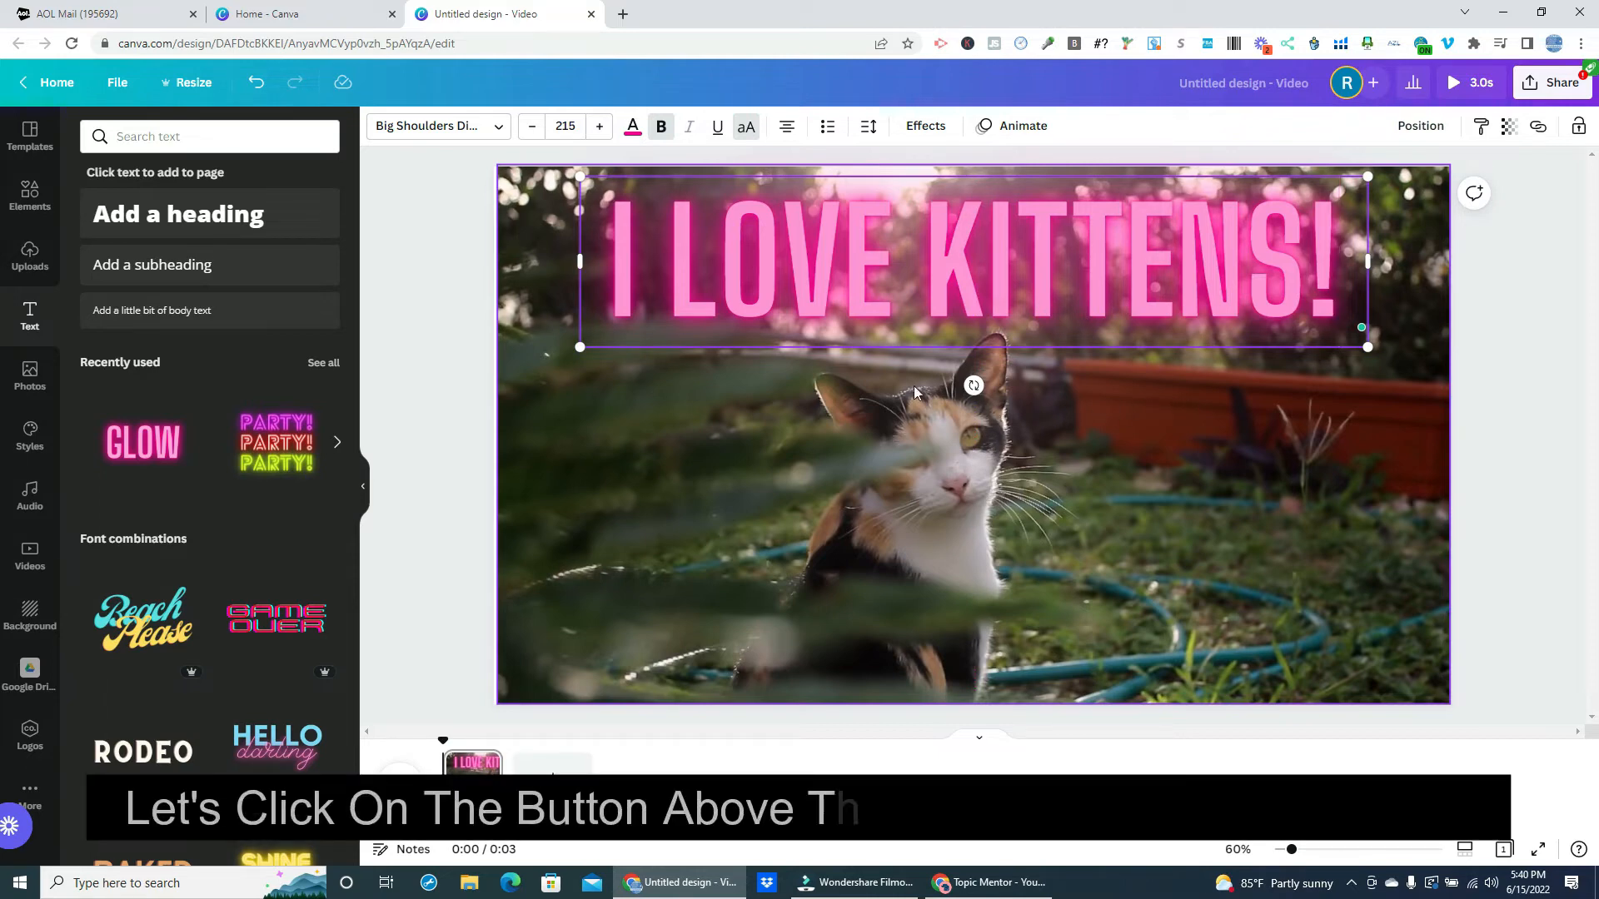
# Step: Preview the photo animations for the cat video and the Typewriter animation for the neon caption
pyautogui.click(1026, 127)
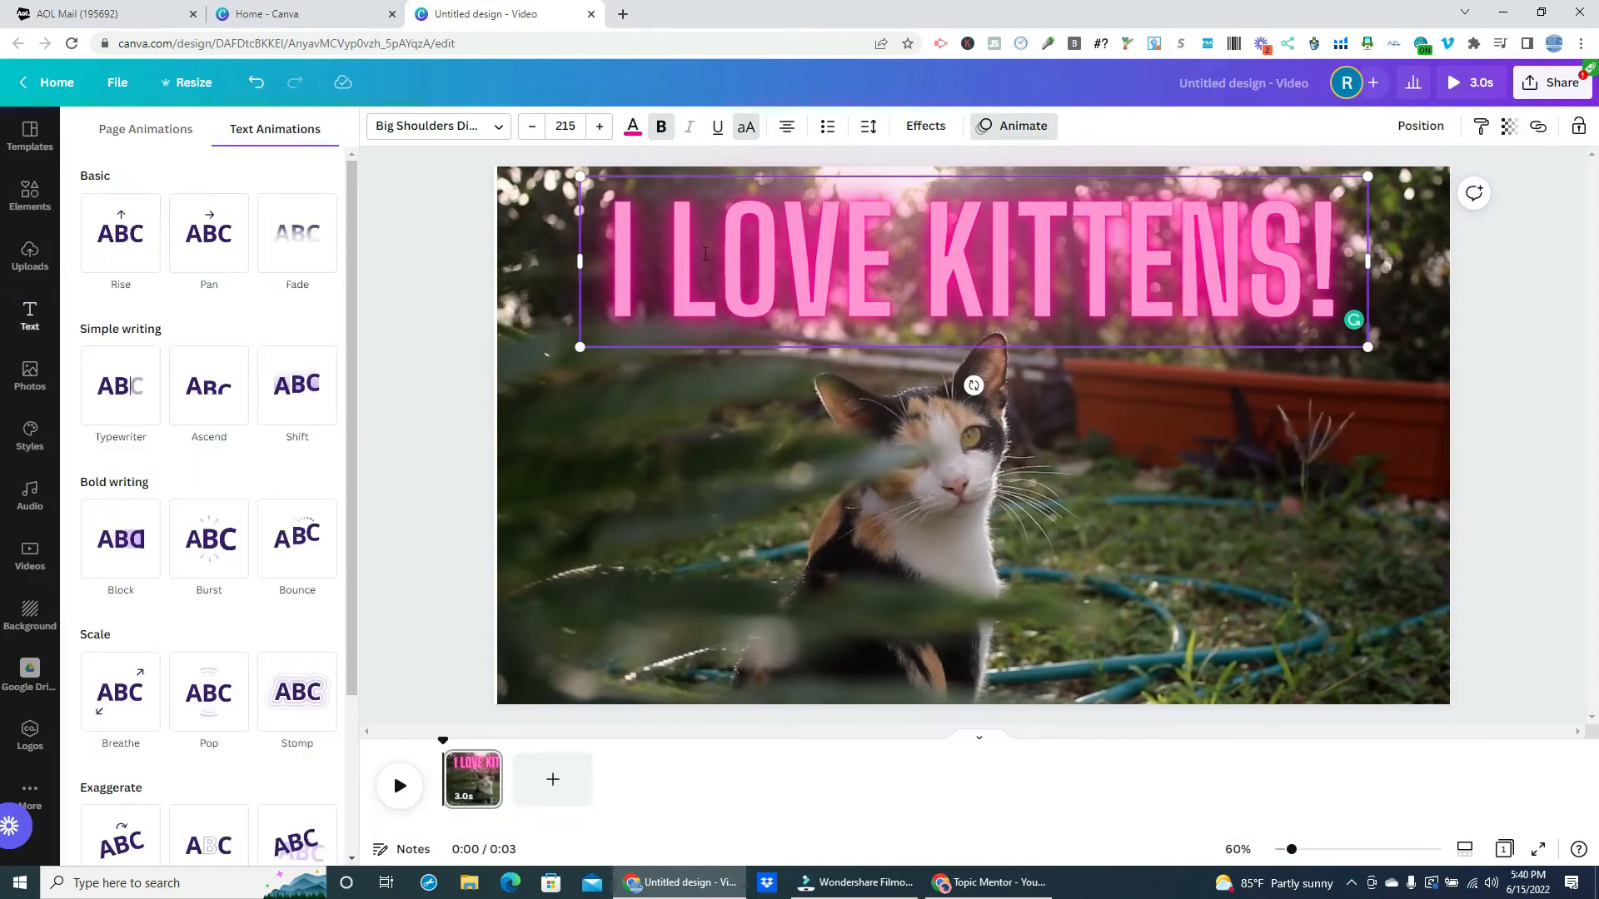
pyautogui.click(549, 375)
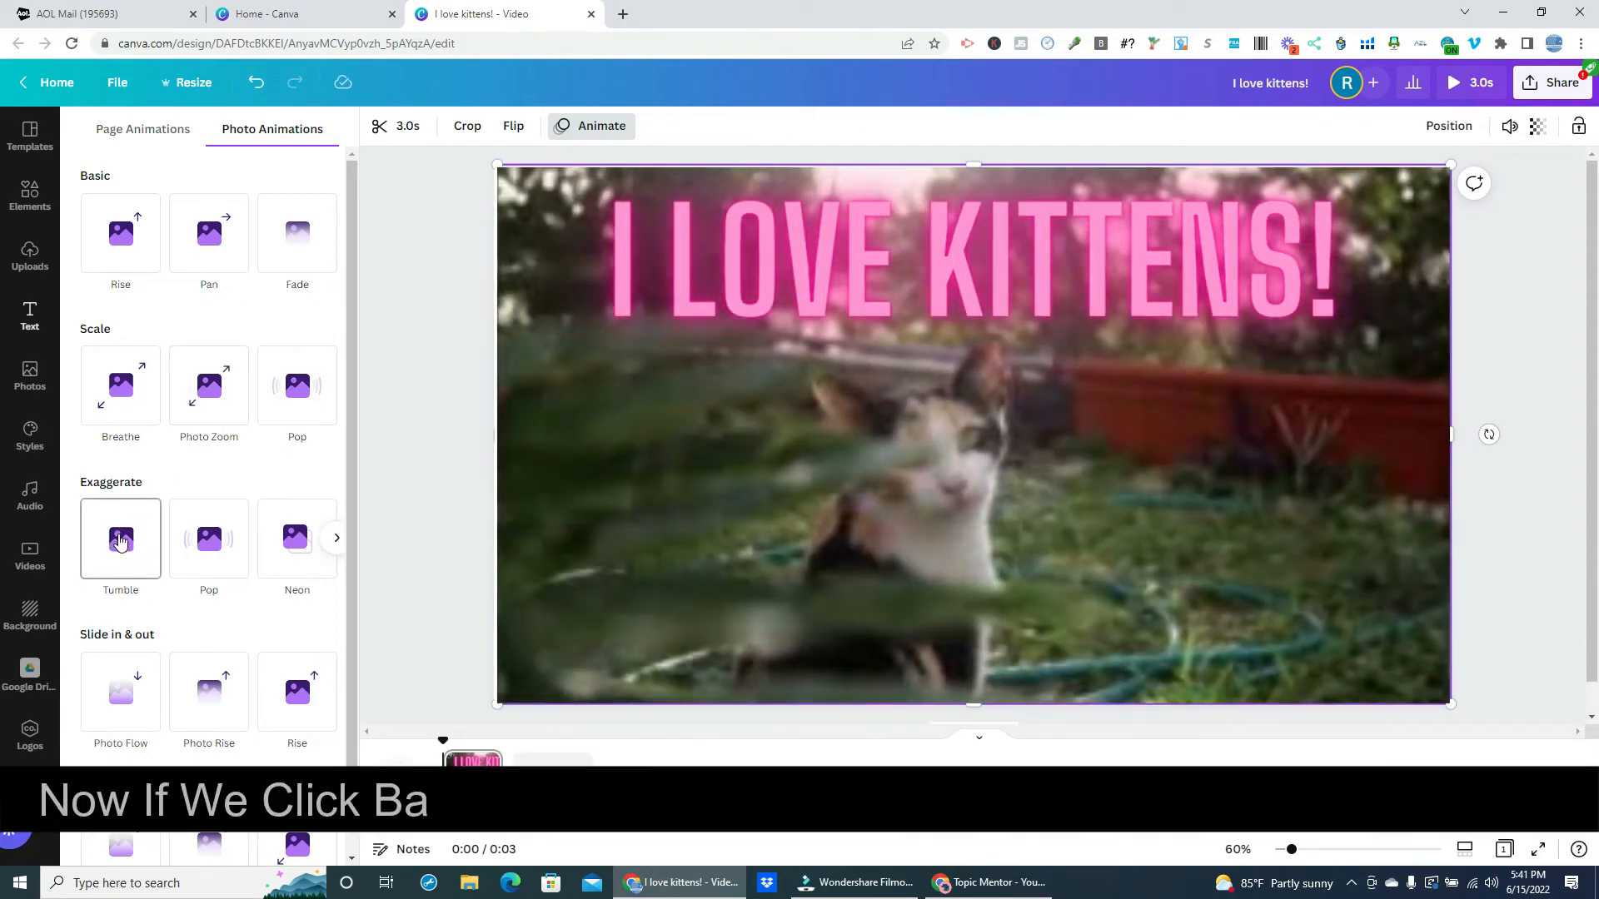
pyautogui.click(583, 297)
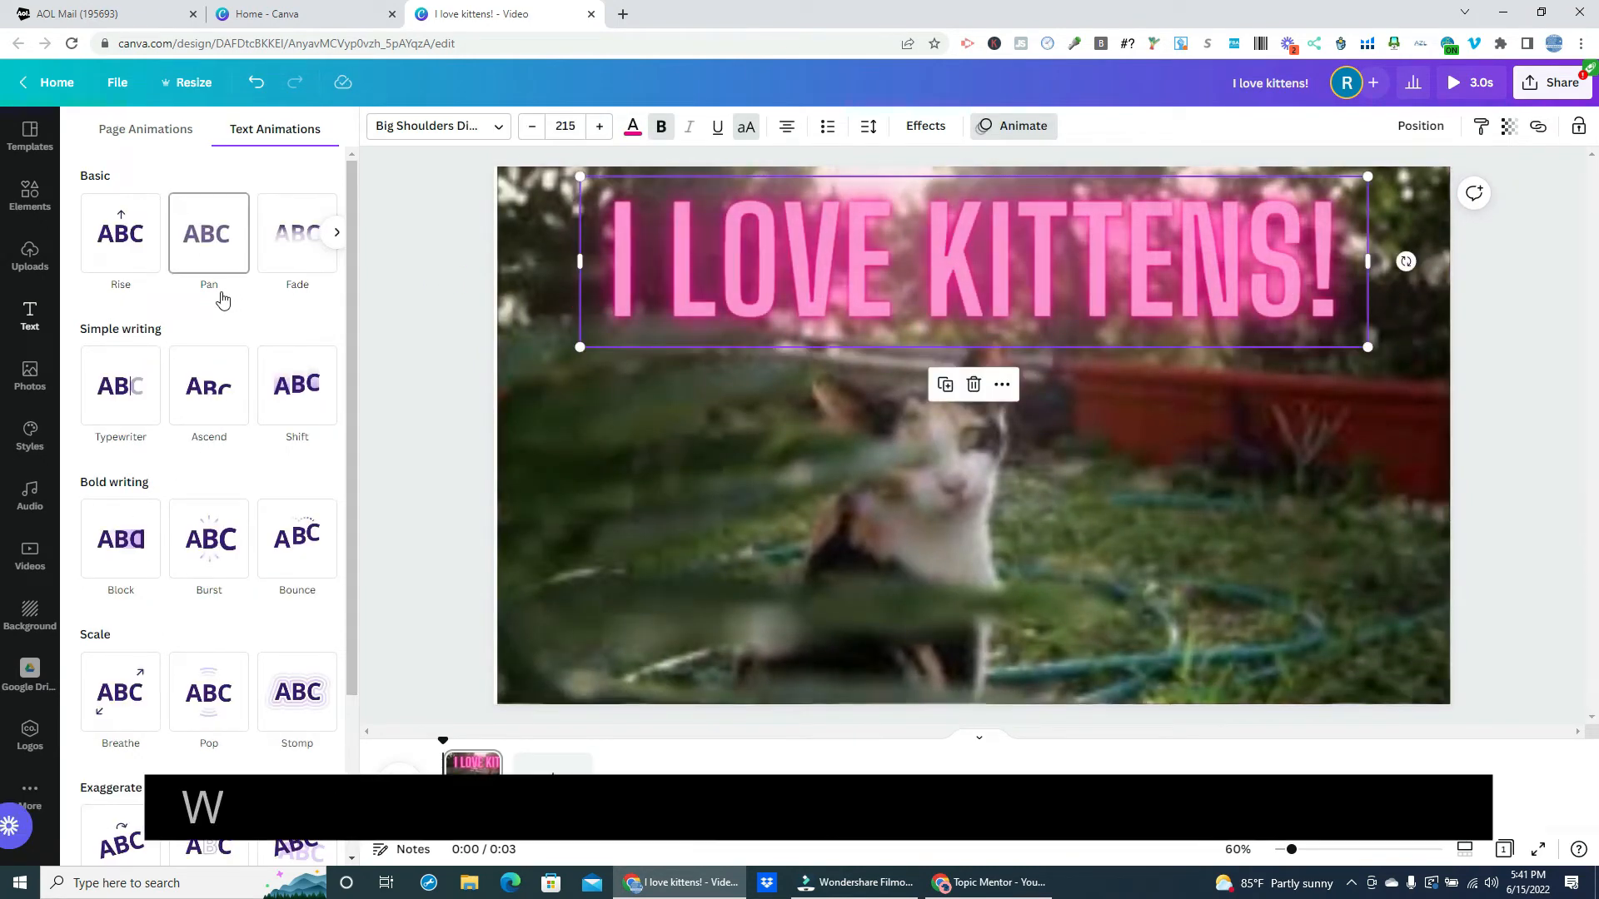
pyautogui.click(112, 366)
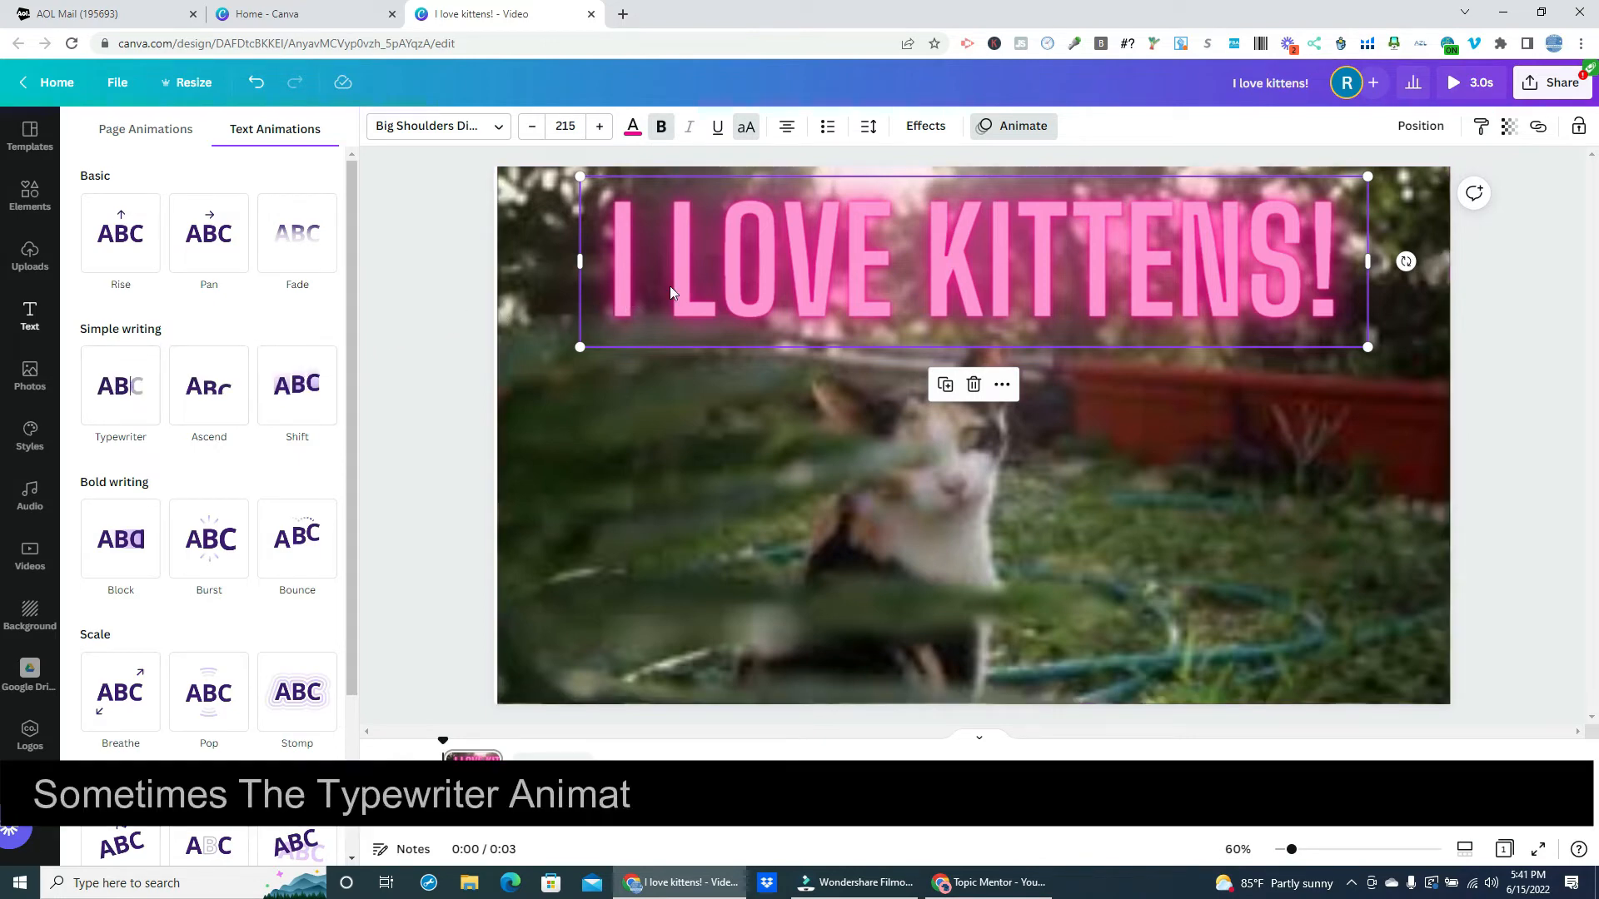
# Step: Break the neon caption into two lines, with "KITTENS!" on the second line
pyautogui.click(931, 262)
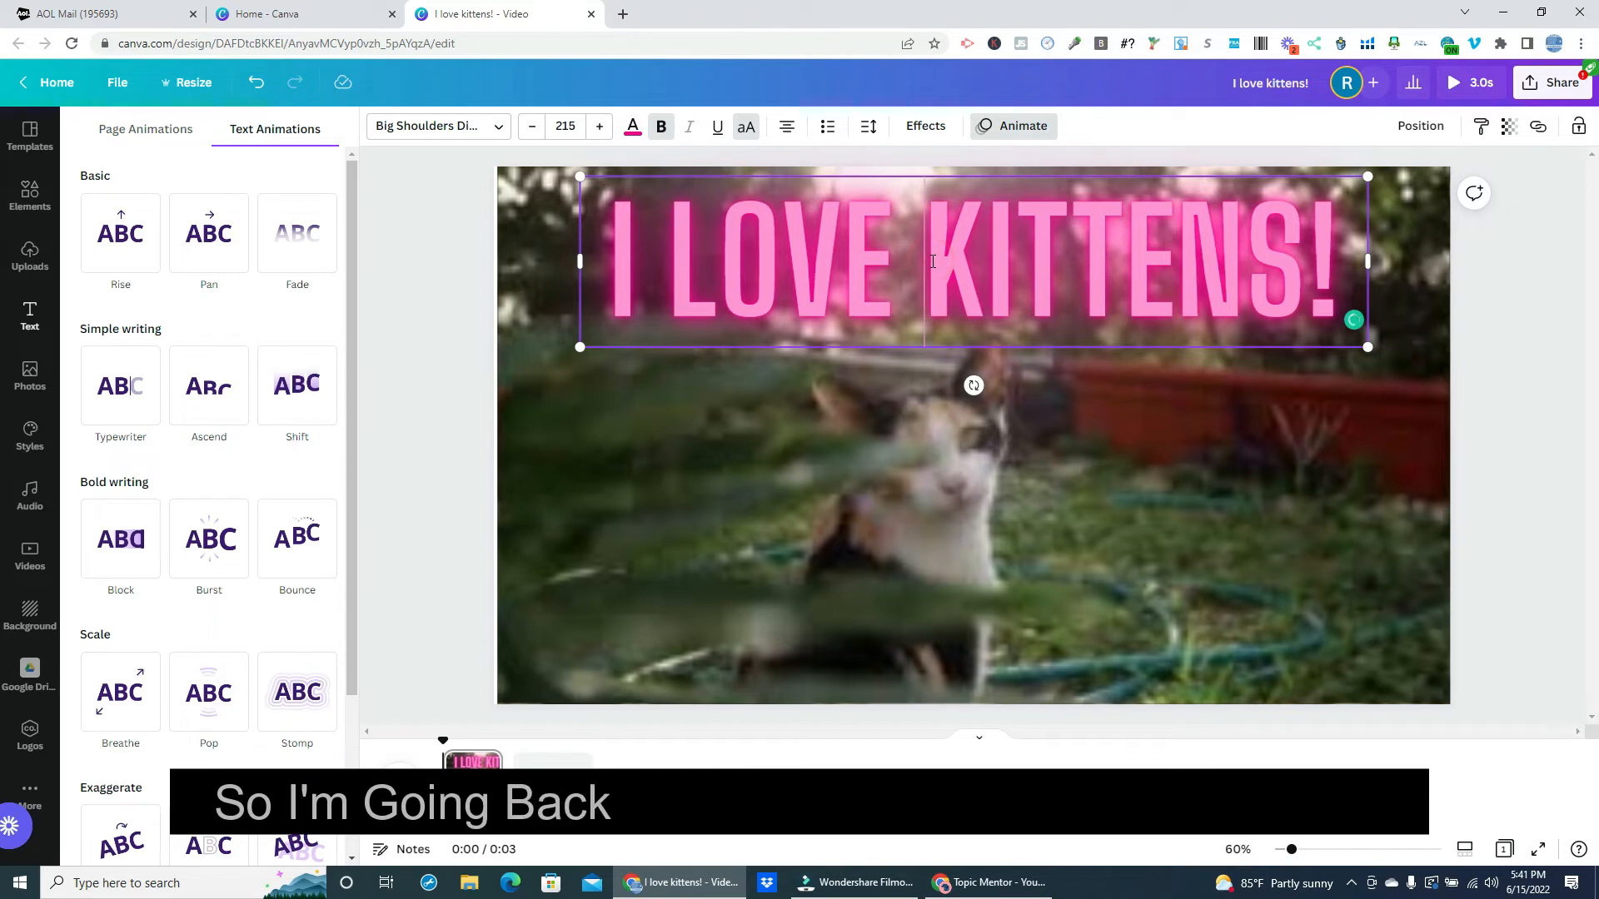
pyautogui.press('BackSpace')
pyautogui.press('Return')
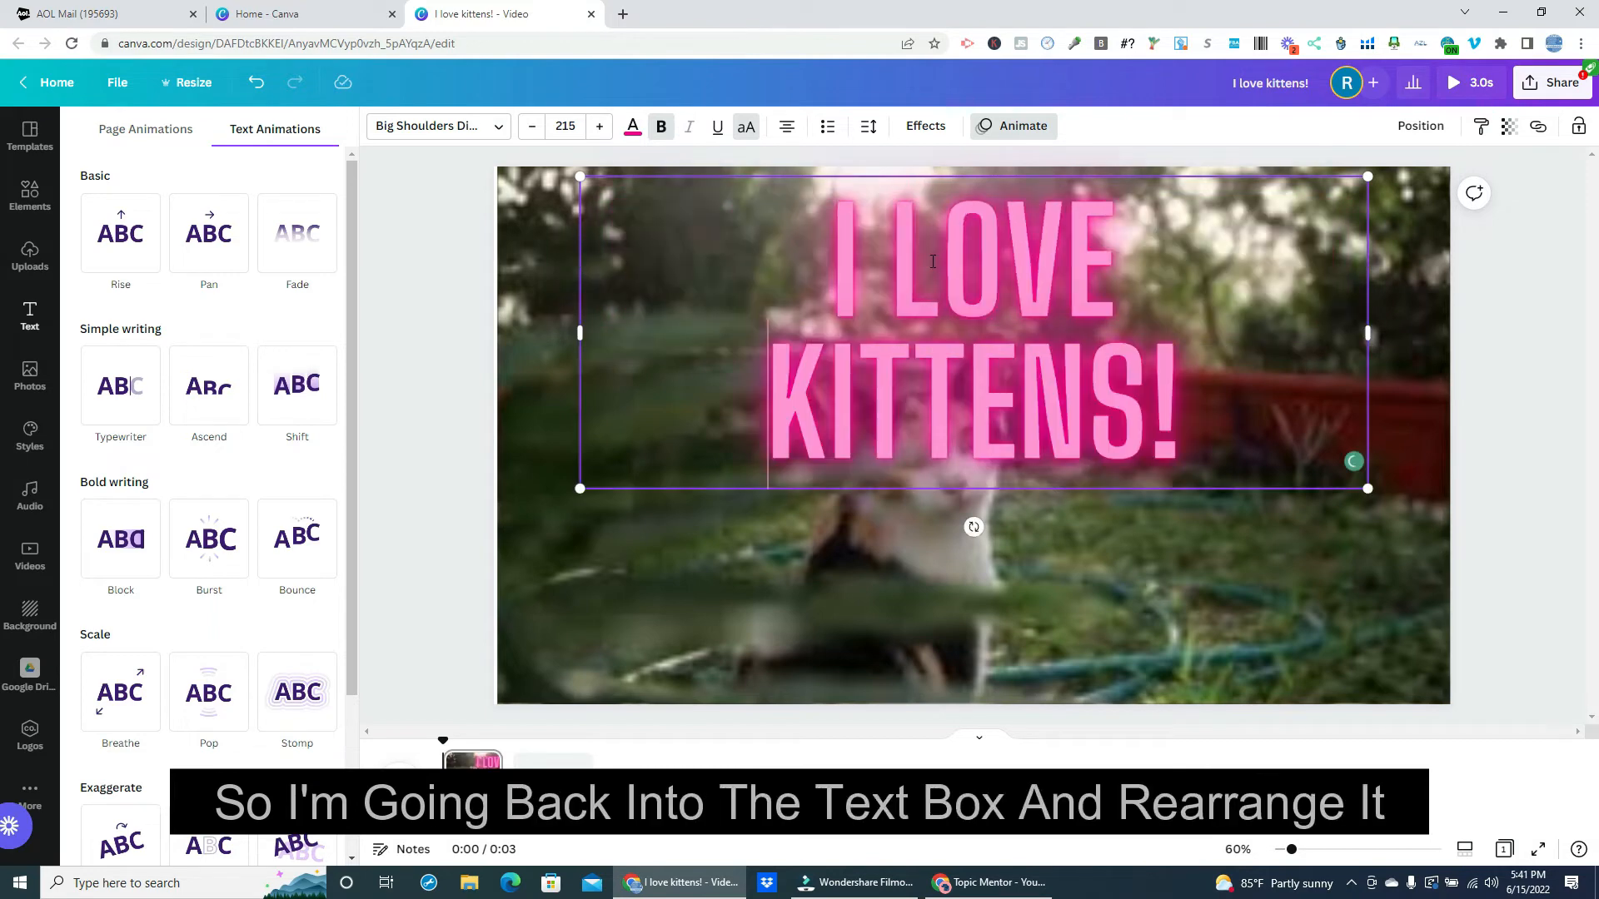
# Step: Shrink the two-line caption to font size 188 and move it beside the cat in the canvas's lower-right area
pyautogui.moveTo(1367, 489); pyautogui.dragTo(1268, 450)
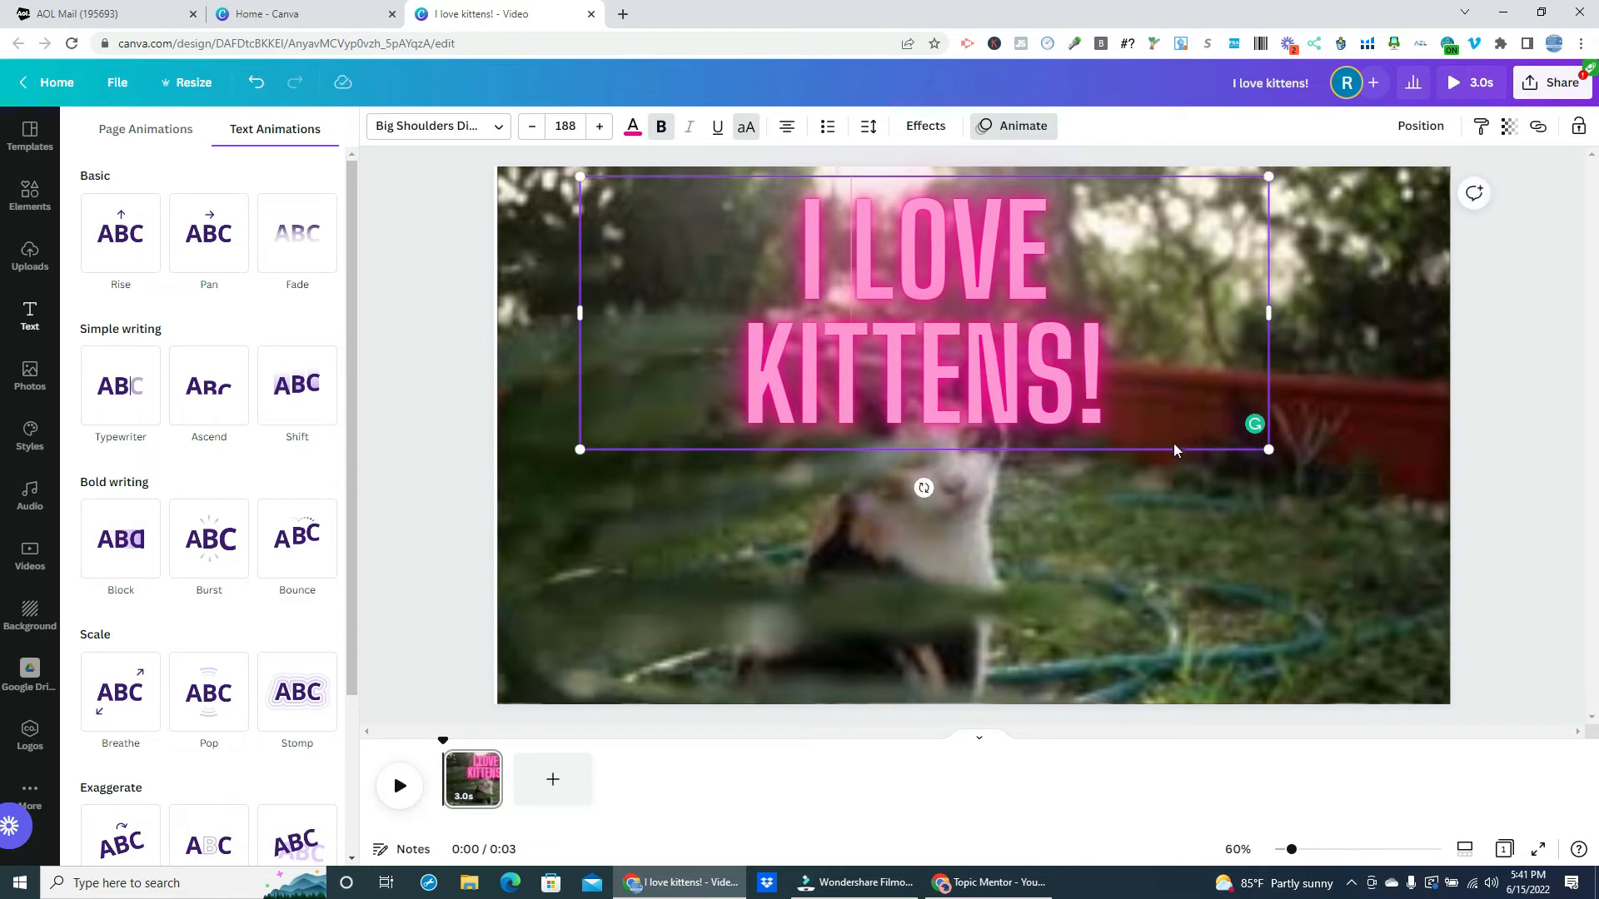
pyautogui.moveTo(1165, 450); pyautogui.dragTo(1482, 688)
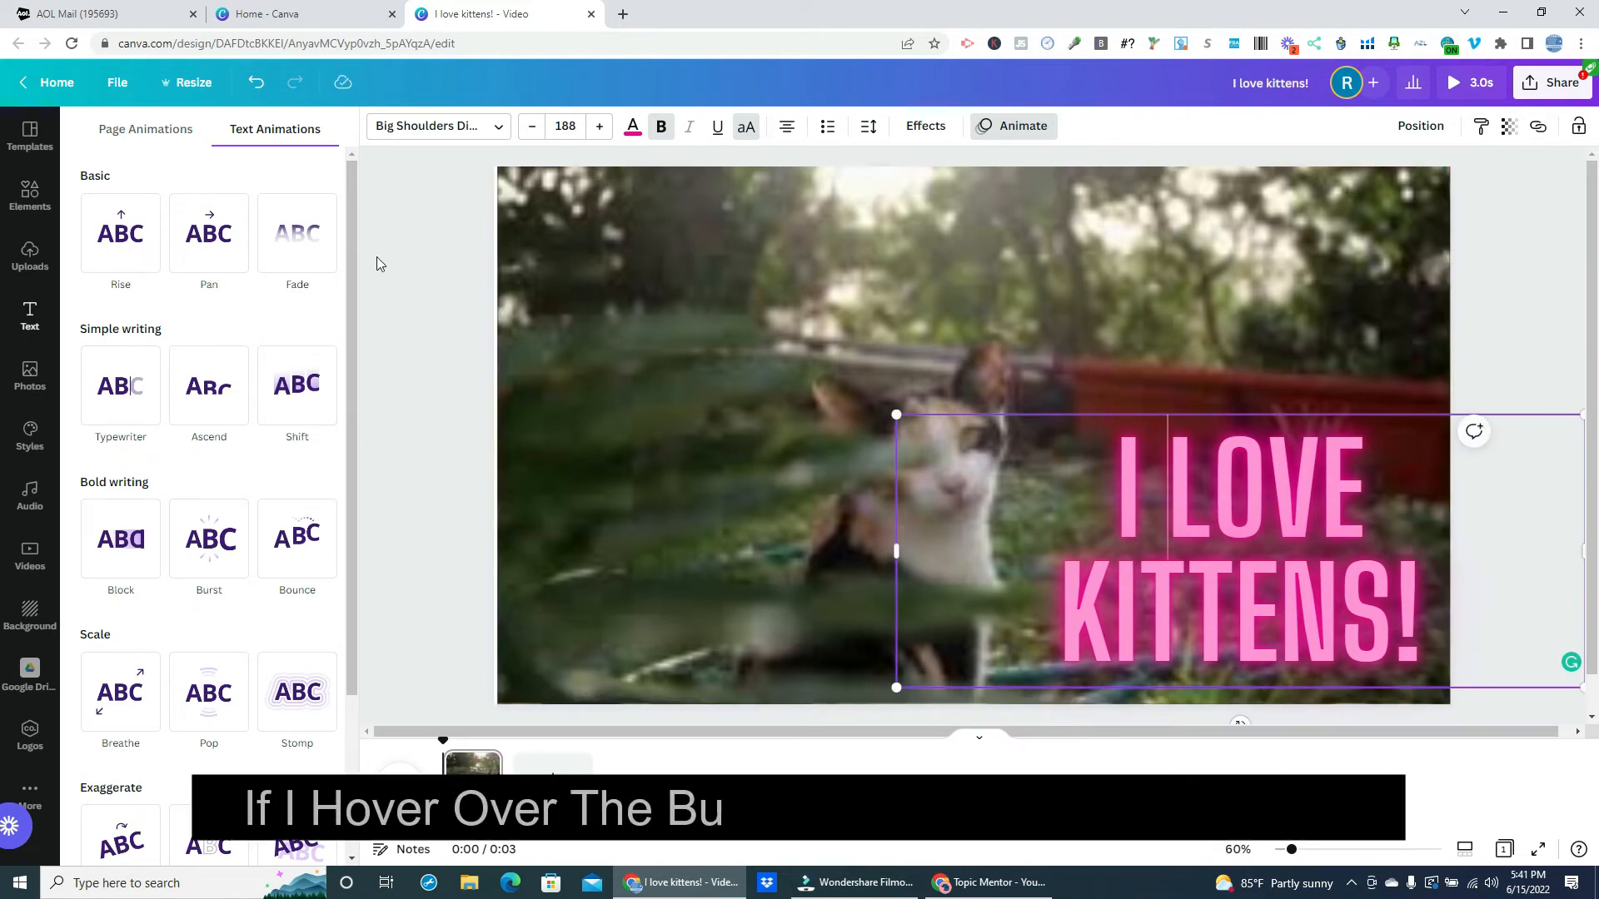
# Step: Apply the Typewriter animation to the caption and play a preview of the whole video
pyautogui.click(130, 386)
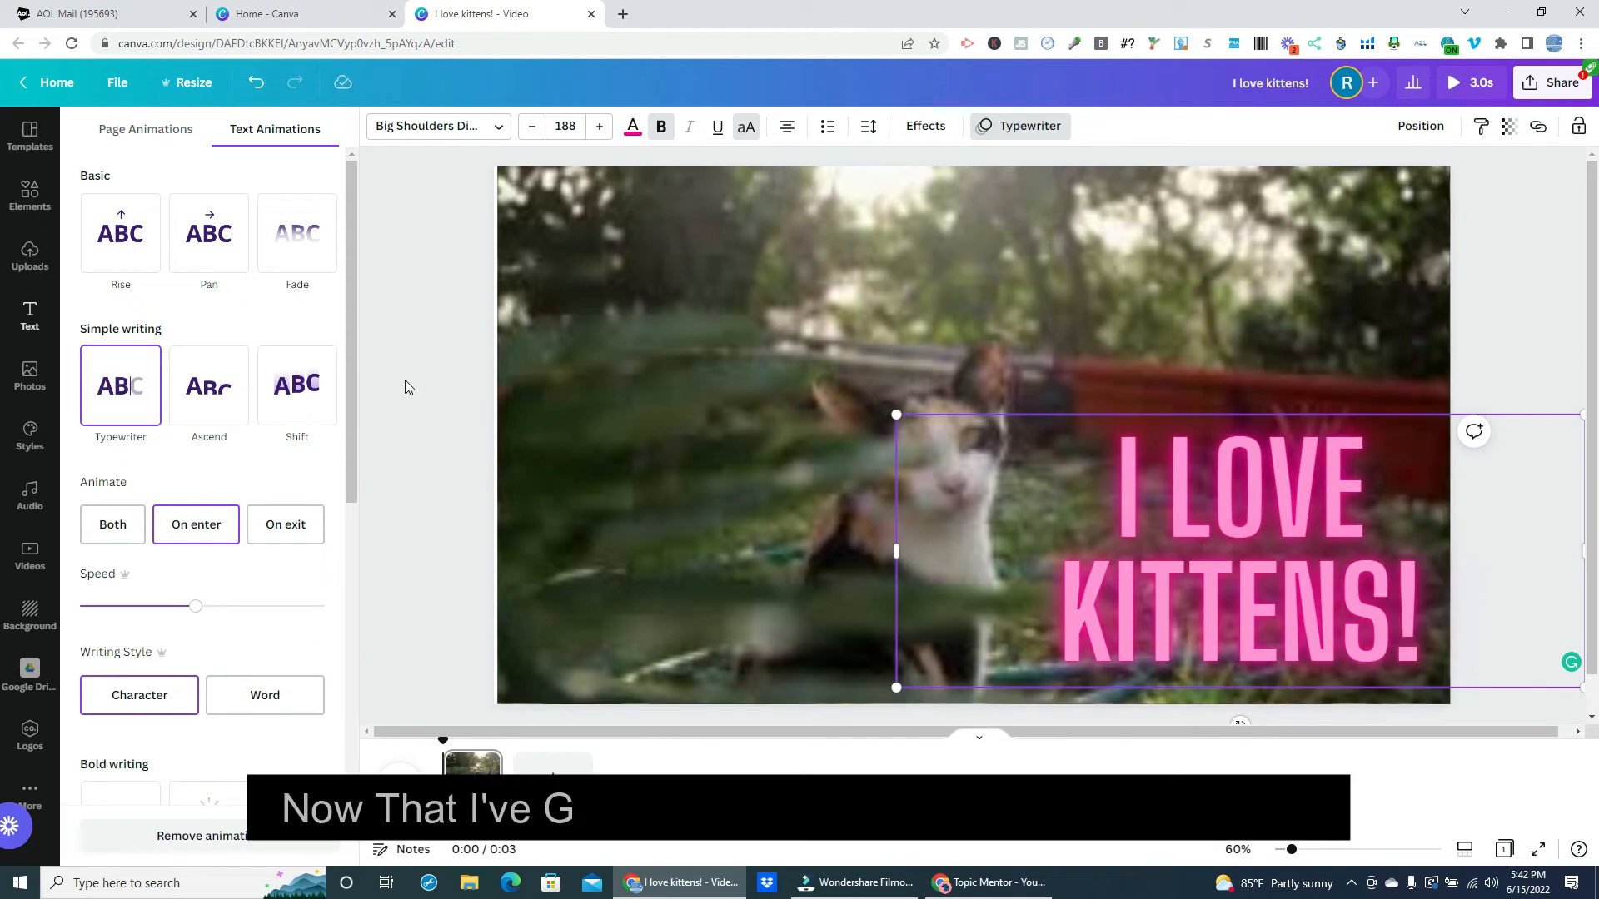
pyautogui.click(543, 381)
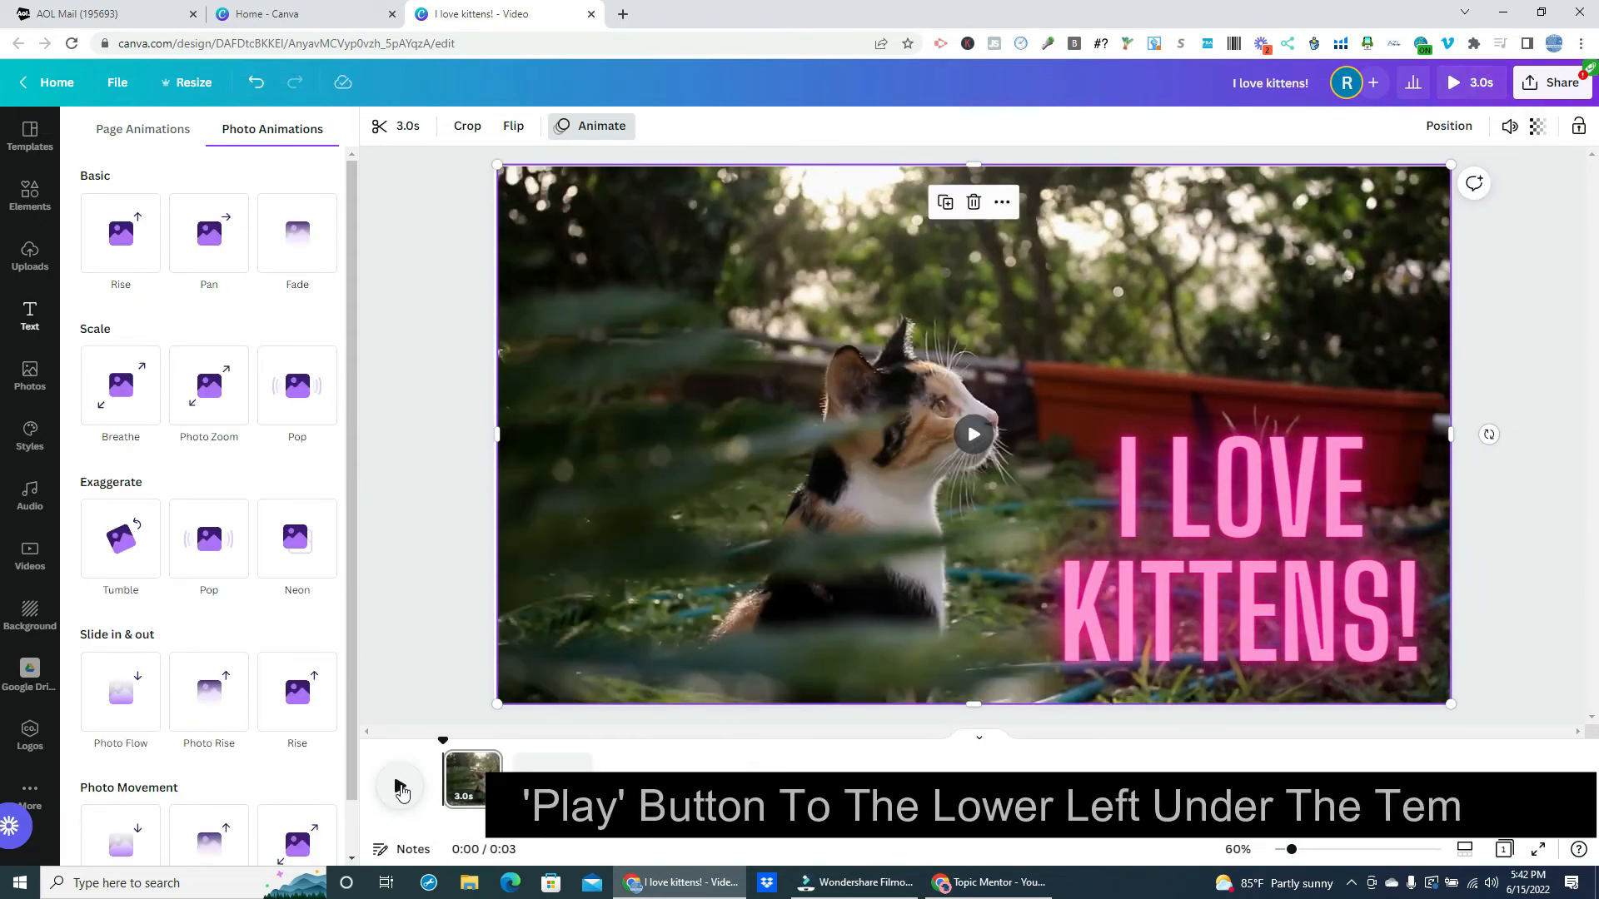
pyautogui.click(401, 789)
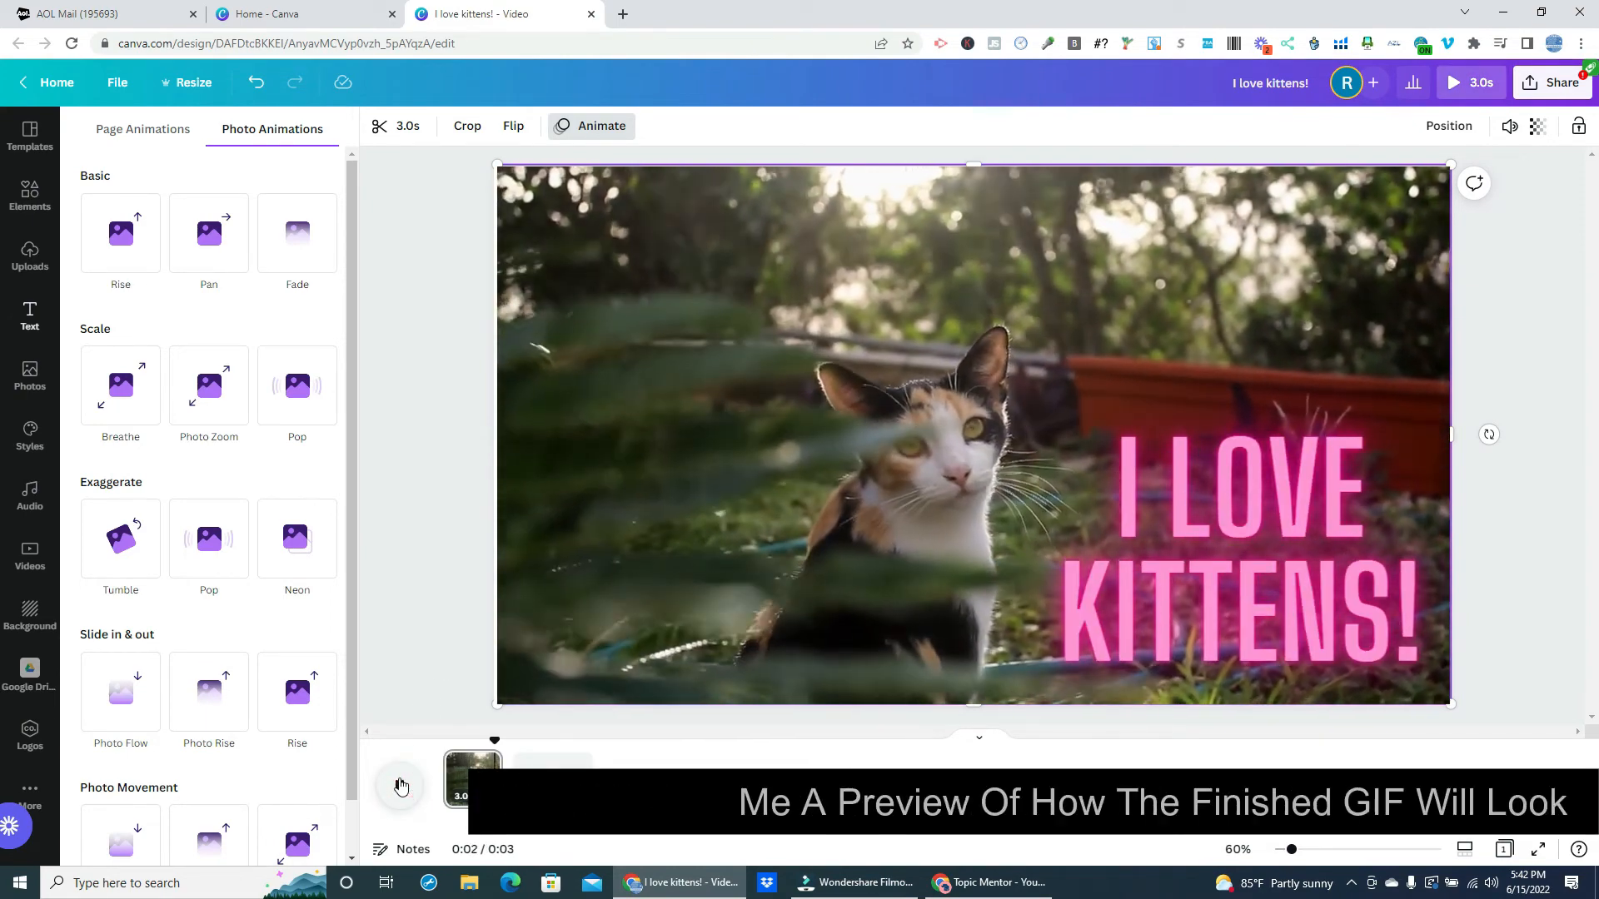
pyautogui.click(431, 594)
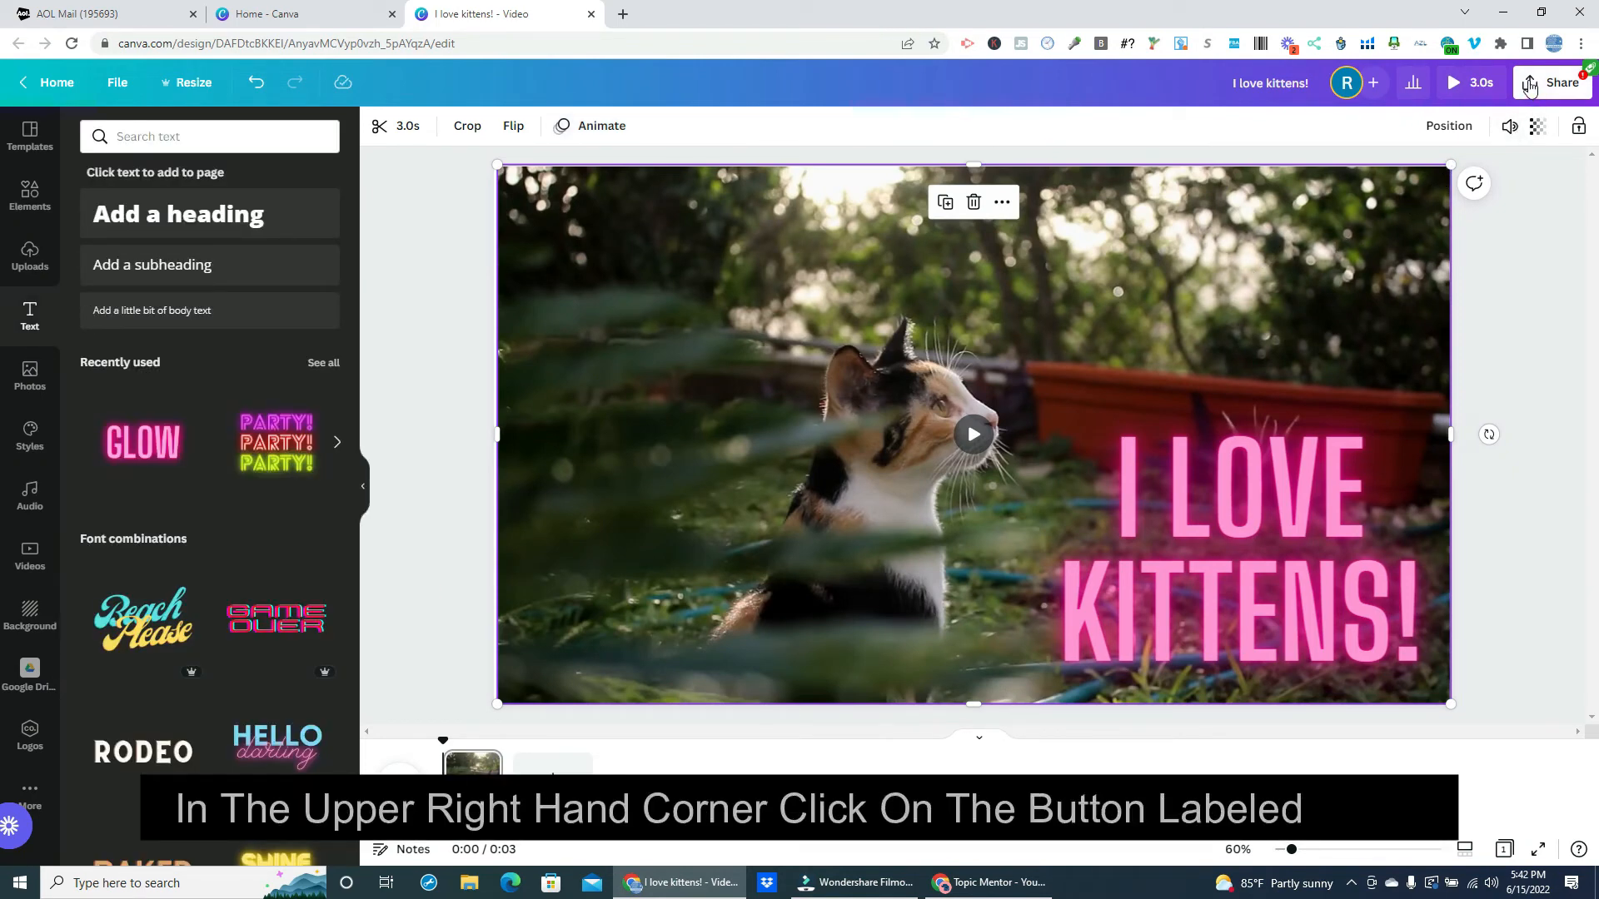
# Step: Download the kitten design with GIF as the file type instead of MP4 Video
pyautogui.click(1530, 87)
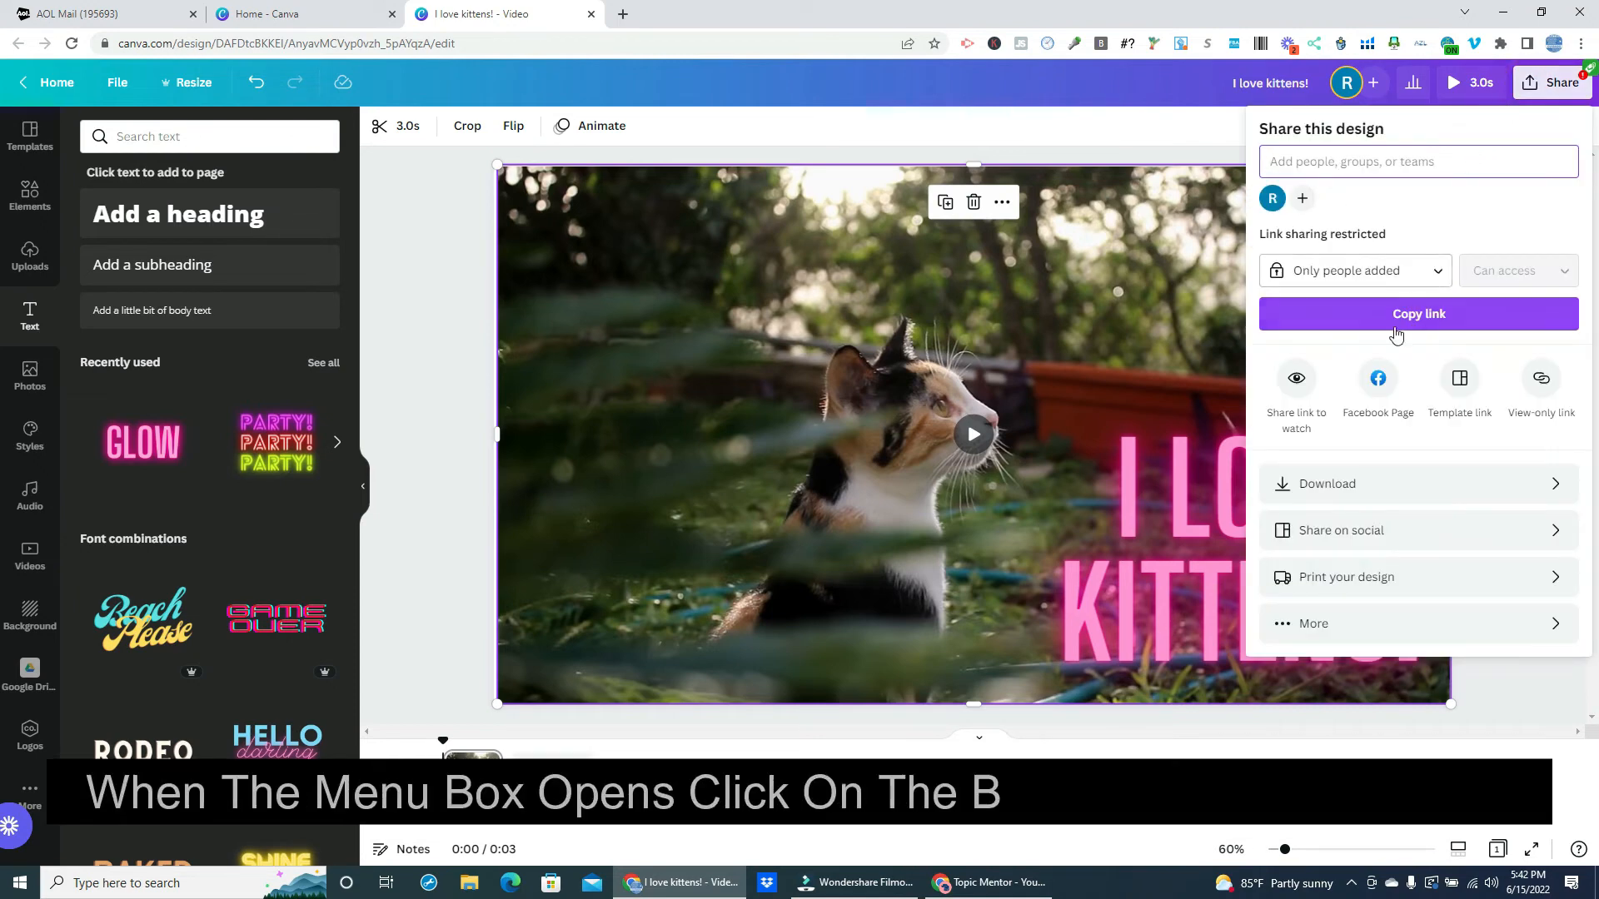
pyautogui.click(1285, 483)
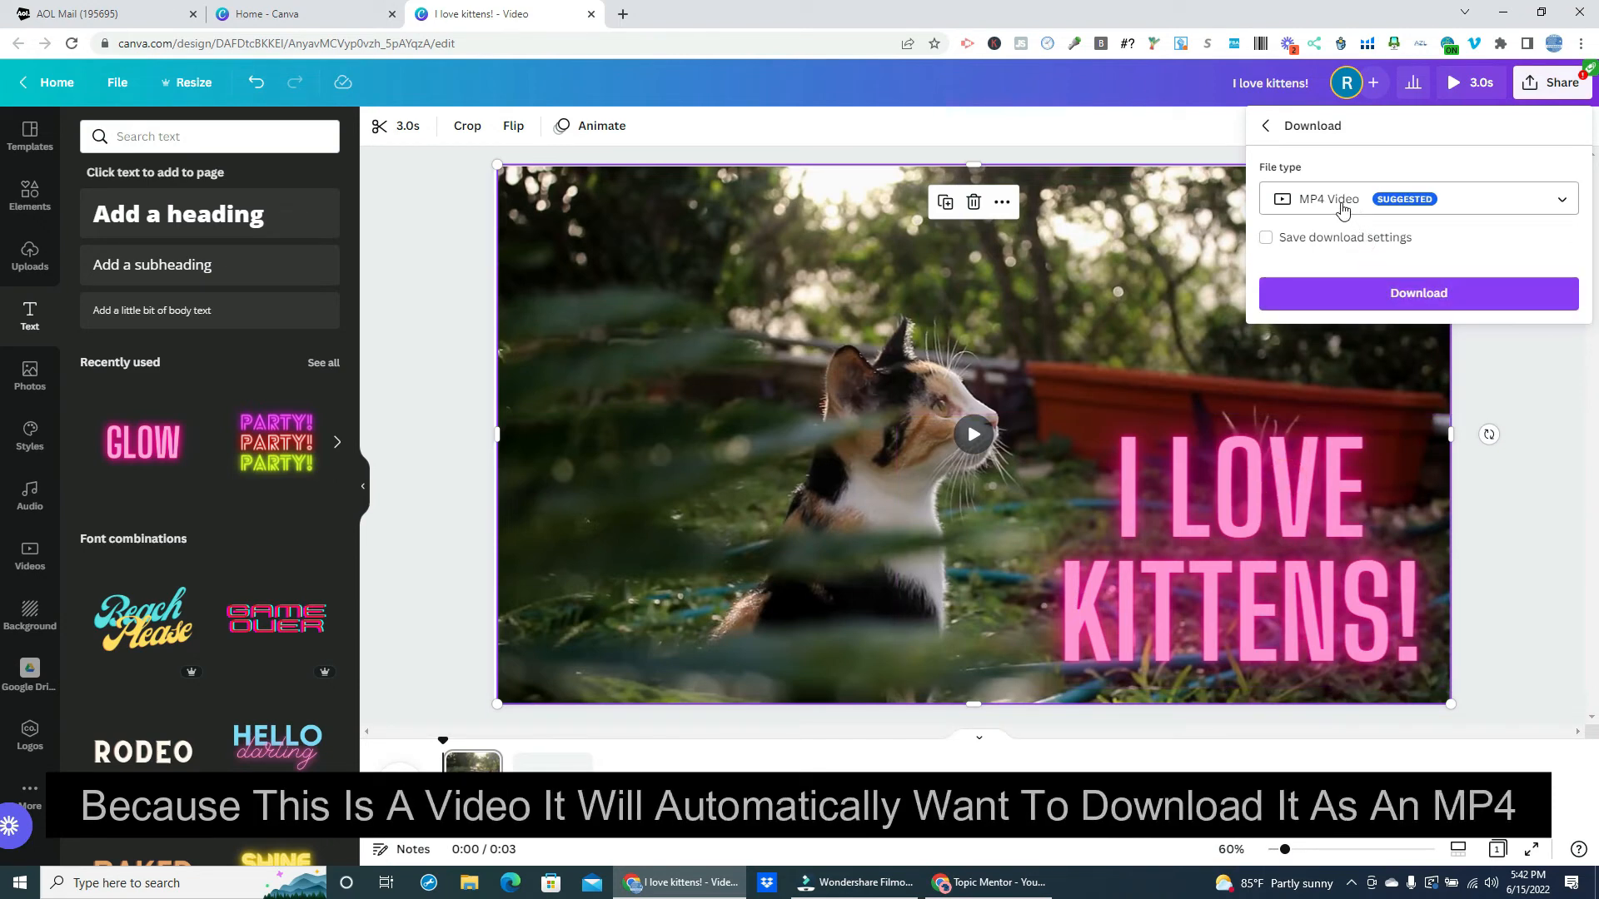
pyautogui.click(1563, 201)
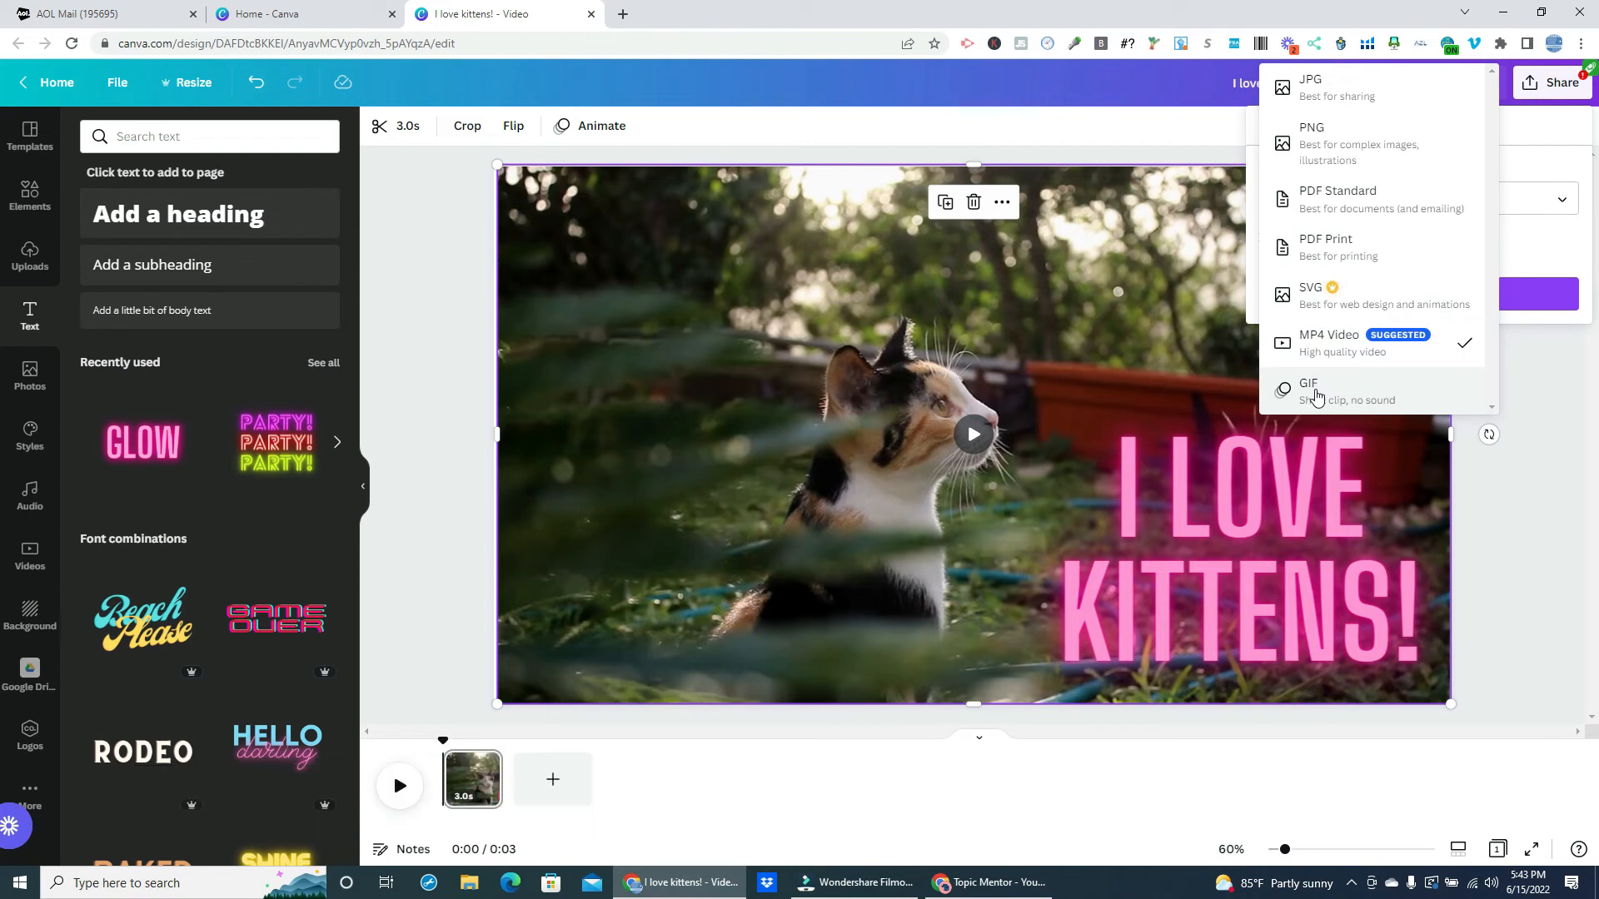
pyautogui.click(1316, 394)
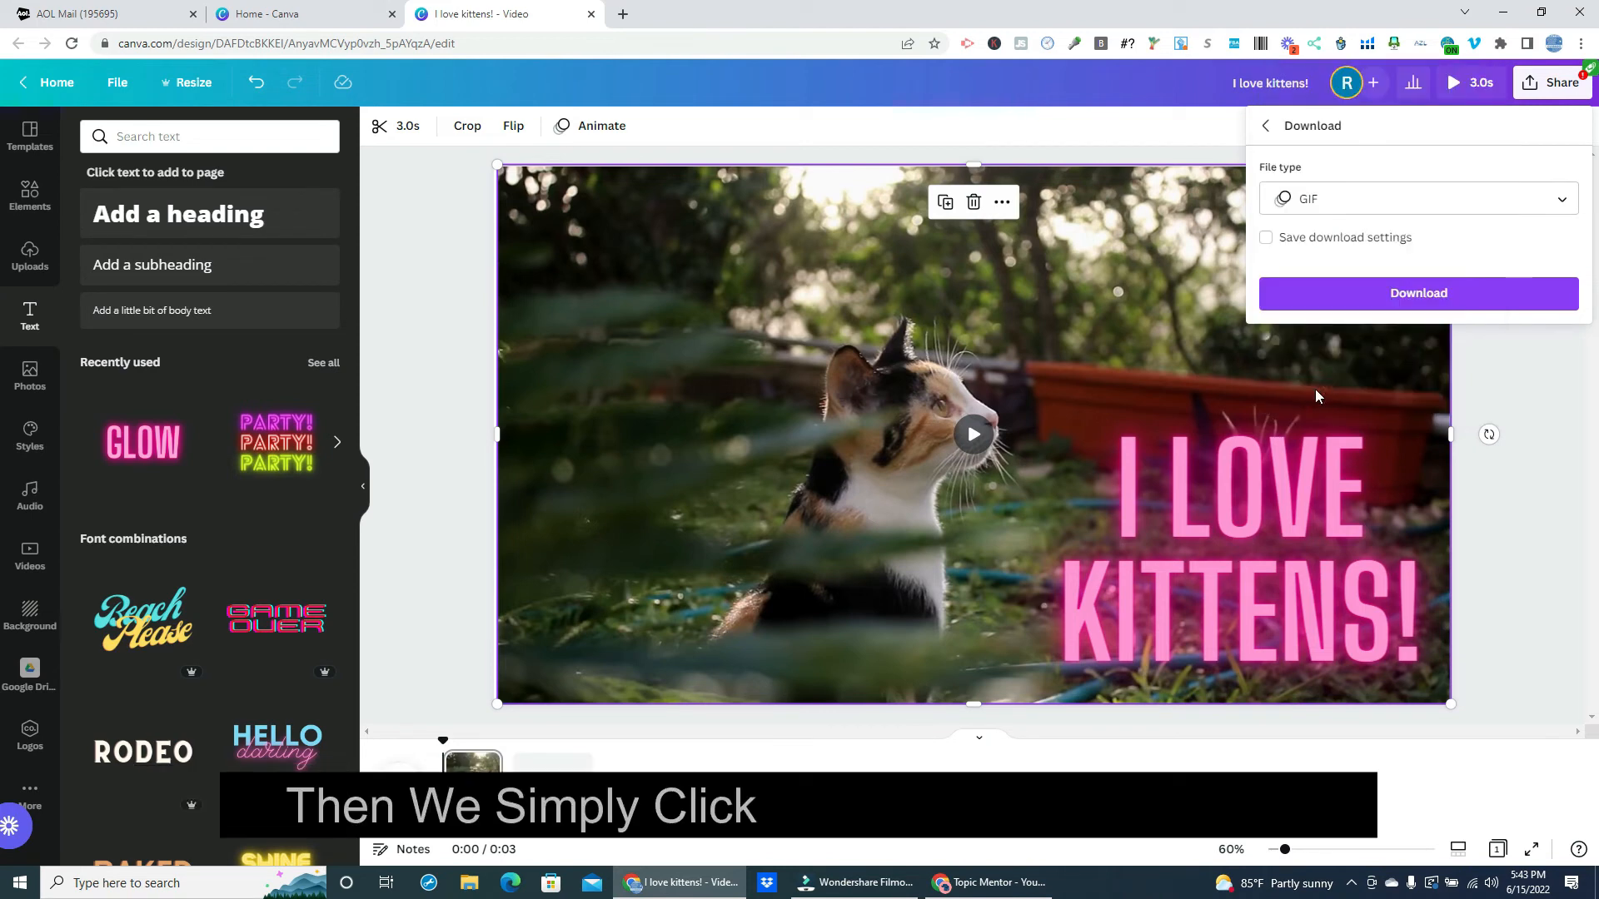
pyautogui.click(1425, 305)
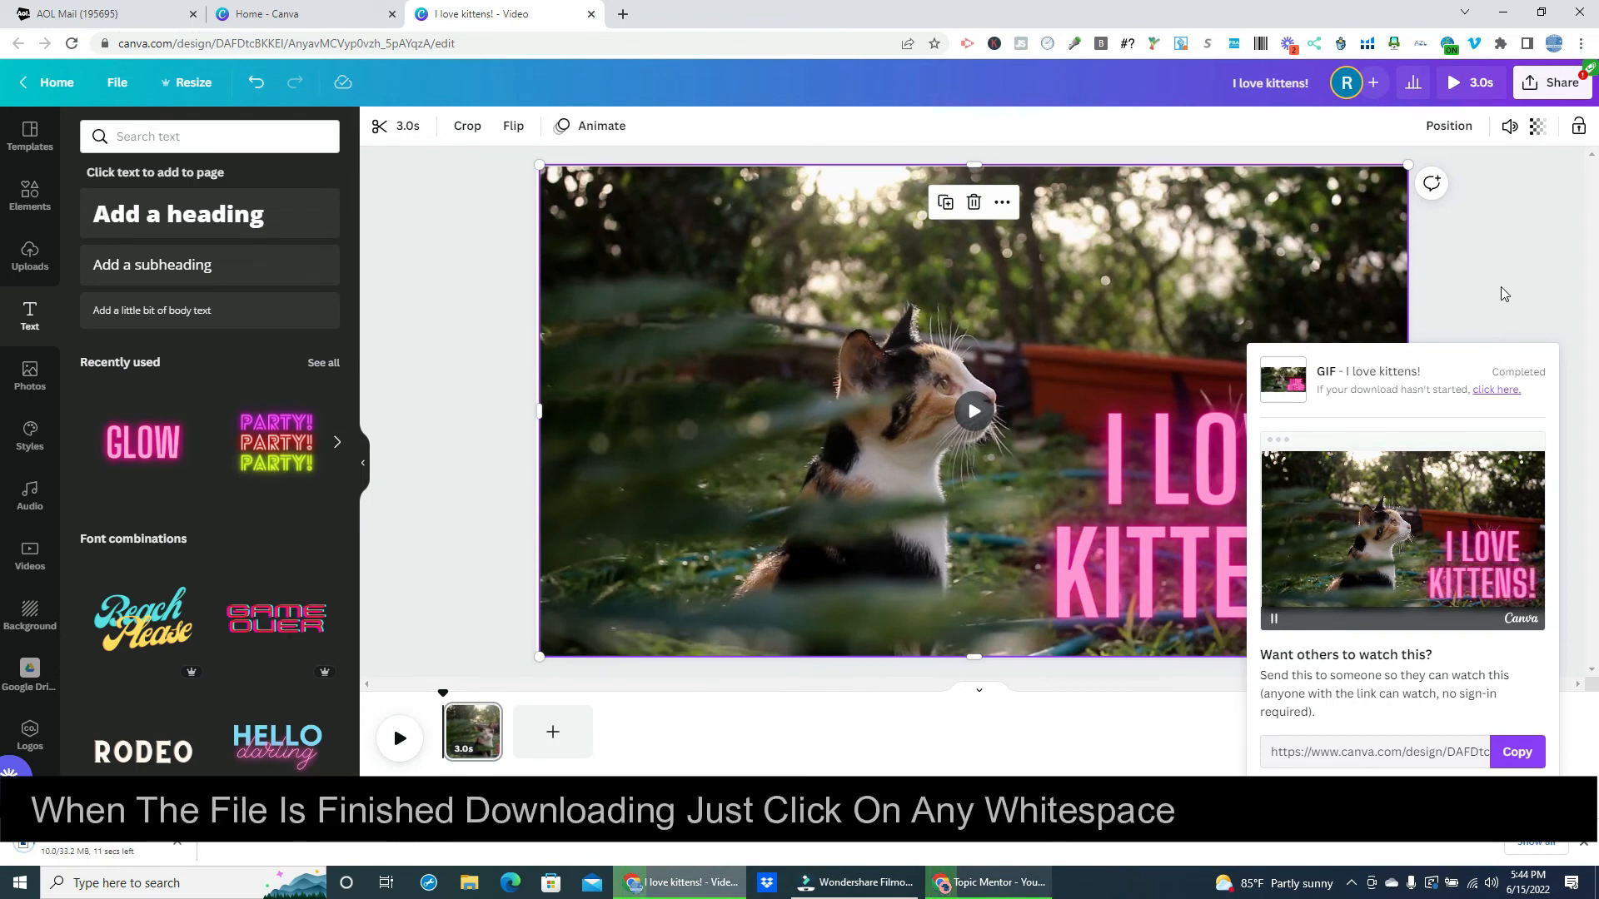
# Step: Dismiss the download notice and set the downloading "I love kittens!.gif" to open when done
pyautogui.click(1500, 288)
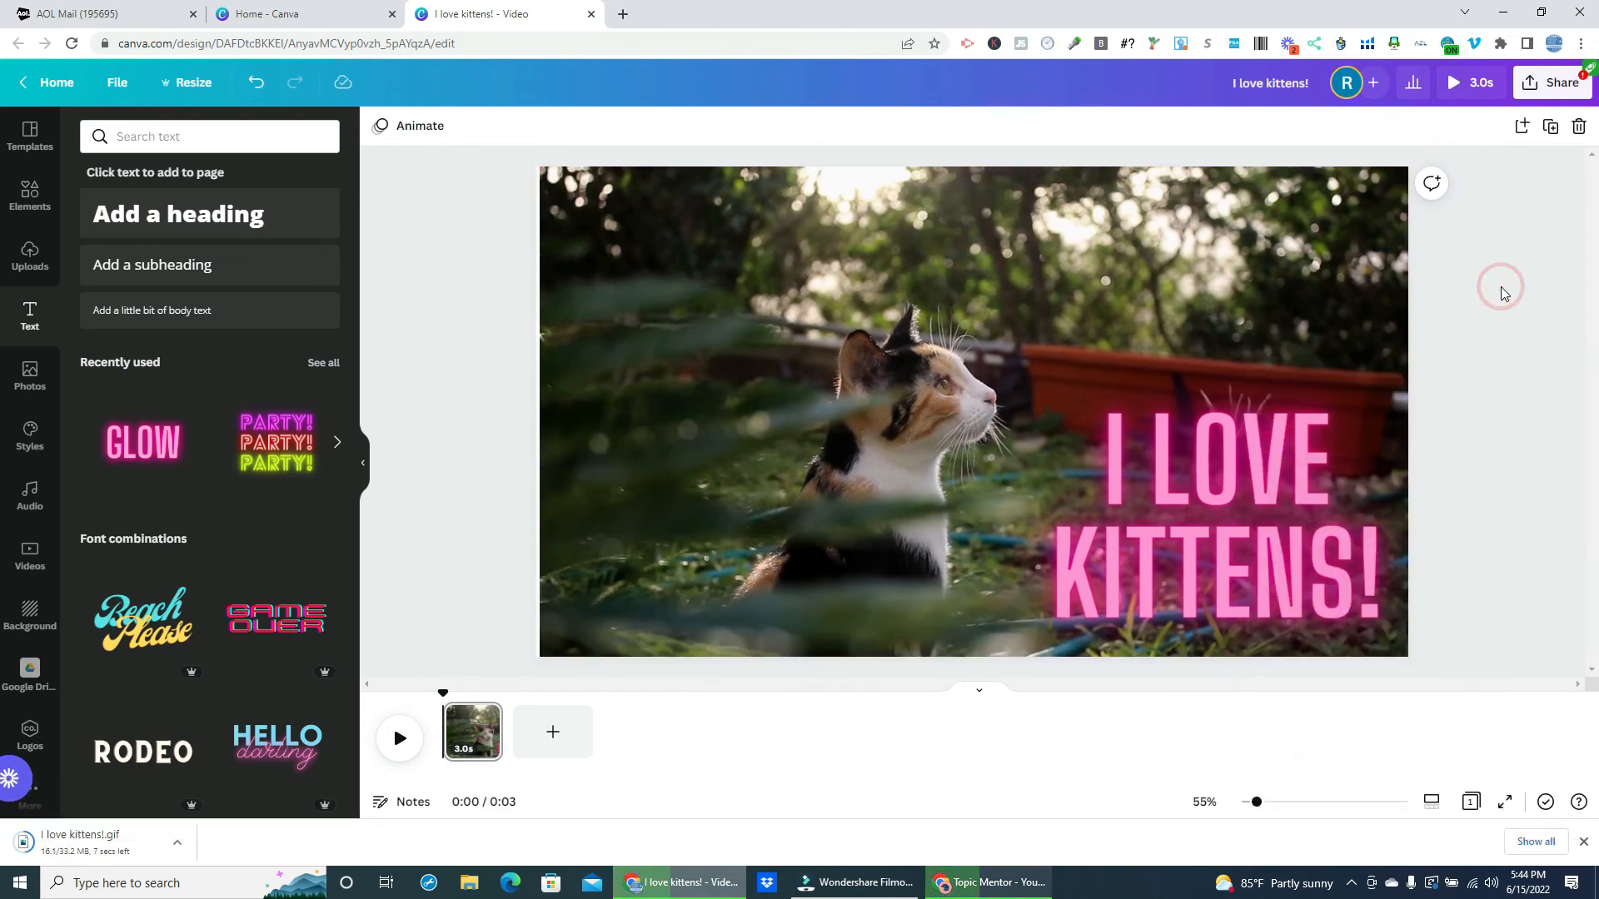
pyautogui.click(179, 844)
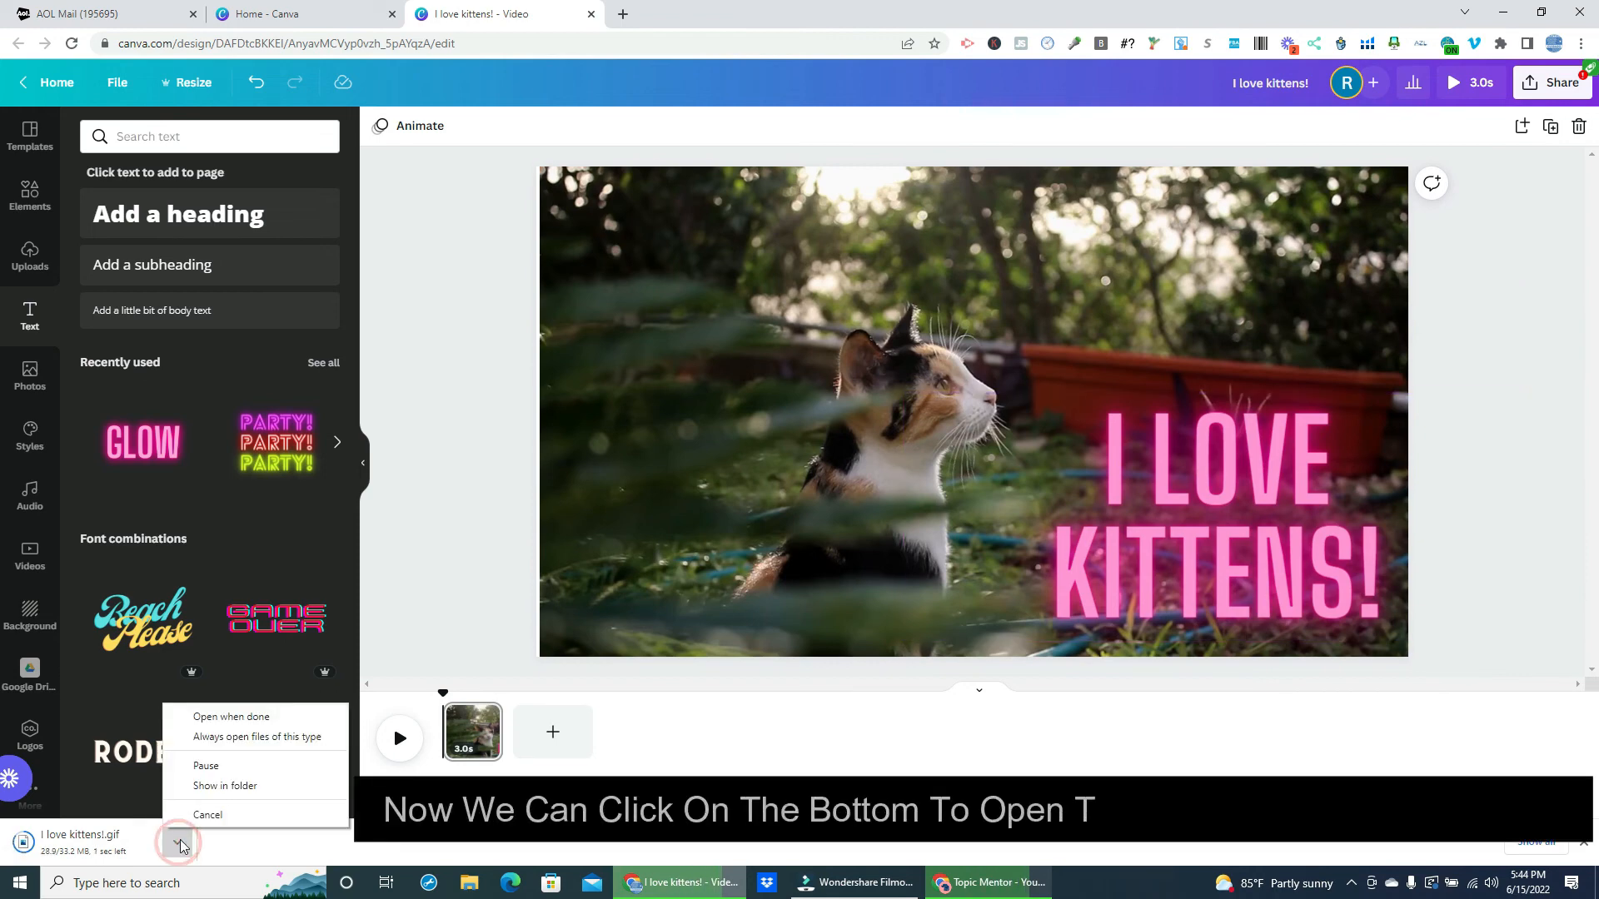
pyautogui.click(237, 719)
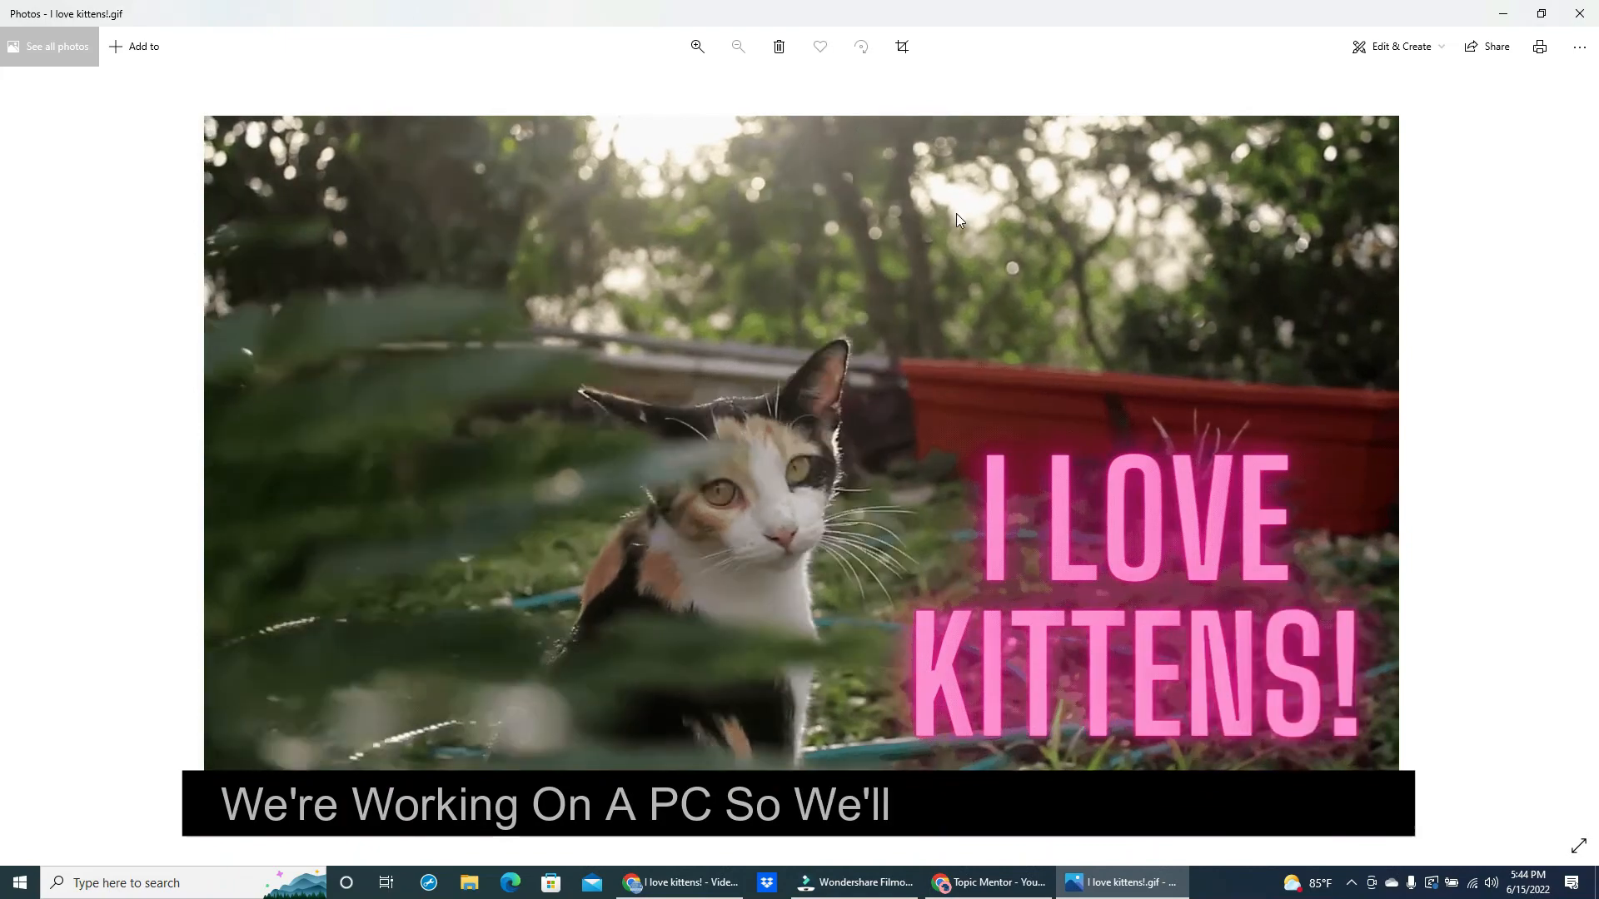
# Step: Save a copy of the opened GIF in the Pictures folder as "I love kittens!.gif"
pyautogui.rightClick(788, 237)
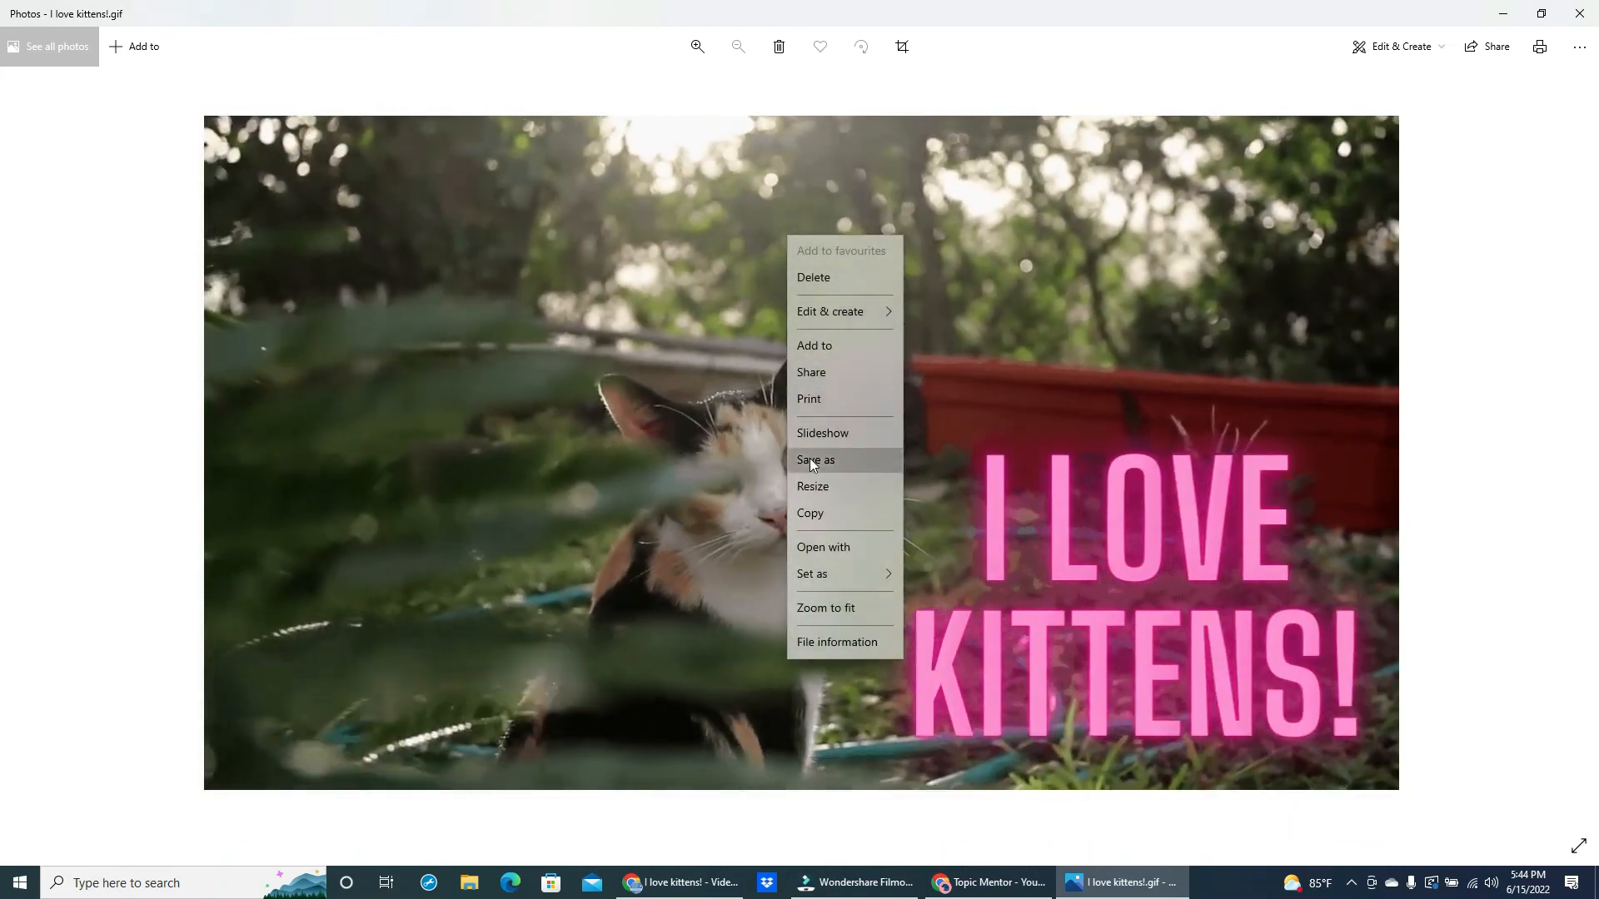
pyautogui.click(810, 459)
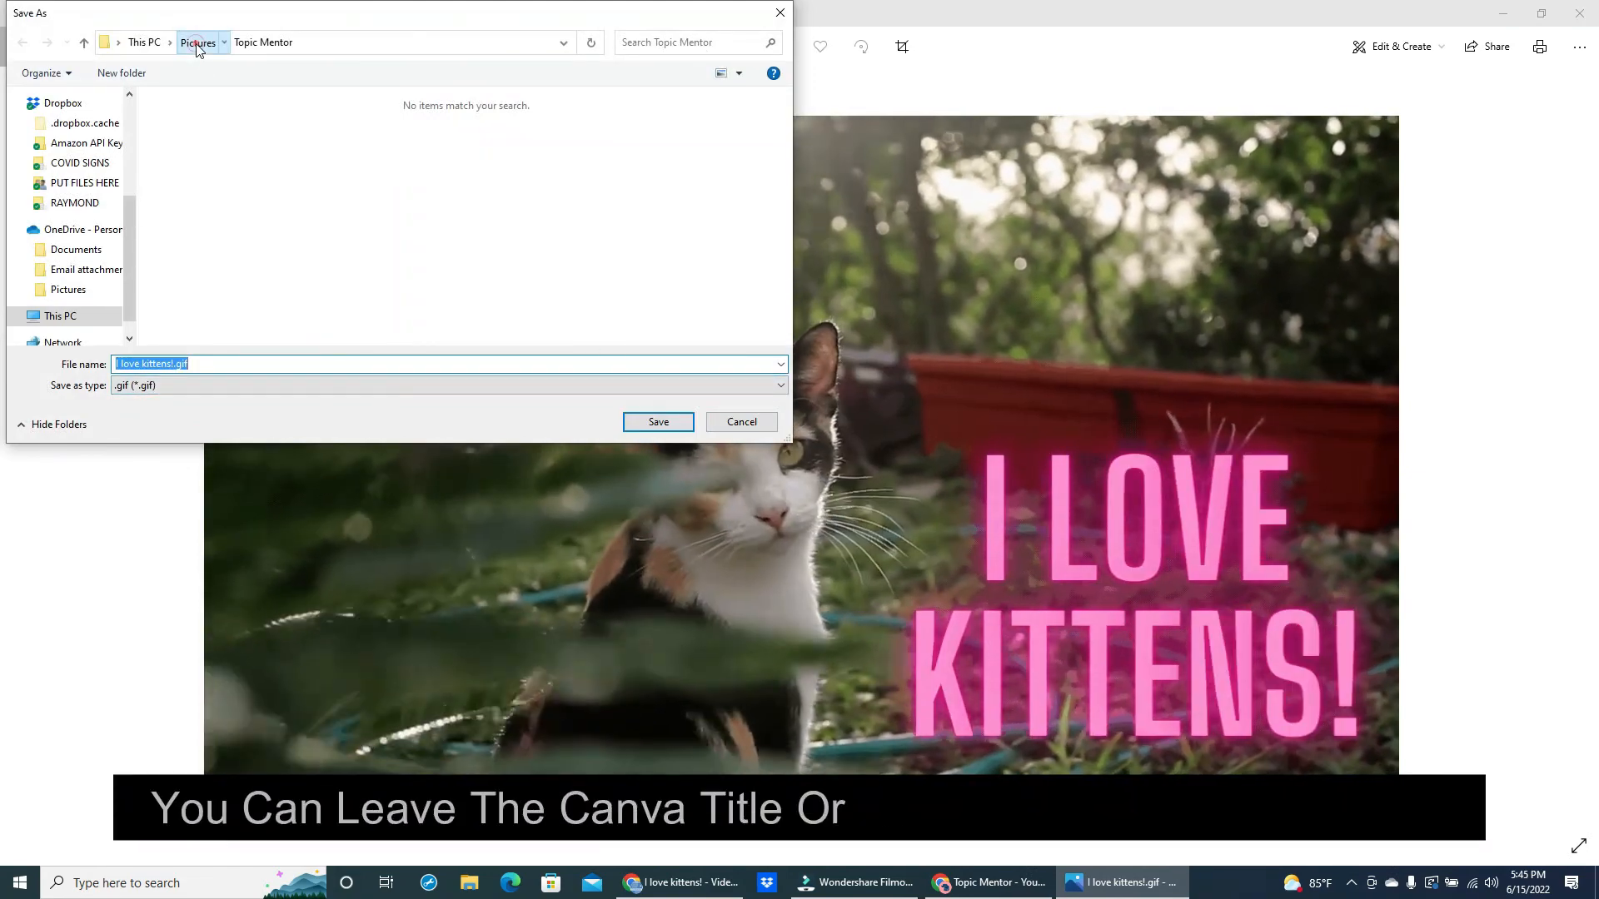
pyautogui.click(196, 42)
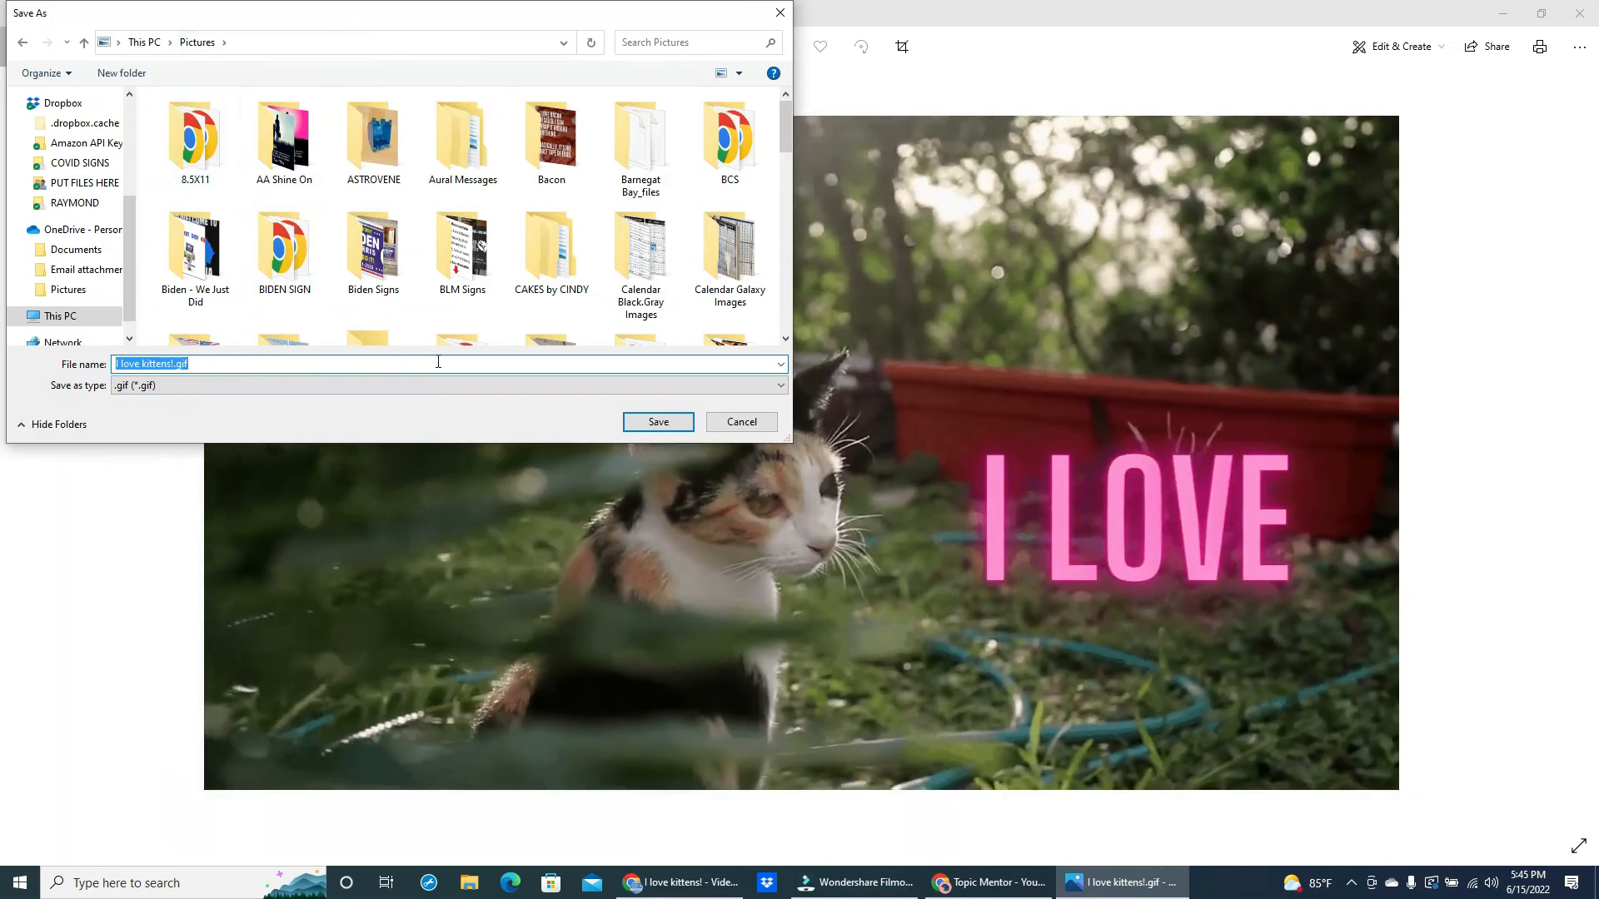
pyautogui.click(658, 423)
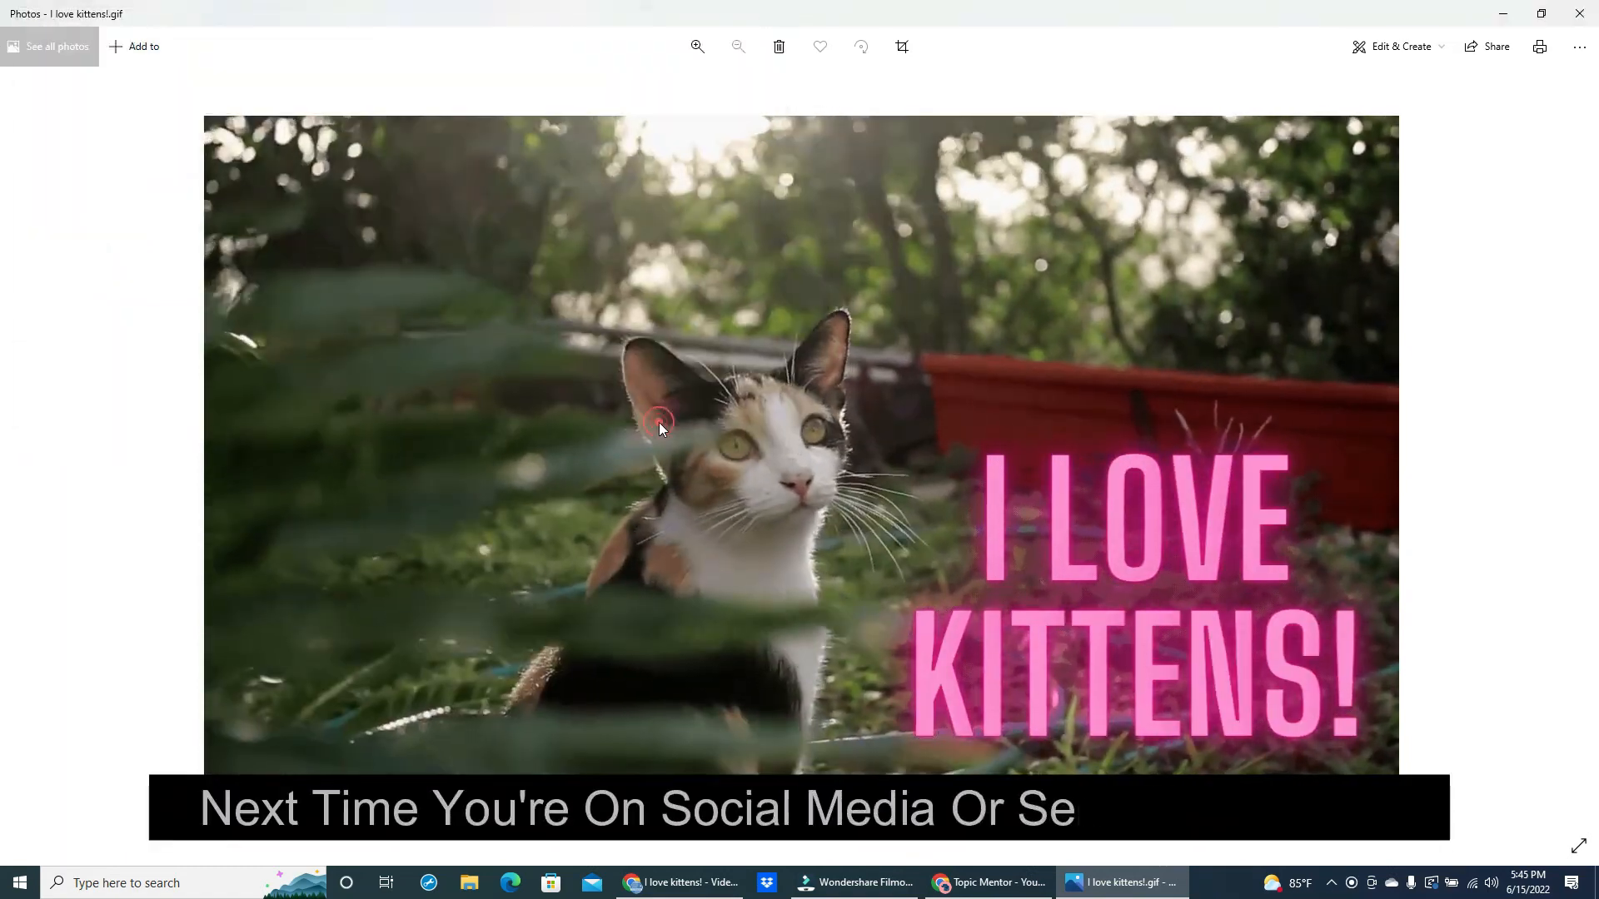